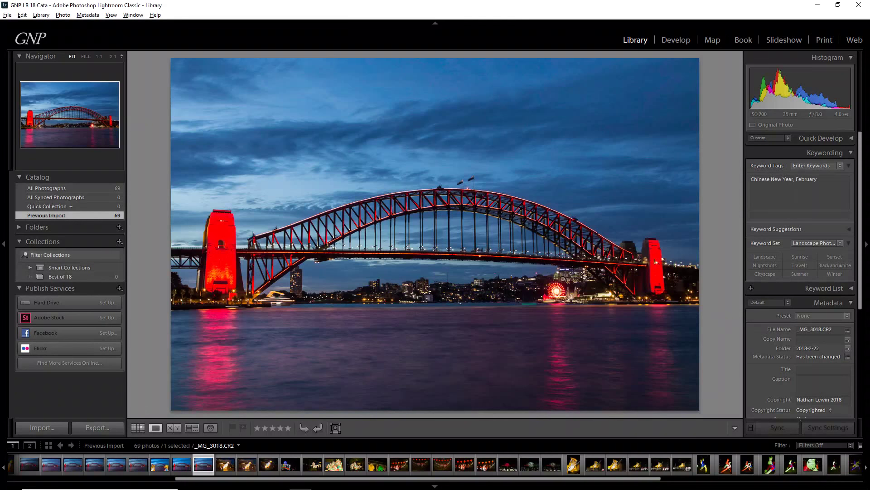
- Send _MG_3018.CR2 from Lightroom Classic to Photoshop CC 2017, accepting the Camera Raw warning
right_click(206, 466)
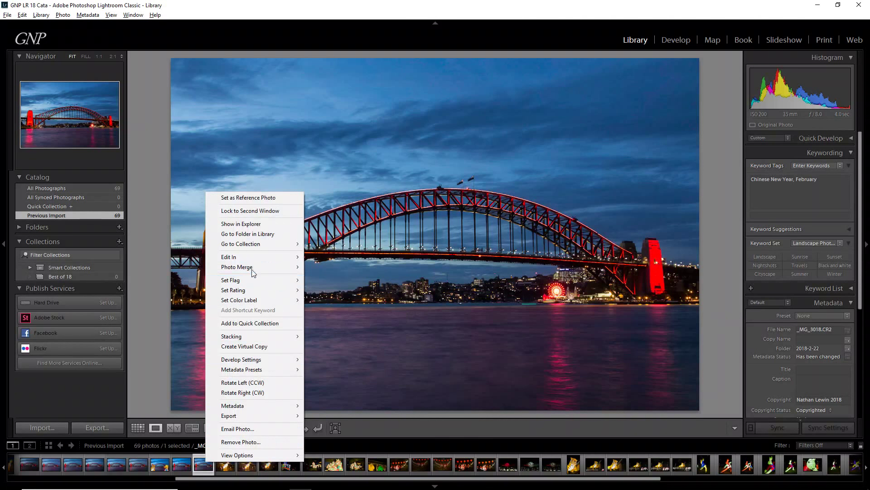
mouse_move(251, 257)
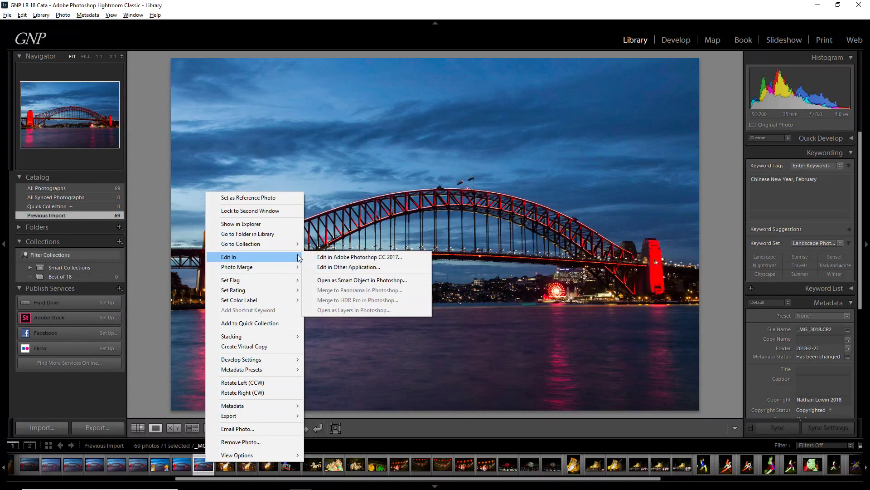
click(317, 257)
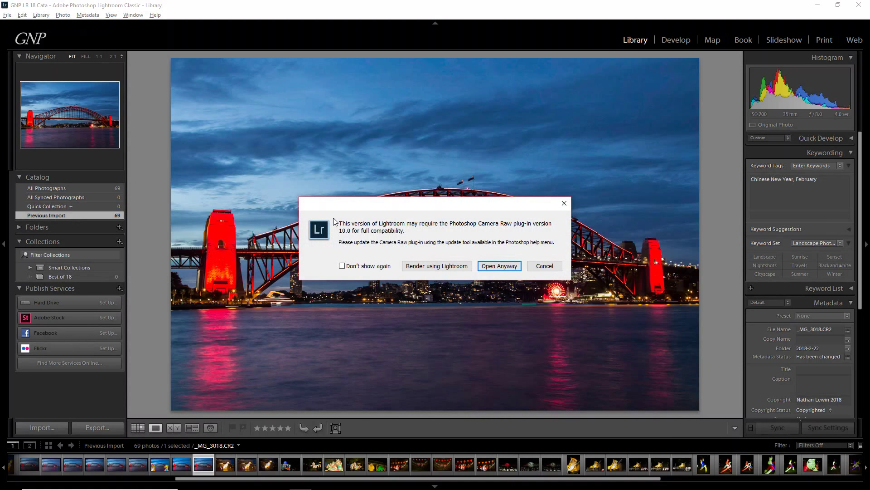
click(504, 270)
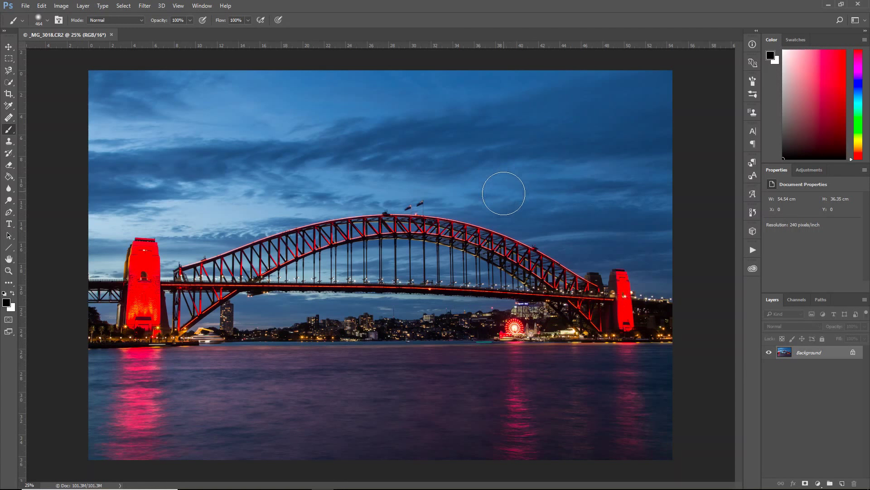
- Add a Color Balance layer with midtones Cyan-Red +3, Magenta-Green +58, Yellow-Blue -13
click(817, 479)
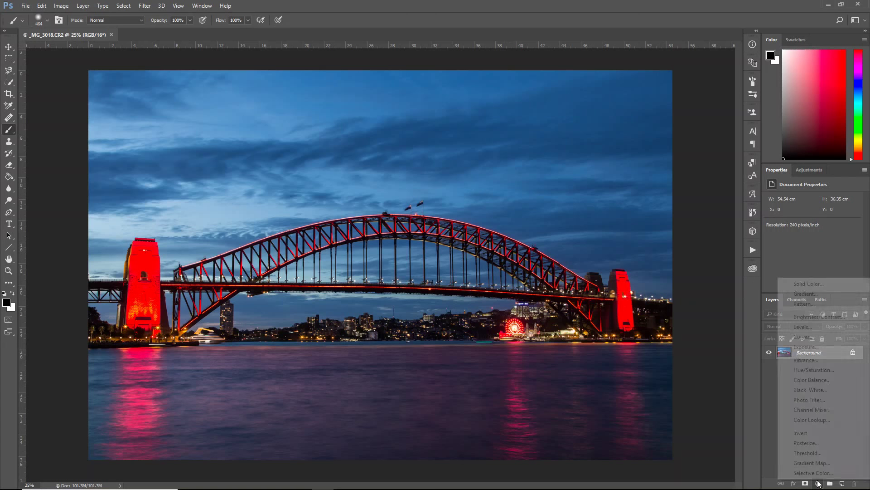
click(824, 380)
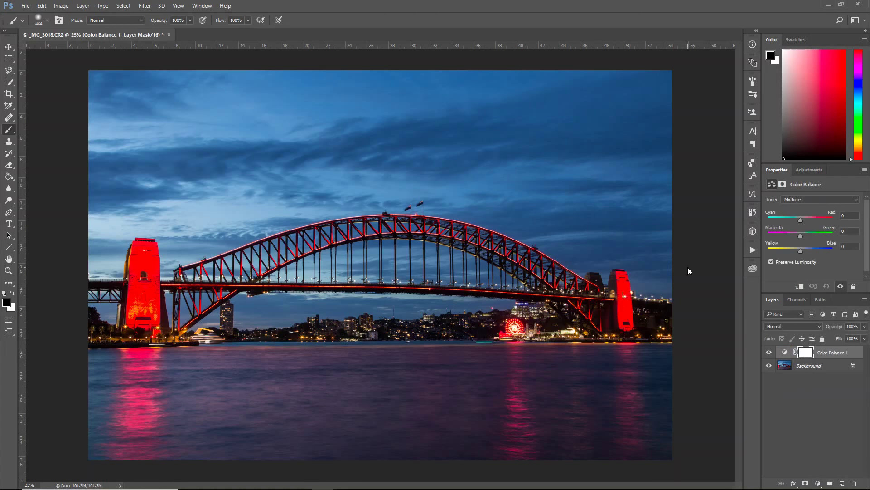
mouse_move(801, 236)
mouse_down()
mouse_move(818, 239)
mouse_move(820, 222)
mouse_move(797, 224)
mouse_move(787, 254)
mouse_move(810, 253)
mouse_move(796, 252)
mouse_up()
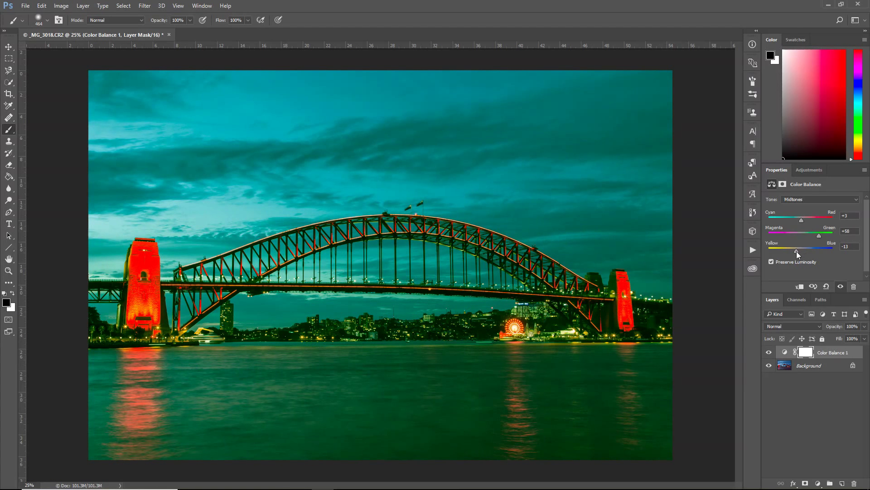
click(83, 7)
- Duplicate the Background layer as Background copy and make the copy active
mouse_move(61, 6)
click(785, 371)
right_click(797, 365)
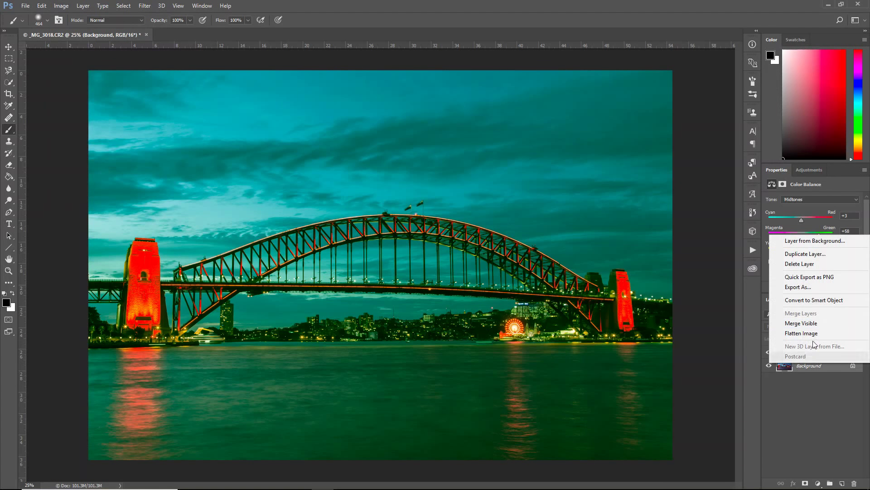
click(813, 254)
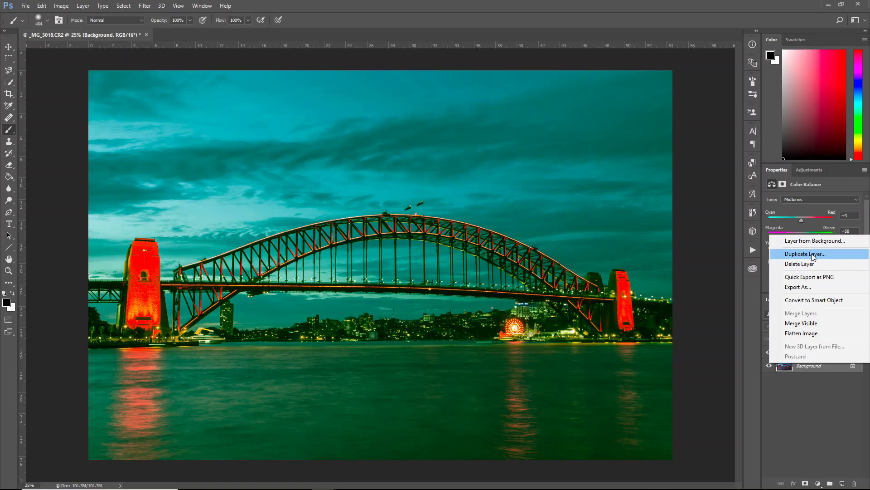
click(524, 150)
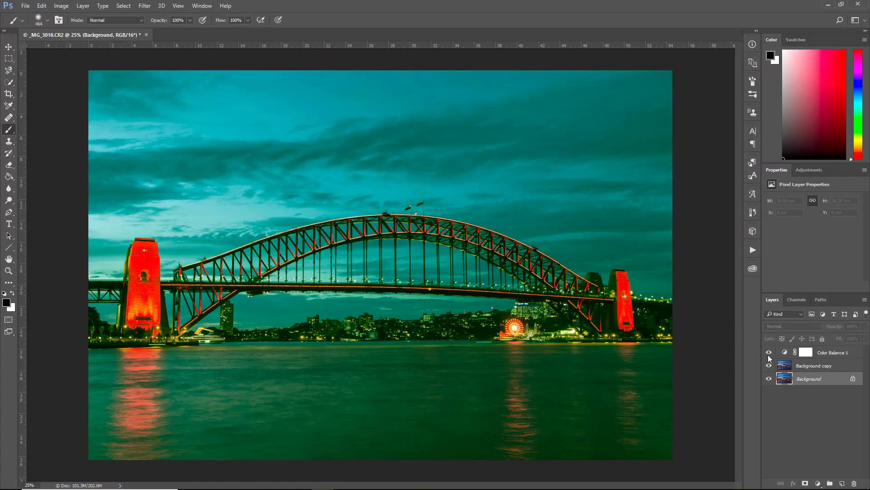
click(832, 366)
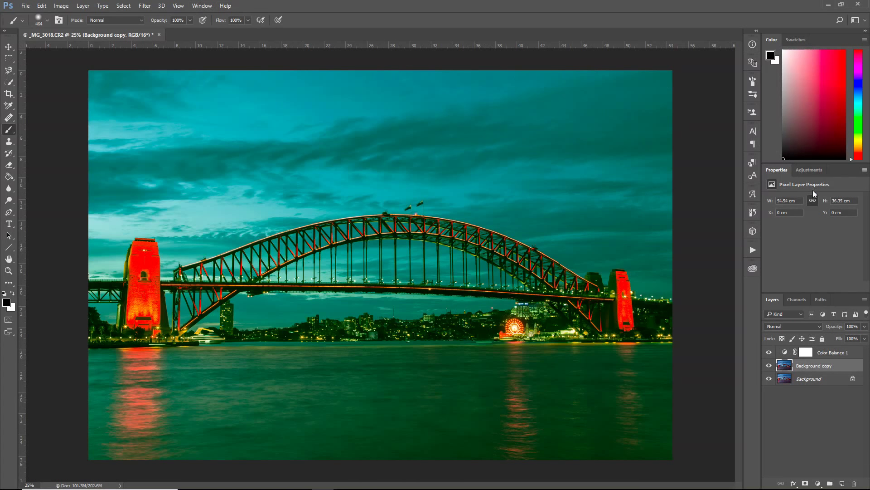
click(817, 483)
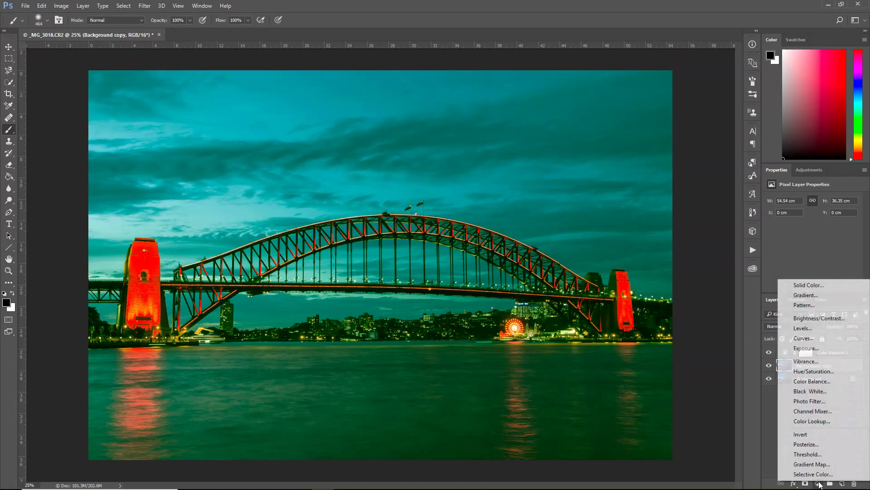
click(823, 454)
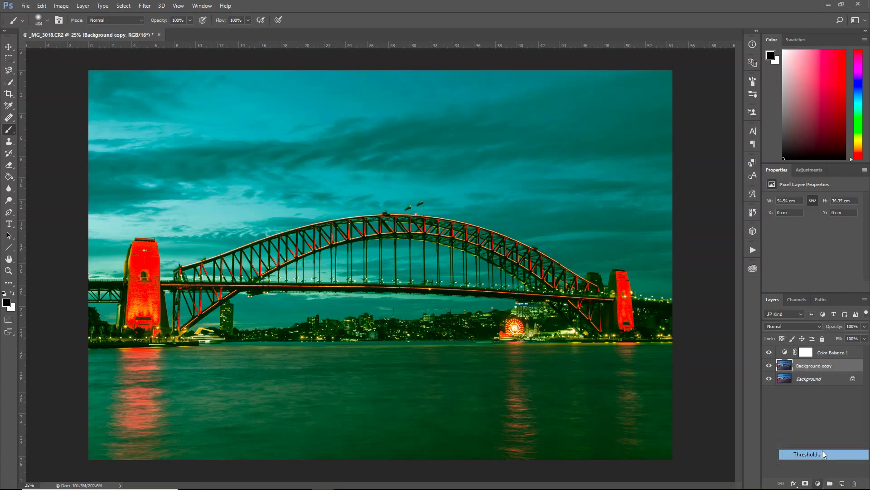
mouse_move(816, 249)
mouse_down()
mouse_move(774, 256)
mouse_move(834, 254)
mouse_move(820, 258)
mouse_up()
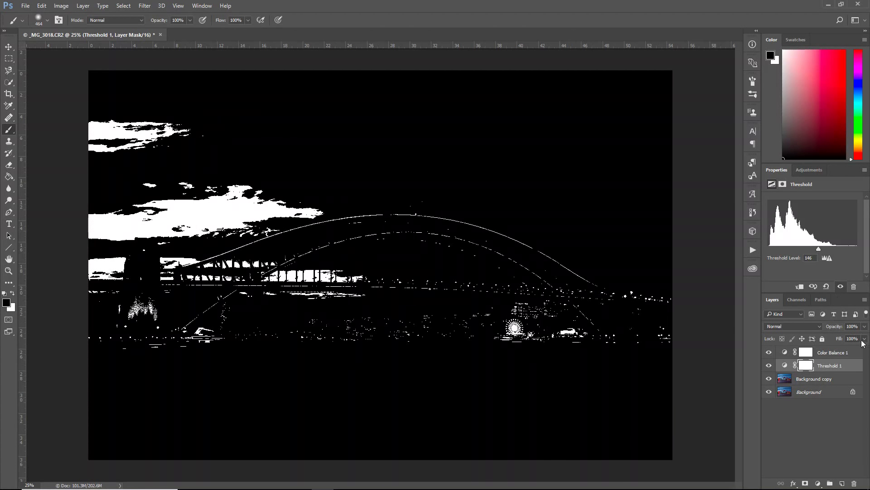
key(Delete)
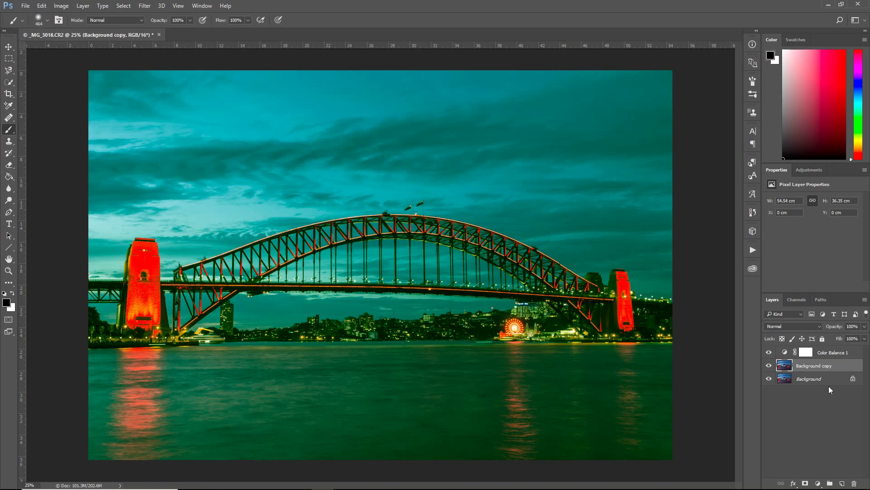
- Add a Pattern Fill layer using a pale, light pattern
click(818, 482)
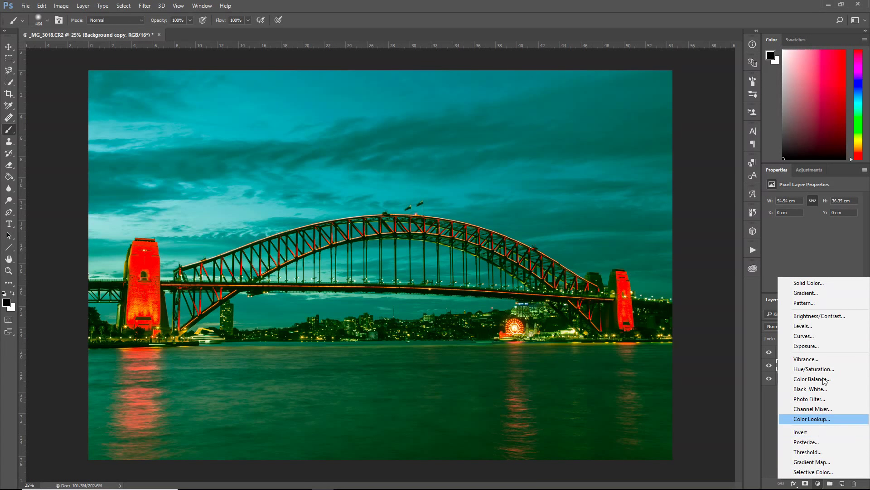
click(817, 301)
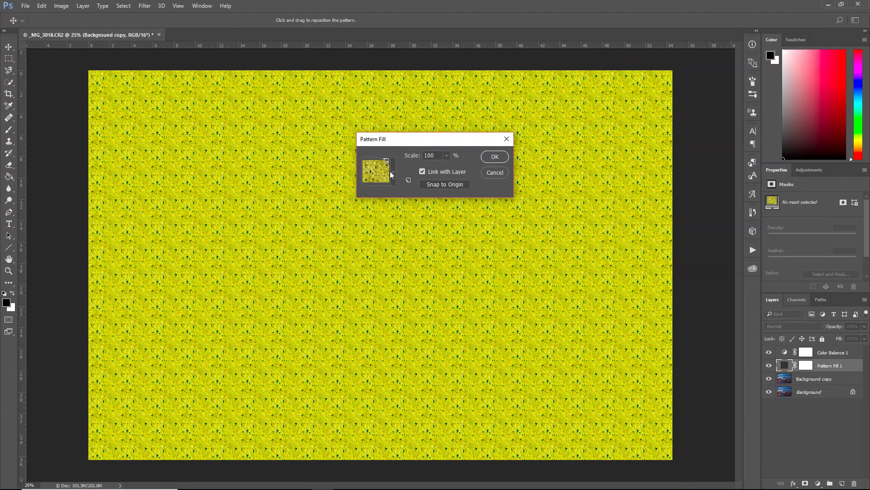
click(392, 172)
click(361, 218)
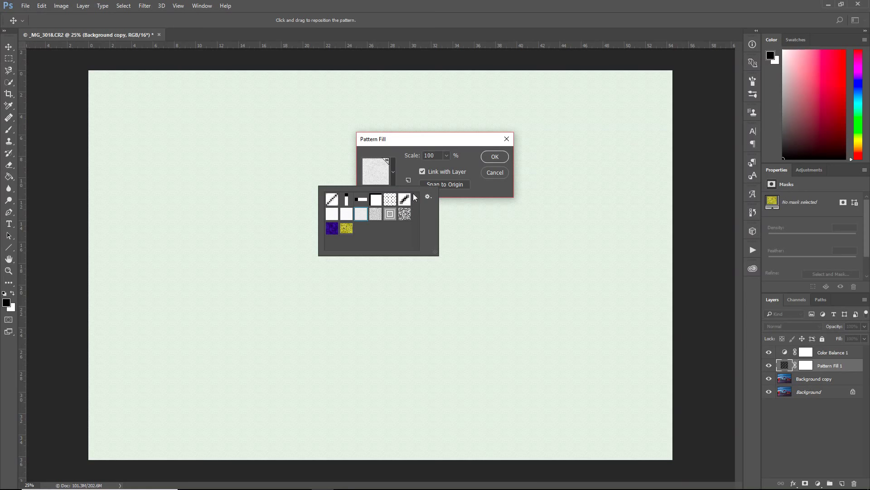
click(495, 156)
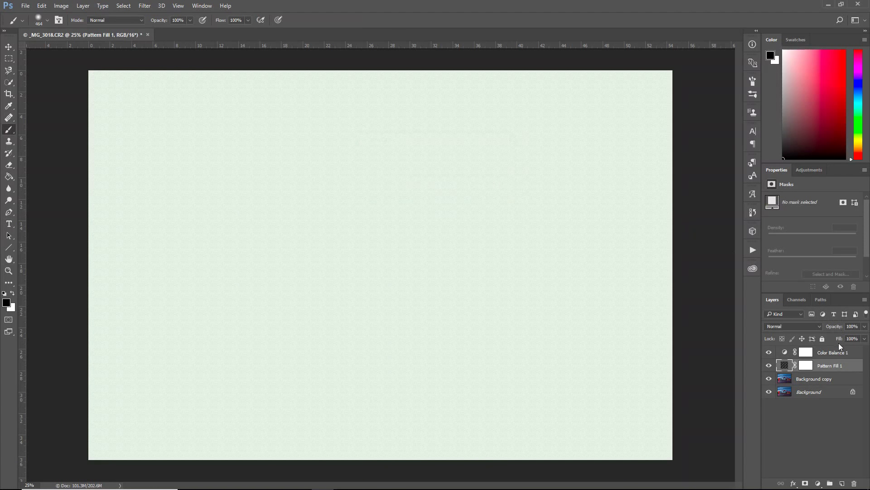
- Lower the Pattern Fill 1 layer's opacity to 29%
click(865, 327)
drag(837, 335, 829, 337)
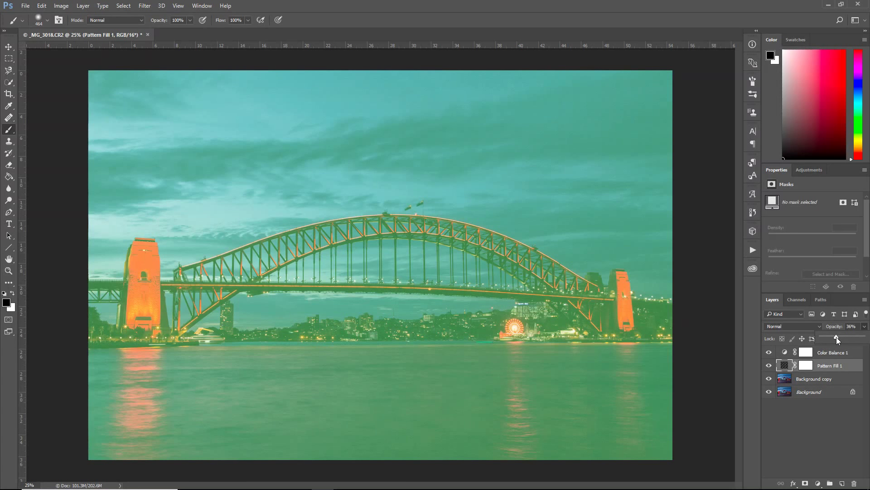
click(834, 338)
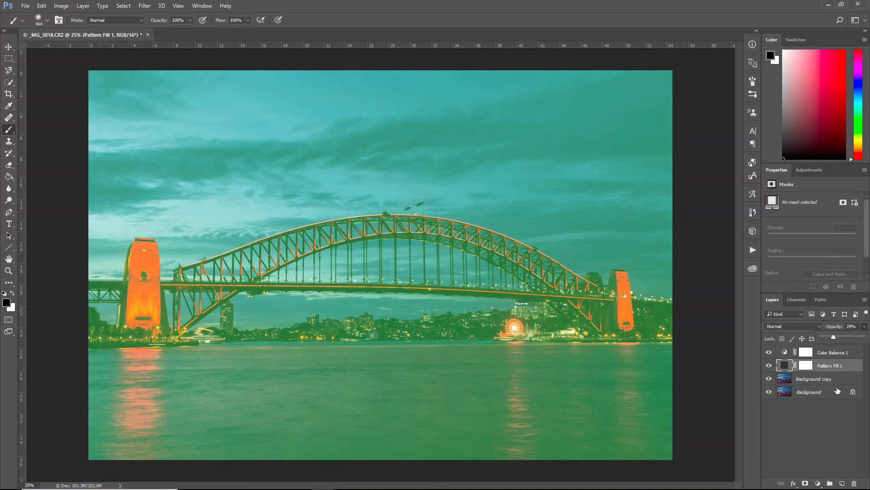
- Add a Hue/Saturation layer above Background copy: Hue -13, Saturation -23, Lightness -16
click(812, 379)
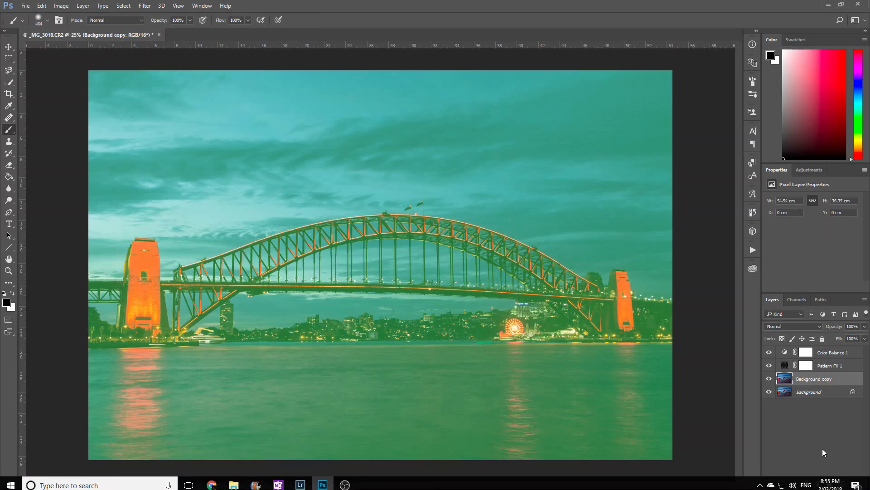
click(818, 483)
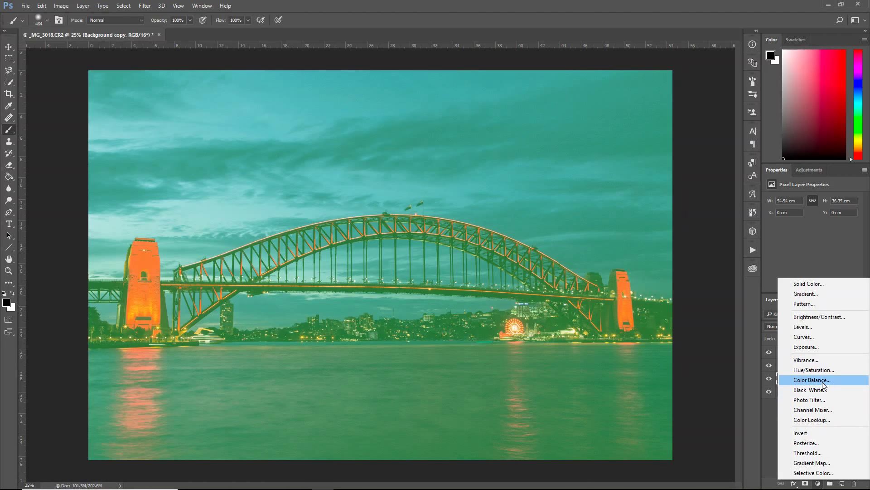
click(823, 371)
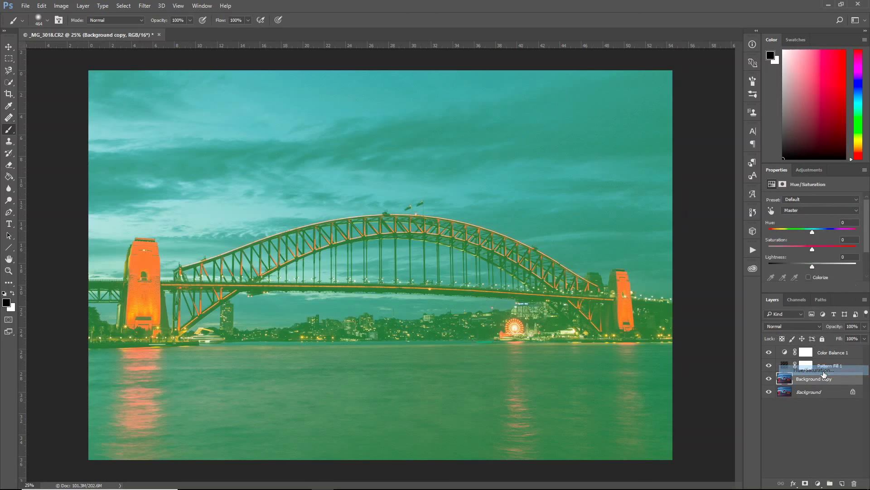
mouse_move(812, 267)
mouse_down()
mouse_move(803, 267)
mouse_move(827, 270)
mouse_move(806, 268)
mouse_move(798, 235)
mouse_up()
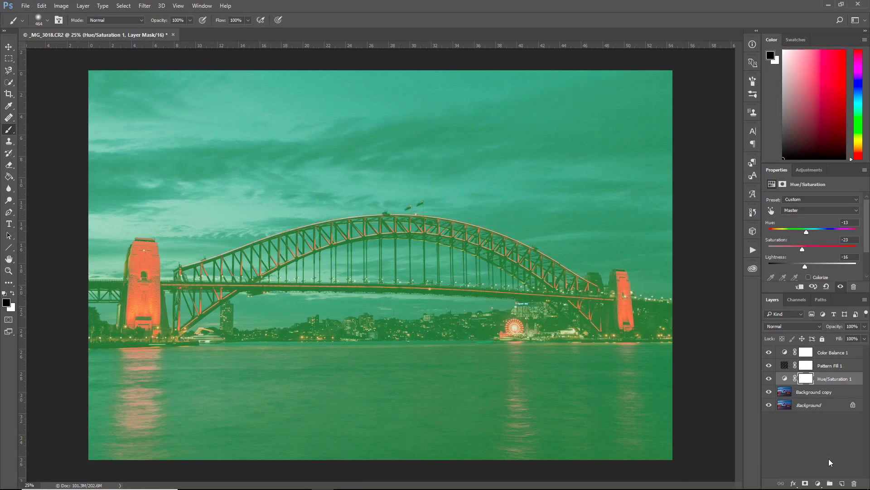
click(818, 392)
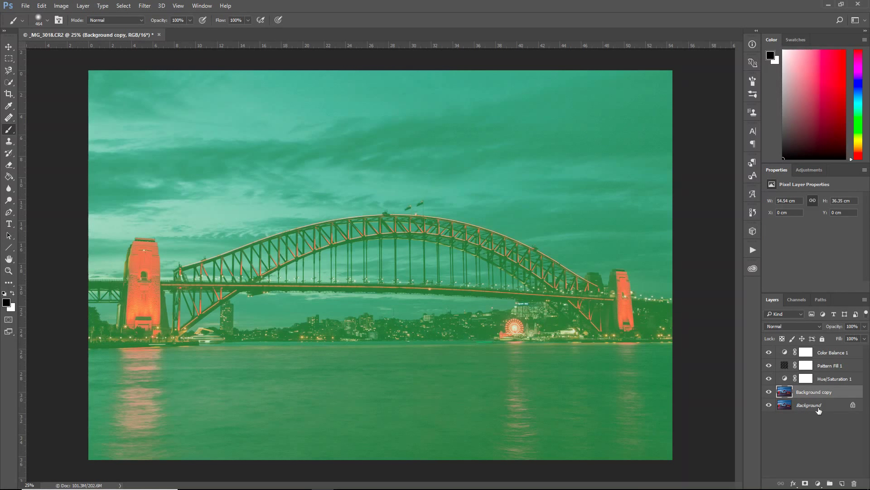
click(818, 483)
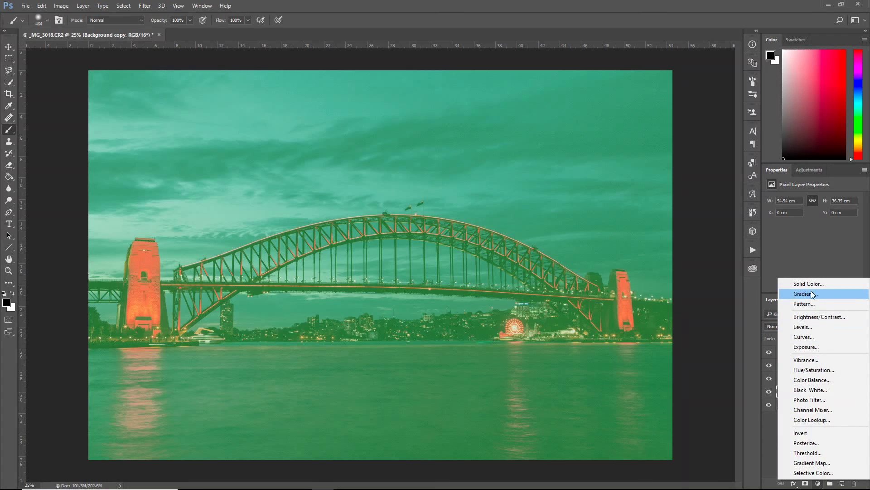
click(809, 284)
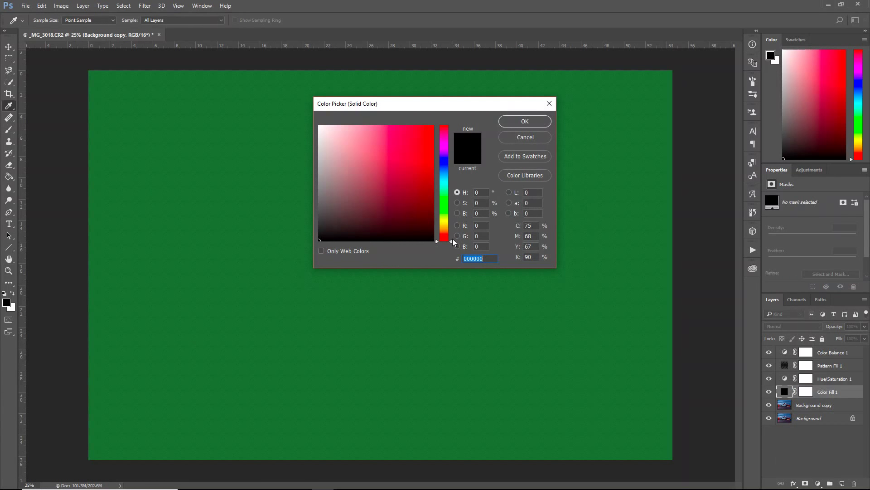
drag(451, 242, 451, 128)
click(300, 138)
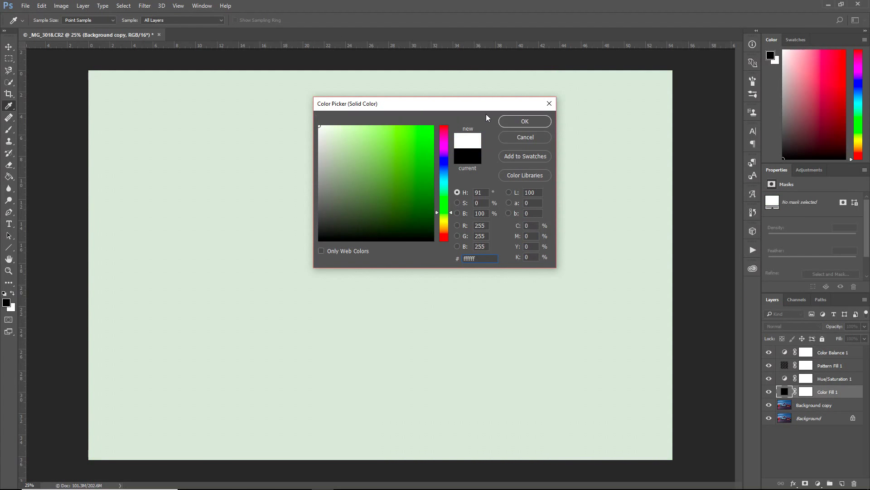
click(521, 121)
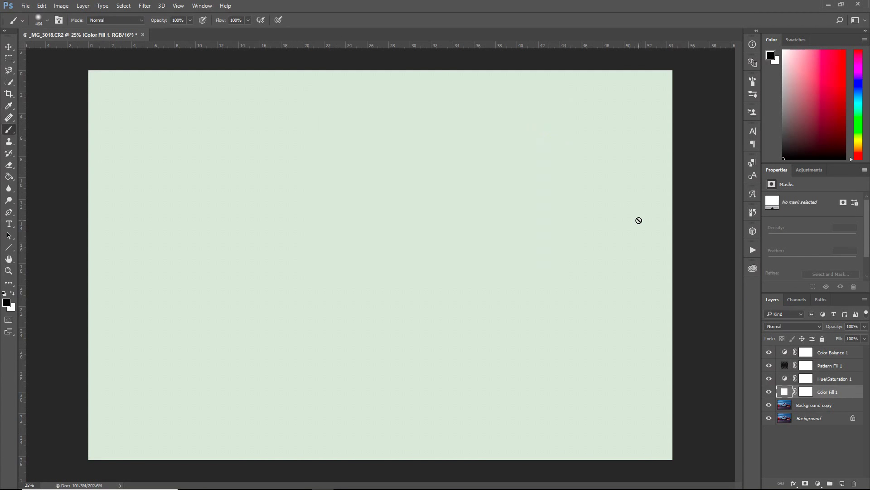
key(Delete)
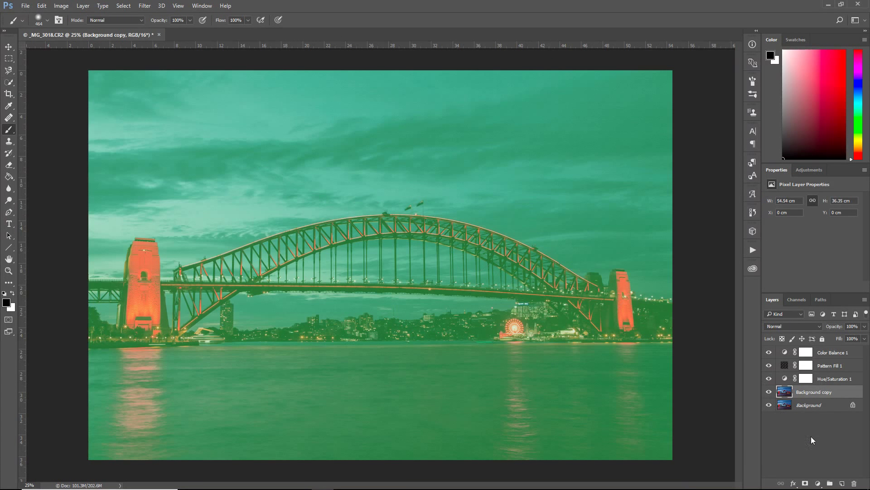
- Posterize the Background copy layer to about 7 levels for flat, banded tones
click(83, 6)
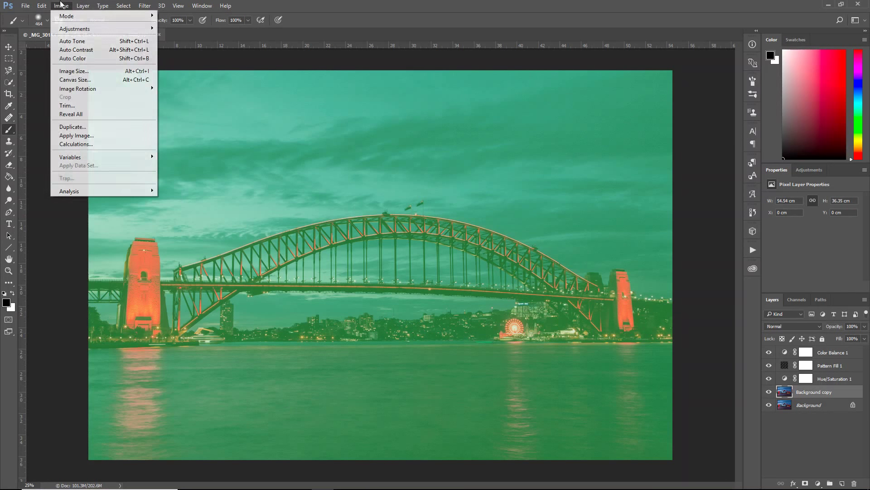
mouse_move(75, 29)
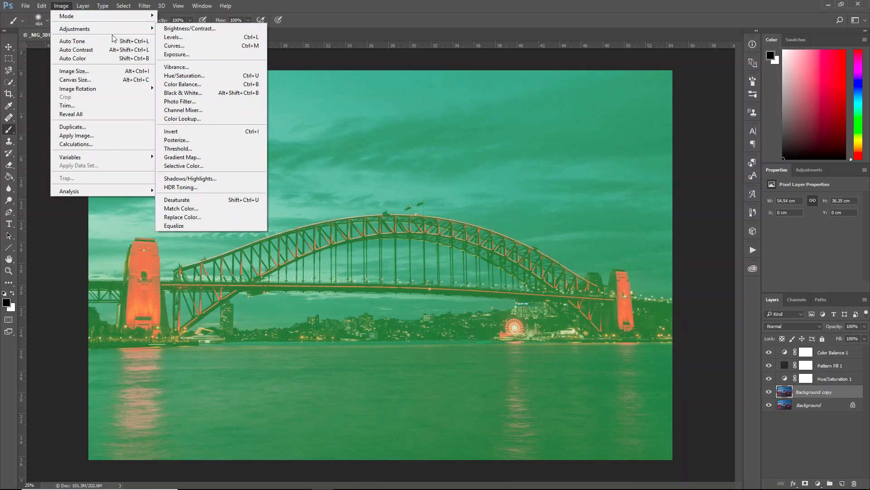
click(209, 140)
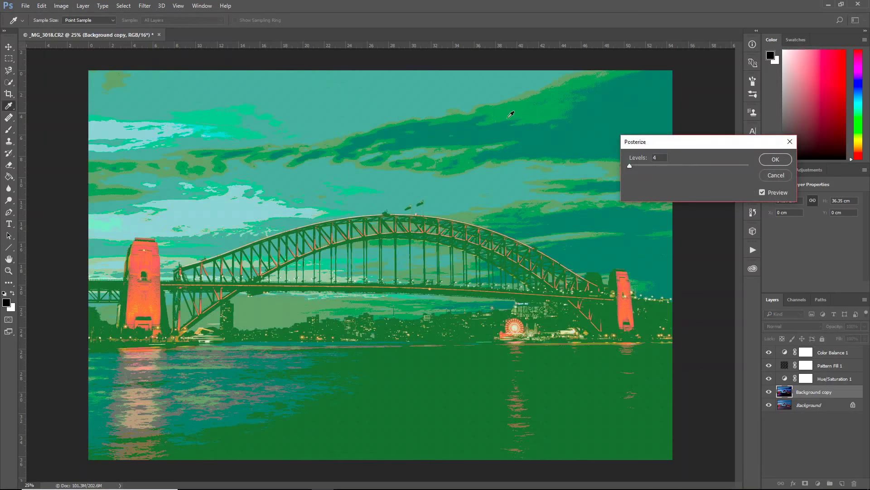
mouse_move(641, 166)
mouse_down()
mouse_move(620, 170)
mouse_move(697, 165)
mouse_up()
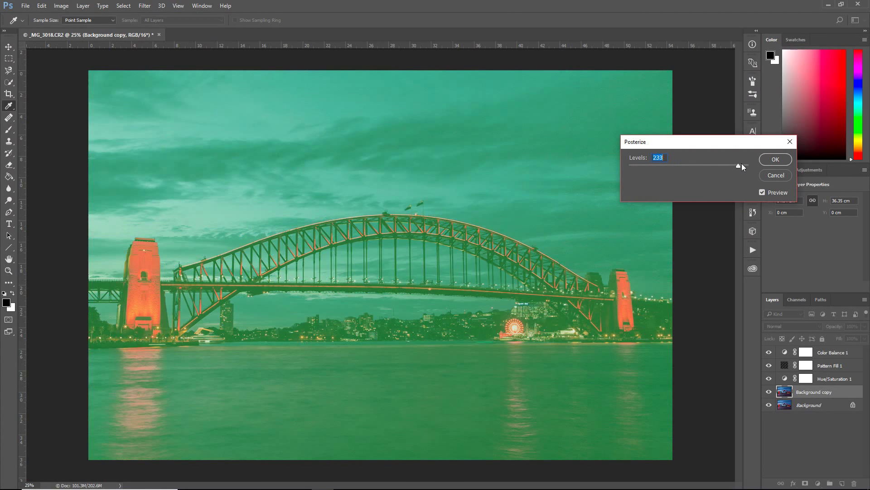
drag(644, 168, 630, 172)
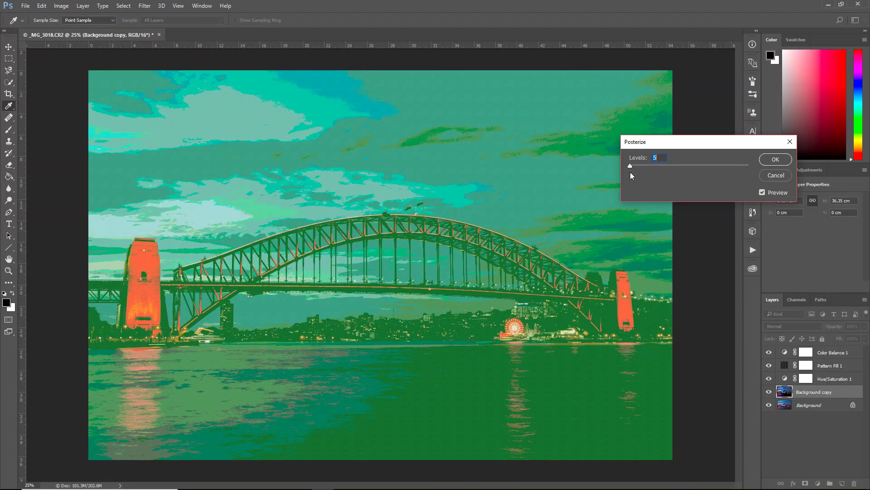
drag(632, 174, 631, 173)
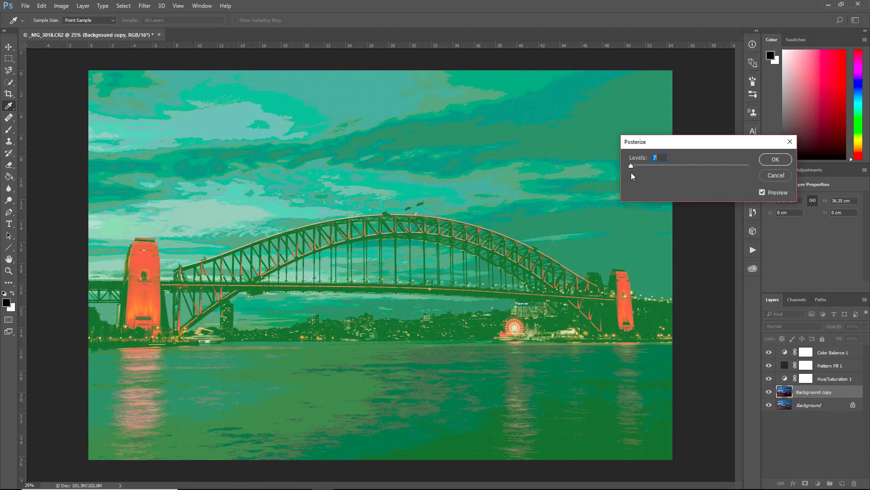
click(769, 160)
key(b)
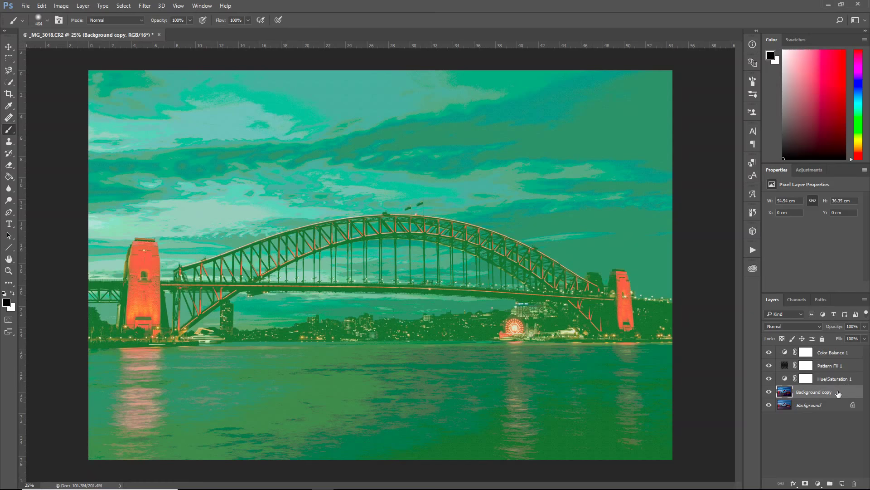
click(62, 6)
mouse_move(75, 29)
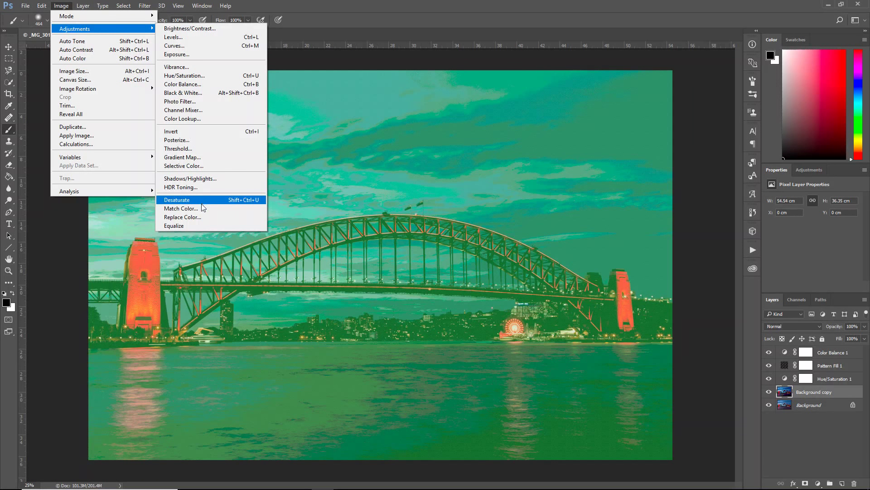
- In Curves, lift the shadows slightly and add a steep highlight point brightening the sky
click(187, 46)
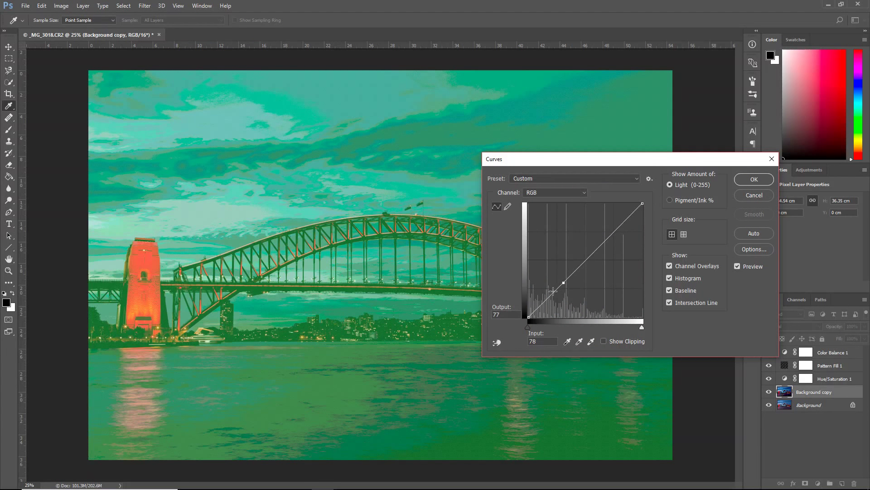
drag(548, 298, 548, 292)
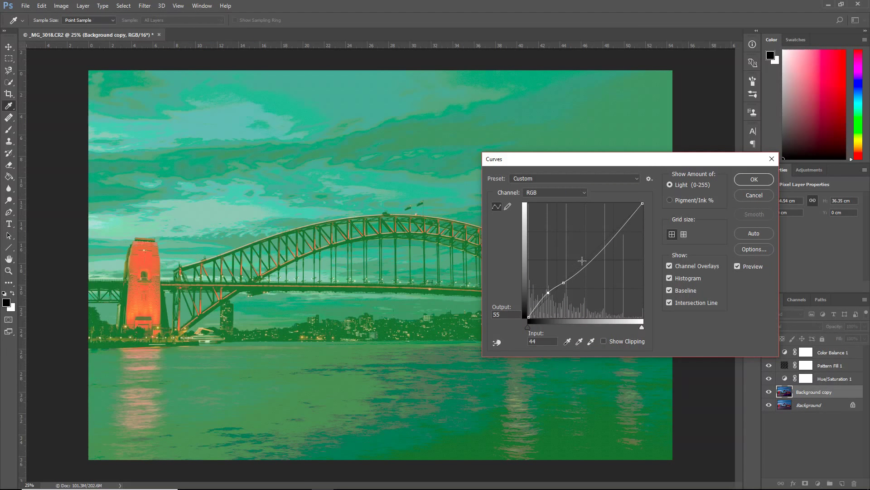
drag(592, 254, 602, 227)
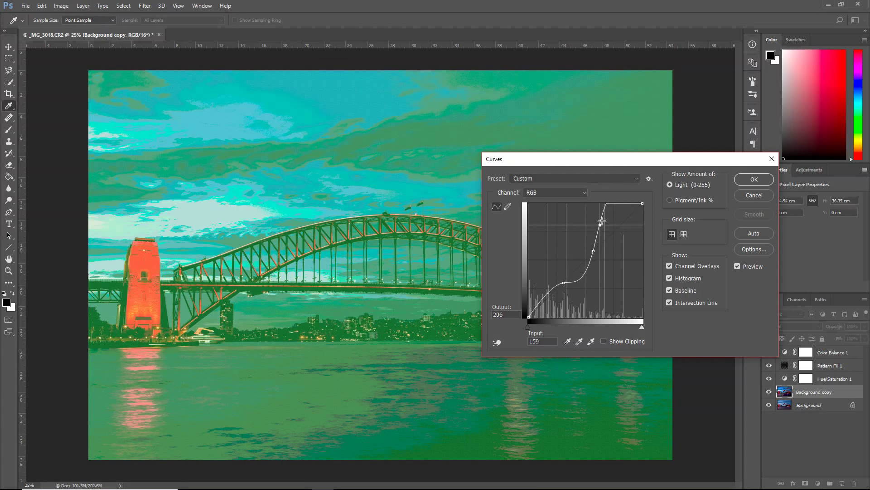
key(Delete)
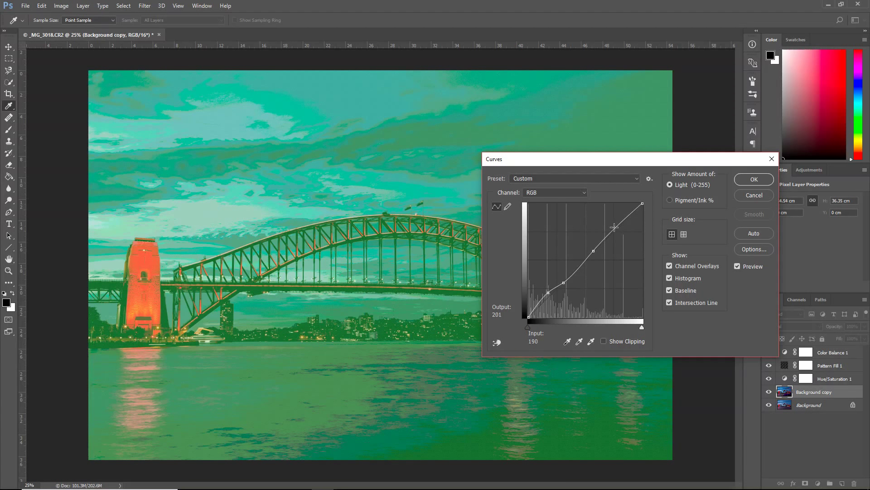
drag(603, 242, 603, 221)
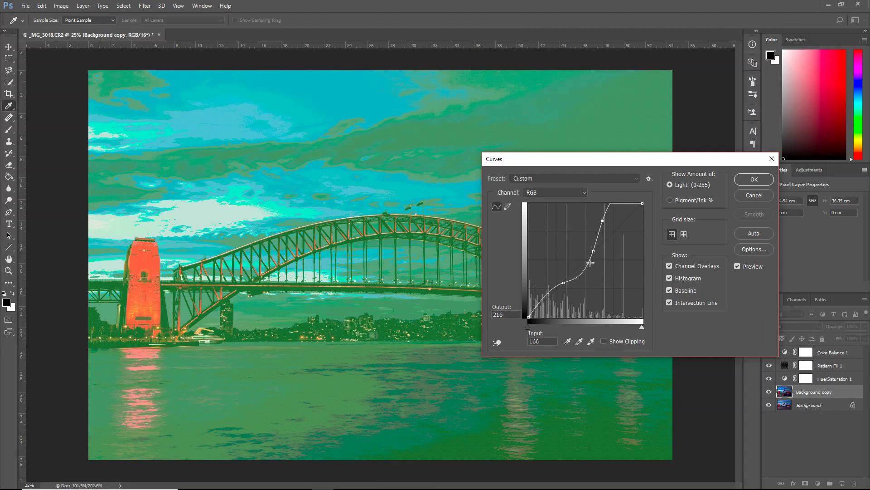
- Add midtone and low curve points forming a shadow bump that keeps the water dark
click(579, 281)
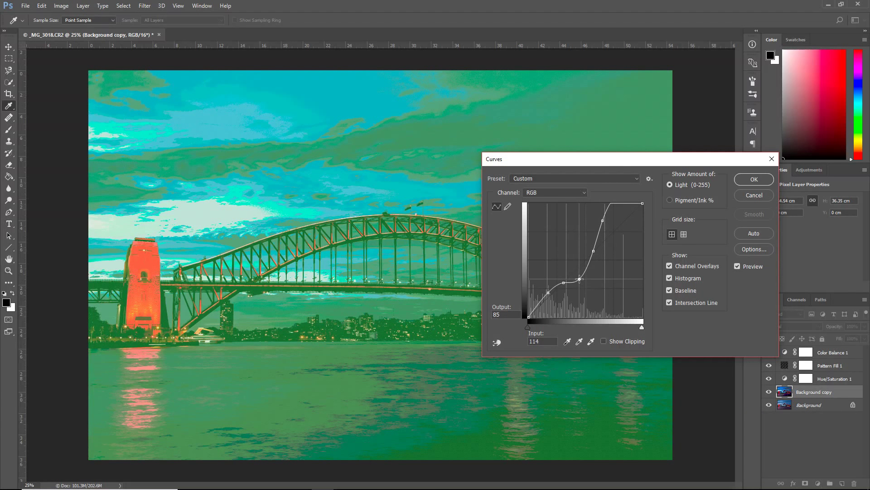
click(546, 303)
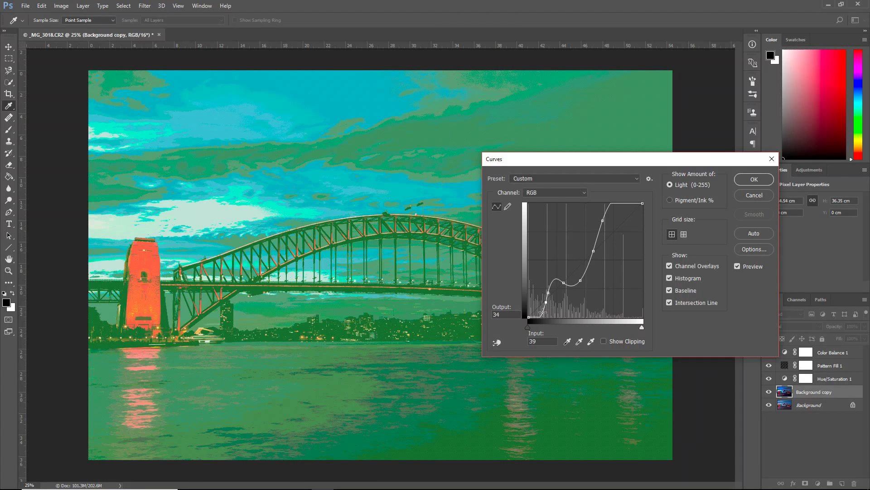
drag(547, 301, 544, 300)
ctrl+click(545, 300)
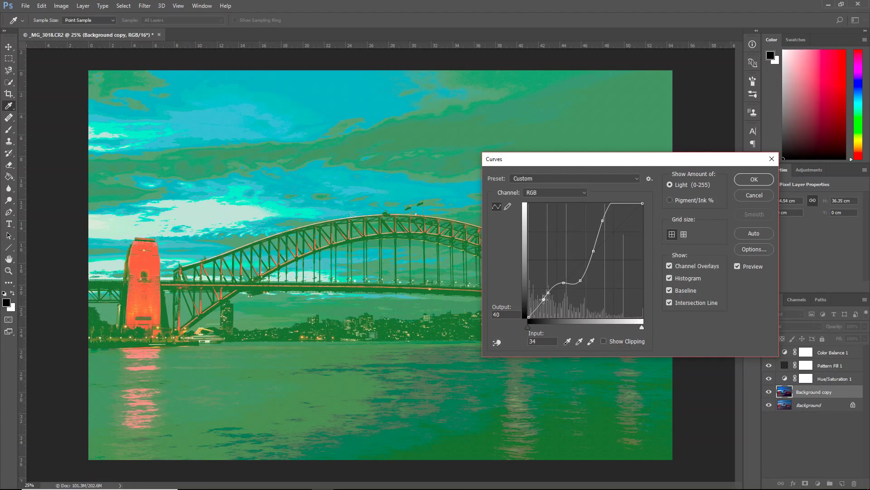
ctrl+click(548, 300)
drag(545, 298, 544, 326)
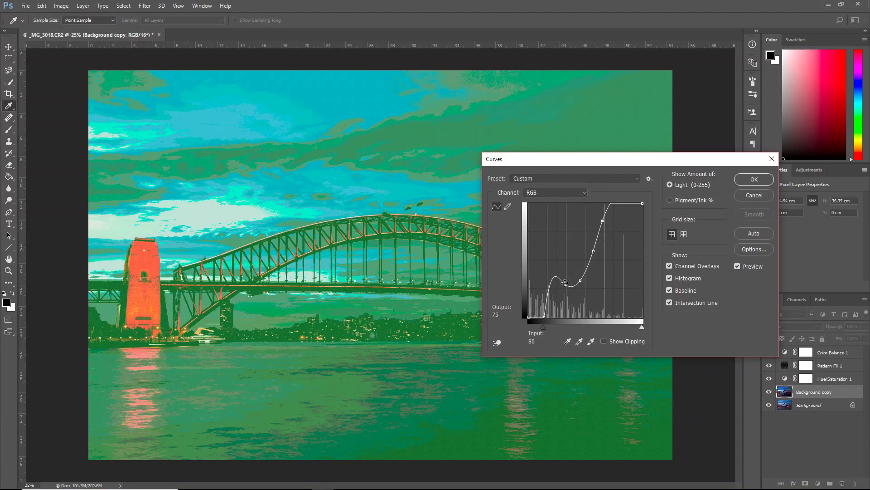
drag(556, 281, 549, 292)
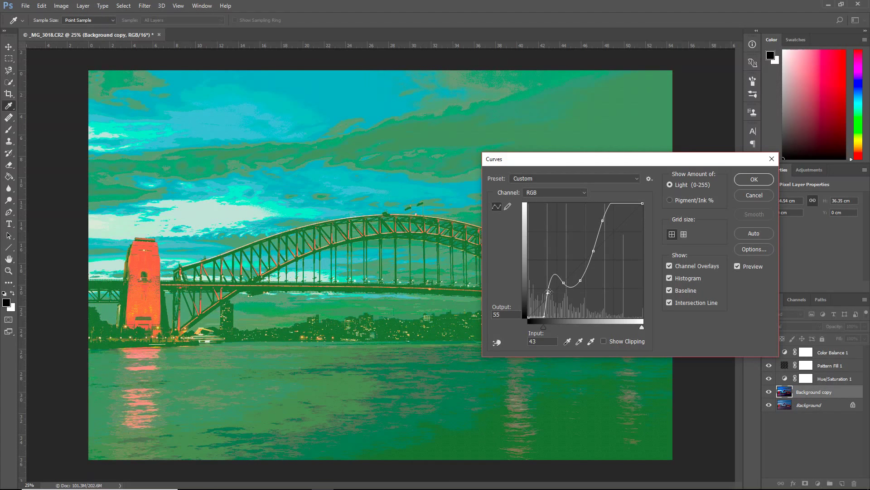
- Commit the steep Curves adjustment to Background copy and open the Filter menu
click(735, 181)
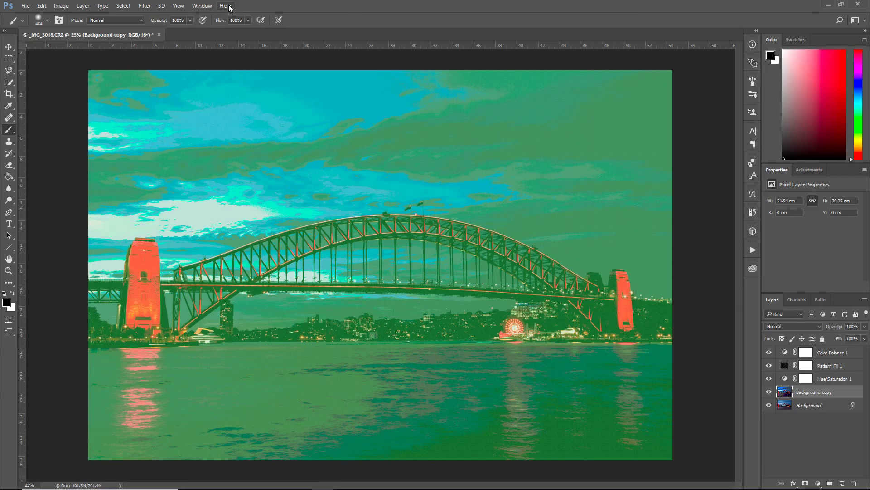
click(83, 5)
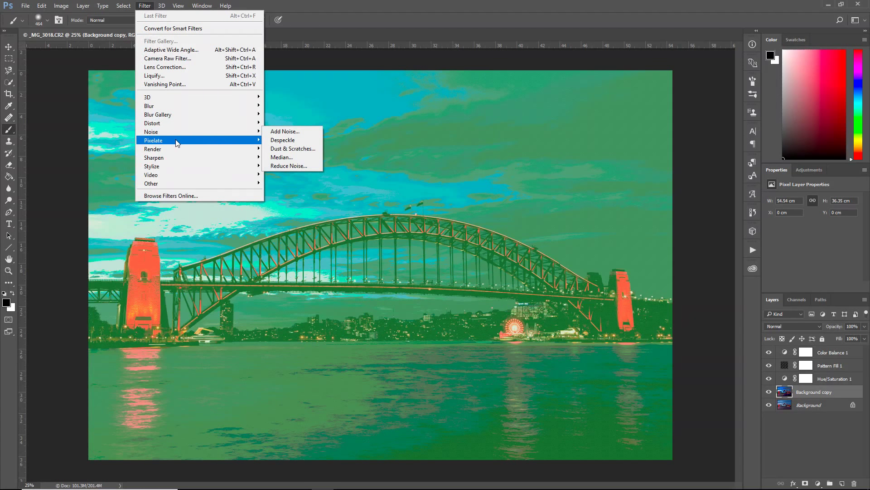
mouse_move(177, 140)
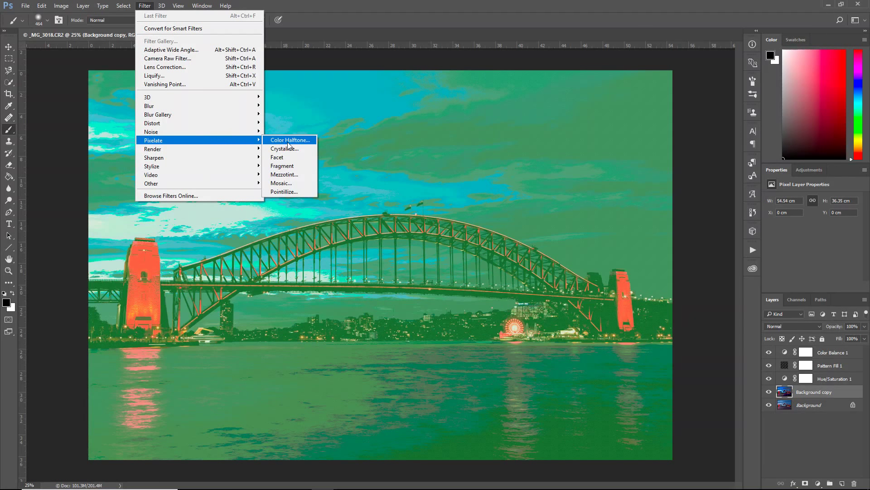
- Apply the Color Halftone filter to the photo, then undo it
click(286, 140)
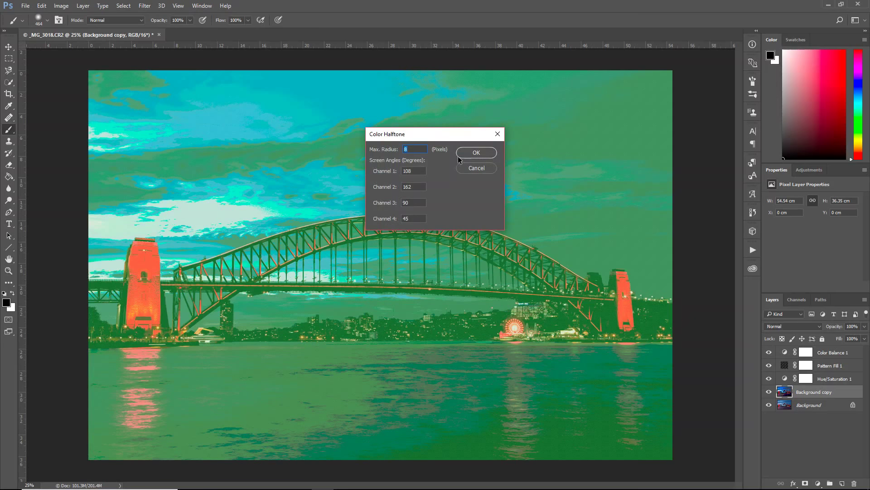
click(481, 152)
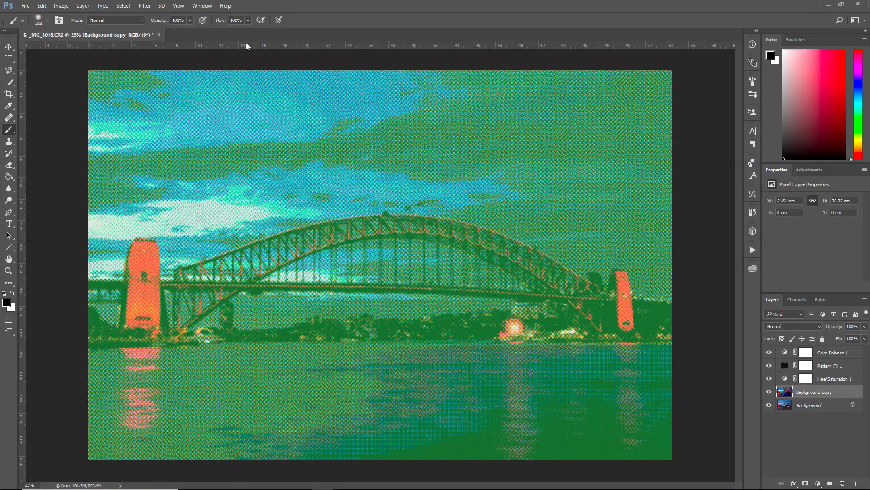
click(46, 6)
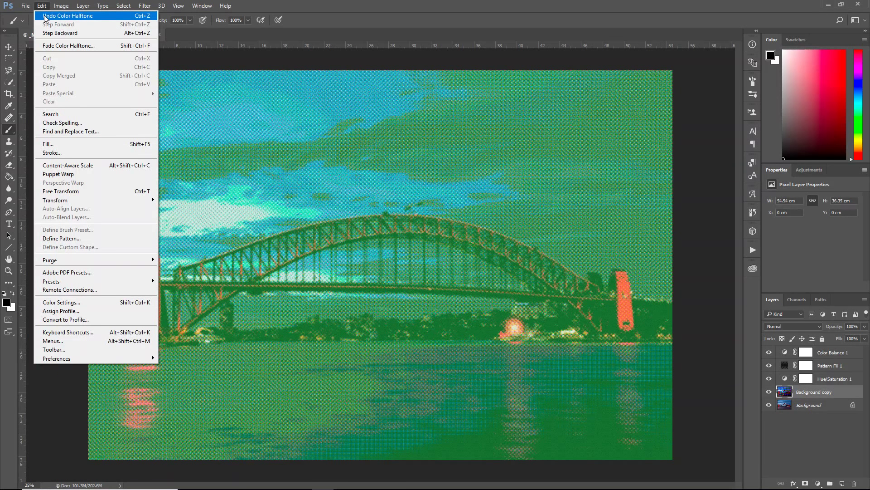
click(45, 16)
- Preview the Mosaic filter at cell sizes 21 and 2, then cancel without applying
click(144, 6)
mouse_move(158, 114)
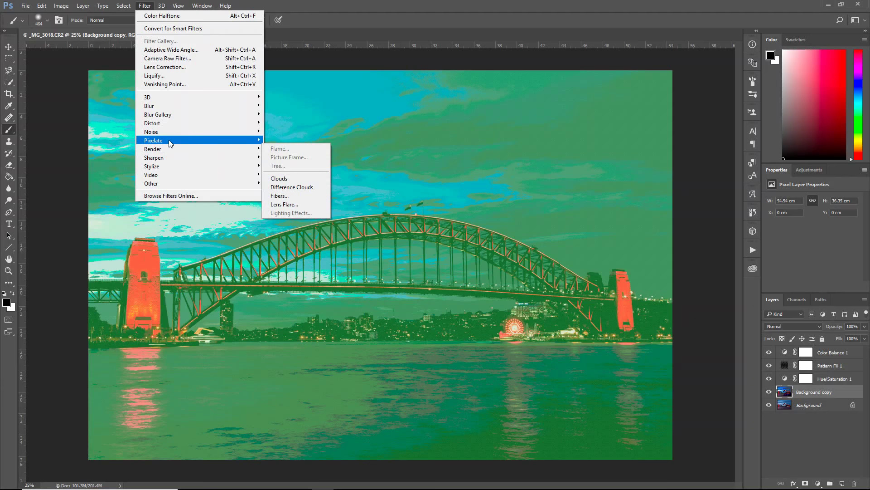
mouse_move(153, 140)
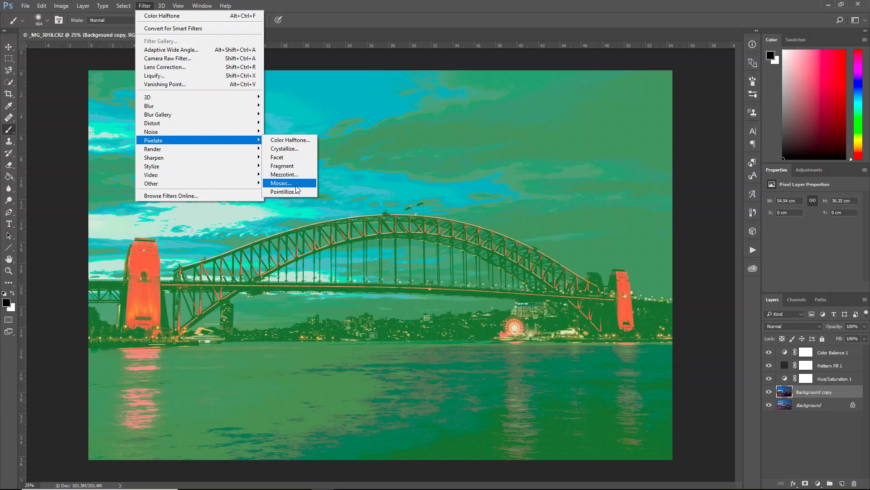
click(294, 185)
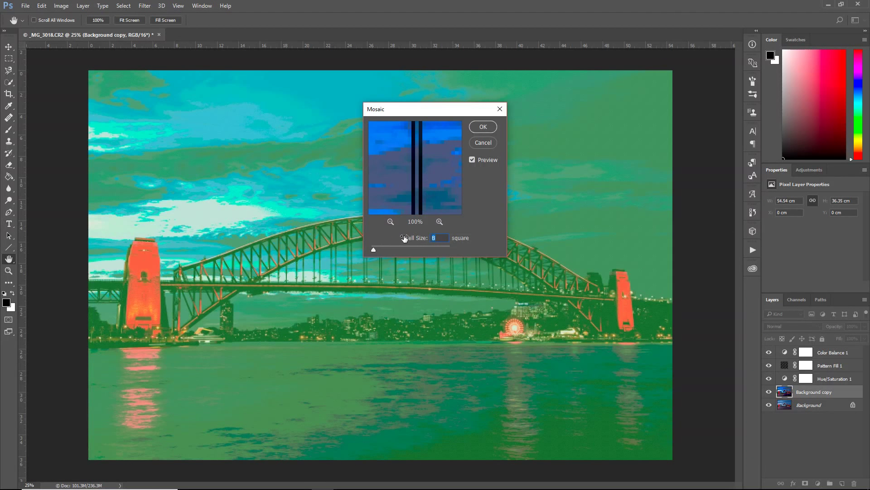
click(390, 222)
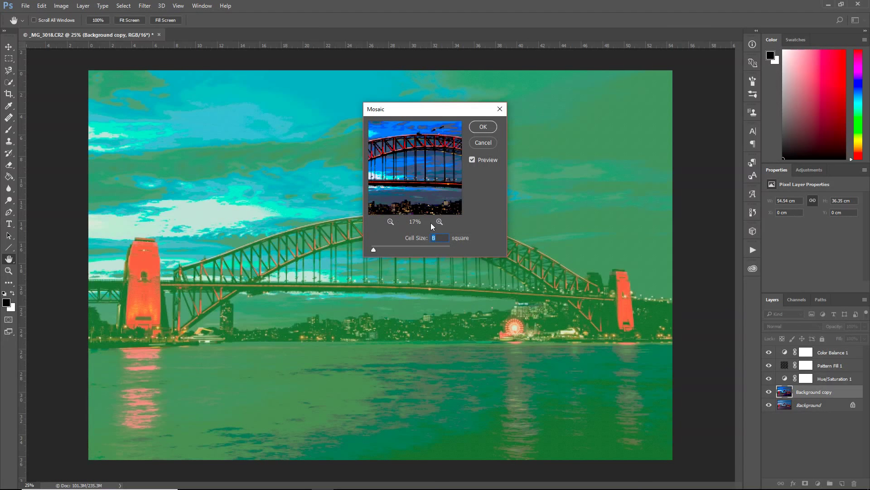
drag(374, 250, 369, 252)
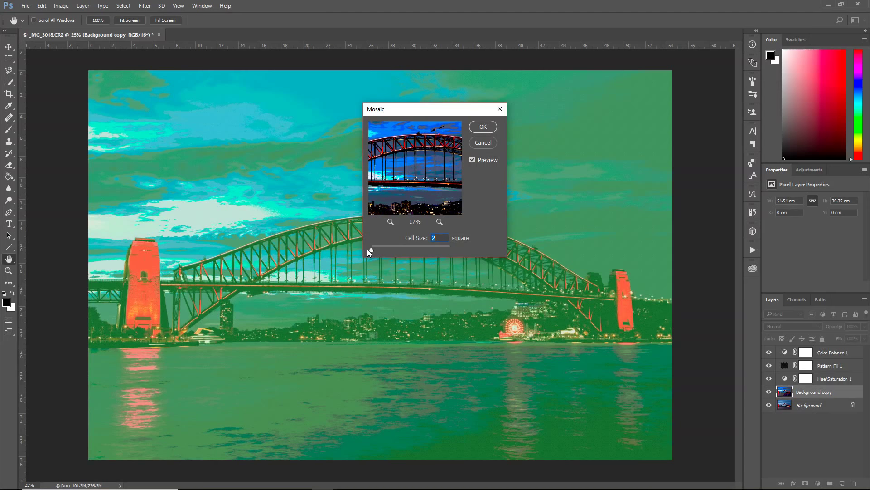
click(483, 143)
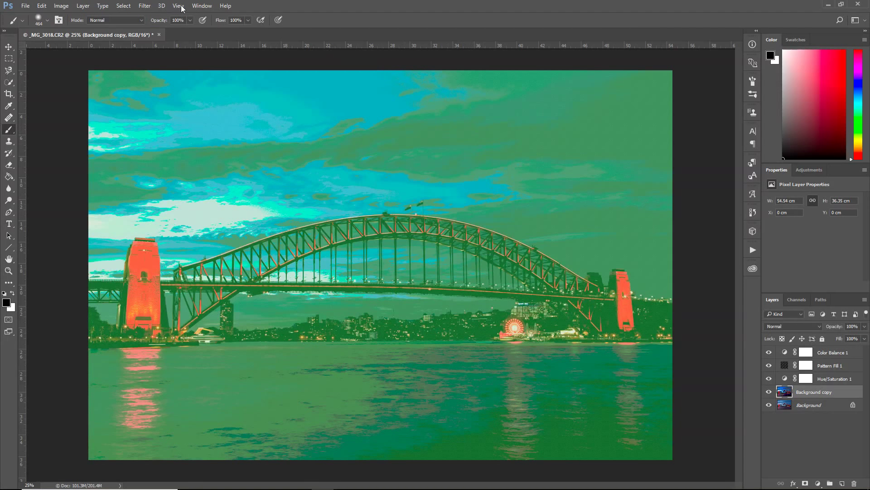
- Apply Diffuse in Darken Only mode, then Solarize, to the Background copy layer
click(145, 5)
mouse_move(153, 166)
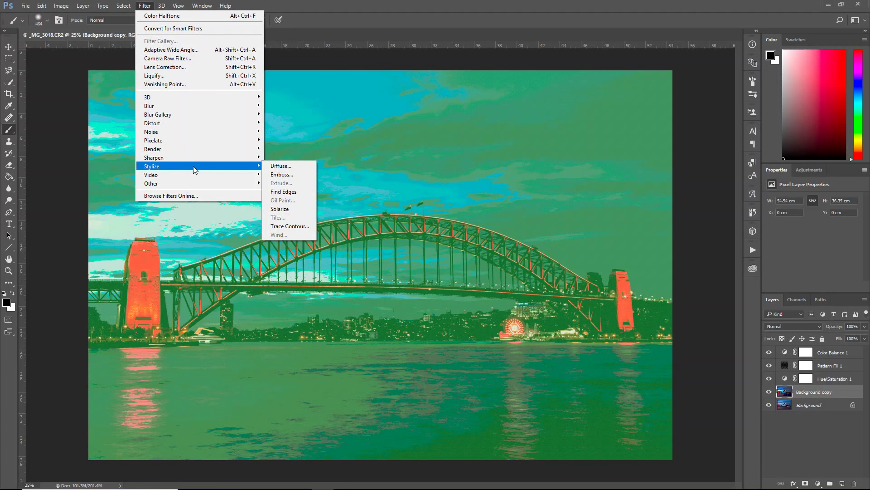
click(281, 166)
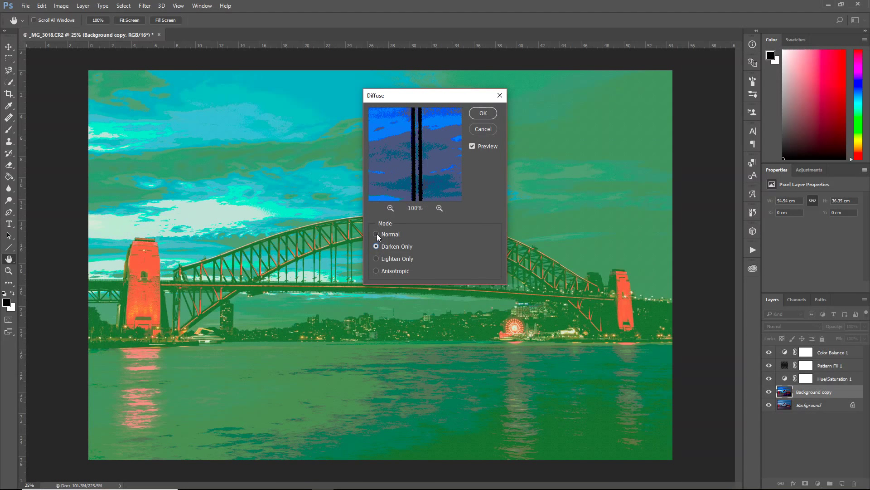
click(377, 246)
click(483, 114)
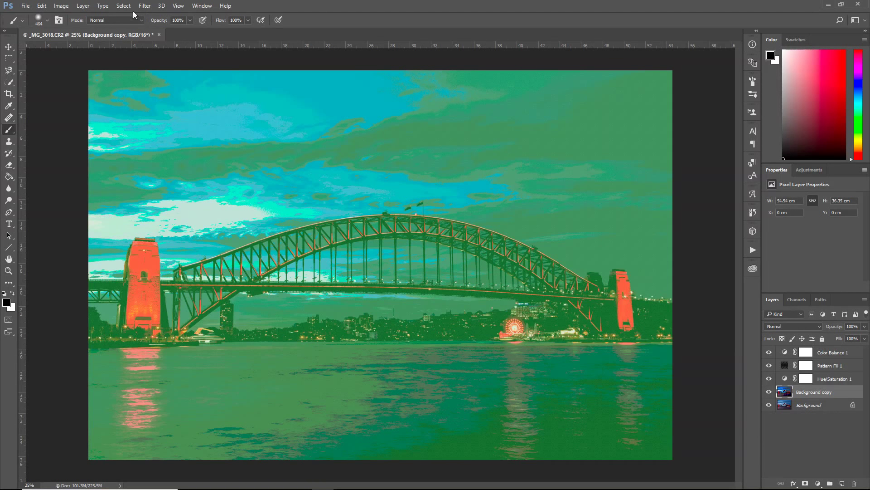
click(61, 6)
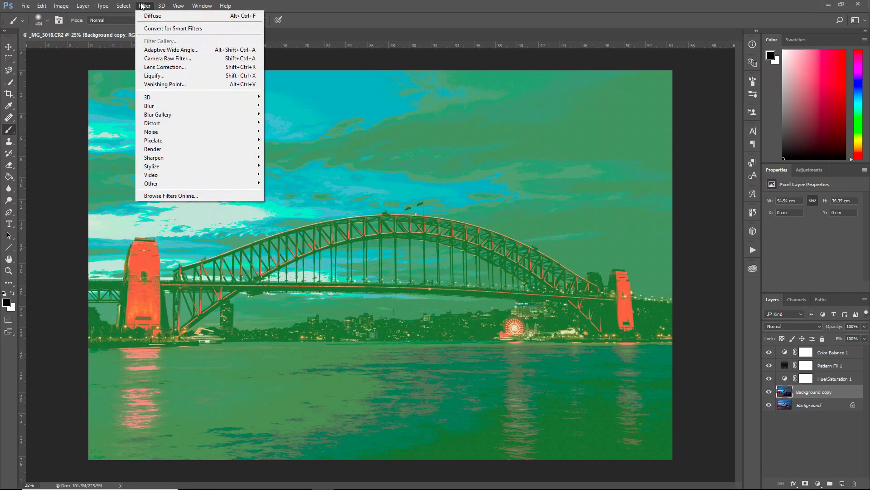
mouse_move(152, 166)
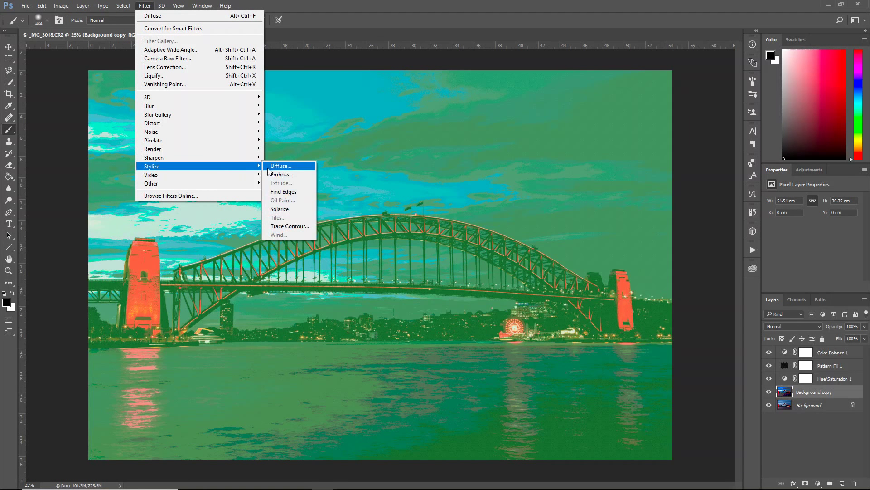
click(285, 209)
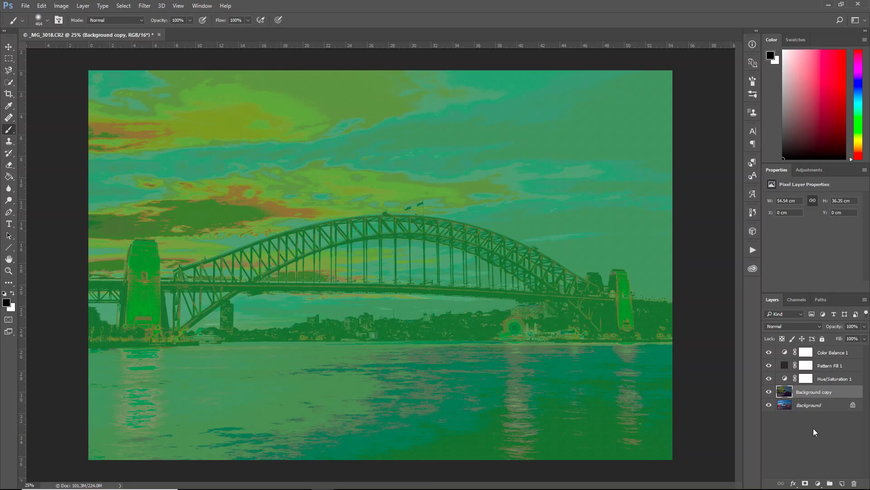
- Add a layer mask to Background copy, try a first mask stroke, and undo it
click(804, 482)
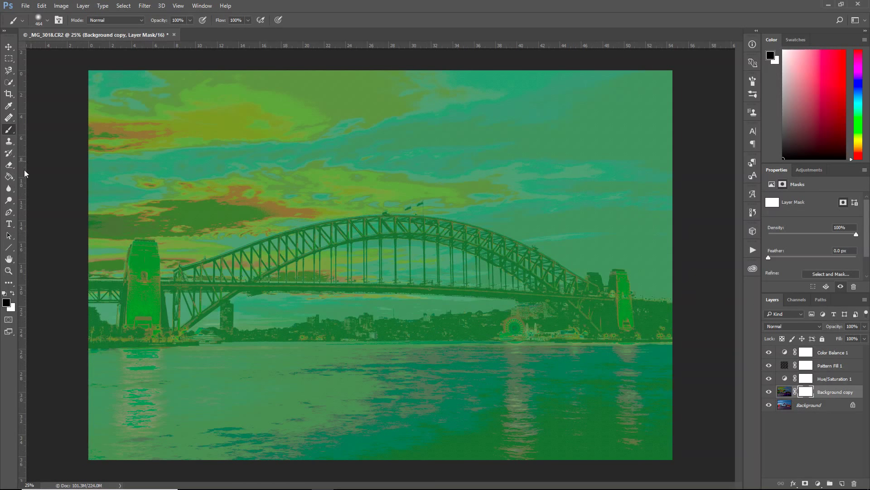
click(365, 245)
mouse_move(365, 245)
mouse_down()
mouse_move(380, 234)
mouse_move(513, 265)
mouse_move(281, 265)
mouse_move(297, 270)
mouse_up()
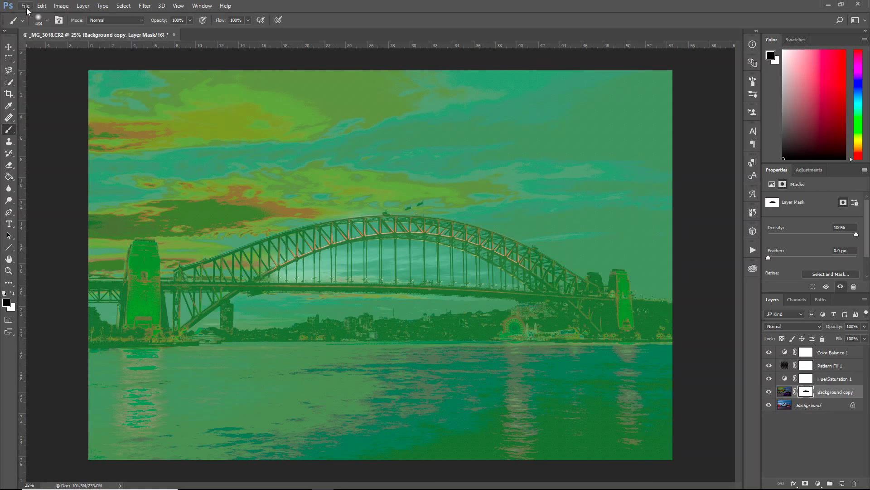
click(52, 7)
click(64, 15)
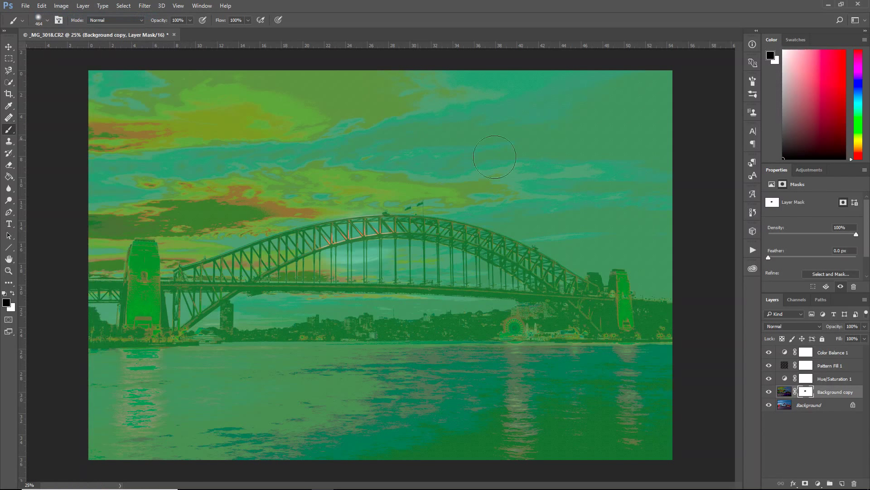
- Set a 100 px brush and paint the arch's upper and lower chords into the mask
click(863, 327)
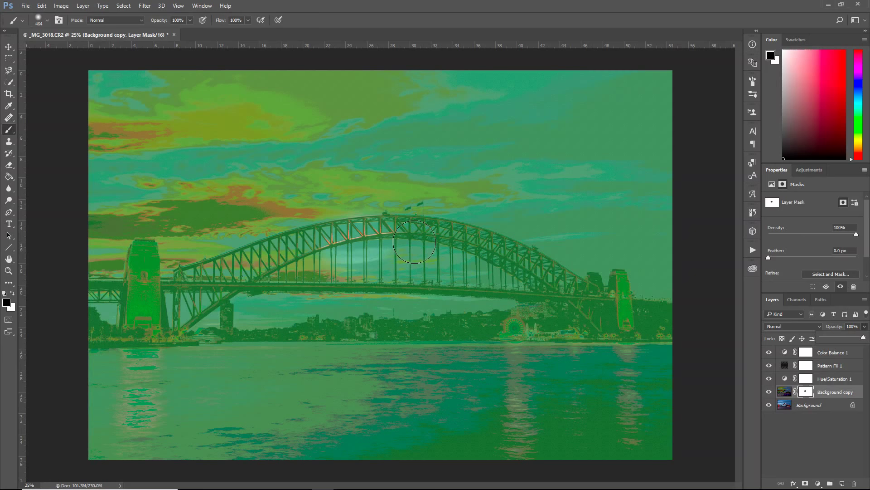
click(47, 21)
click(73, 48)
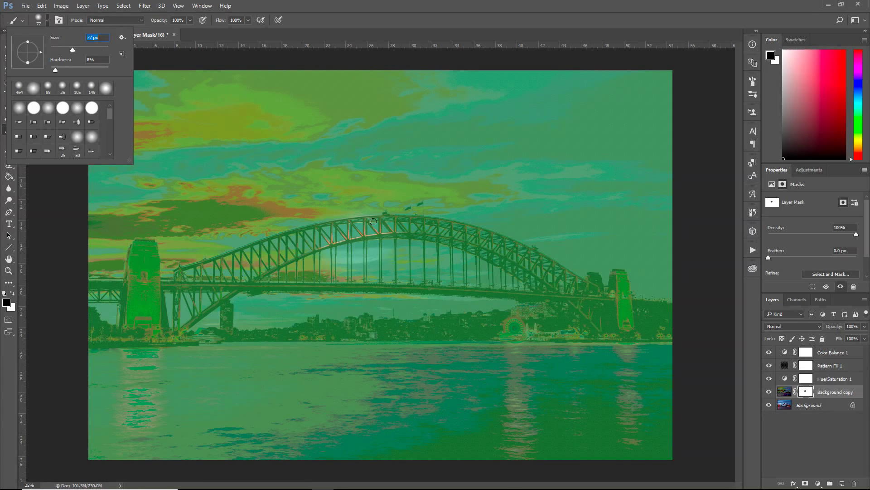
click(79, 49)
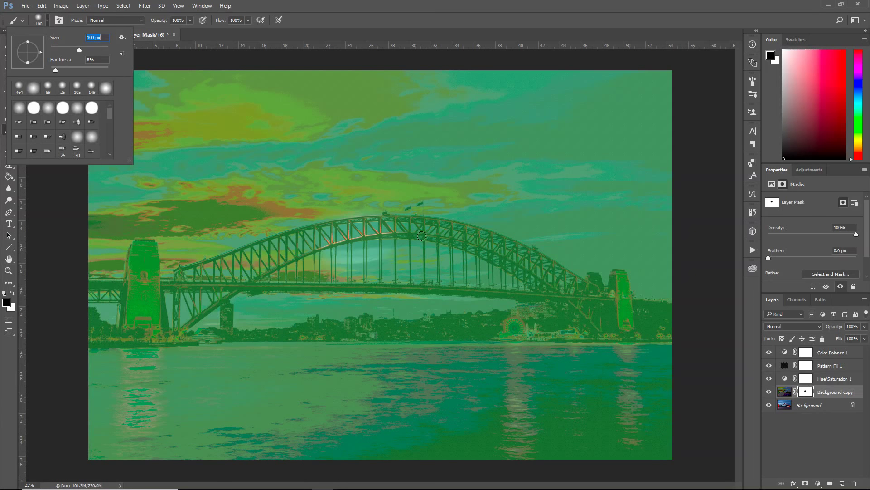
click(396, 221)
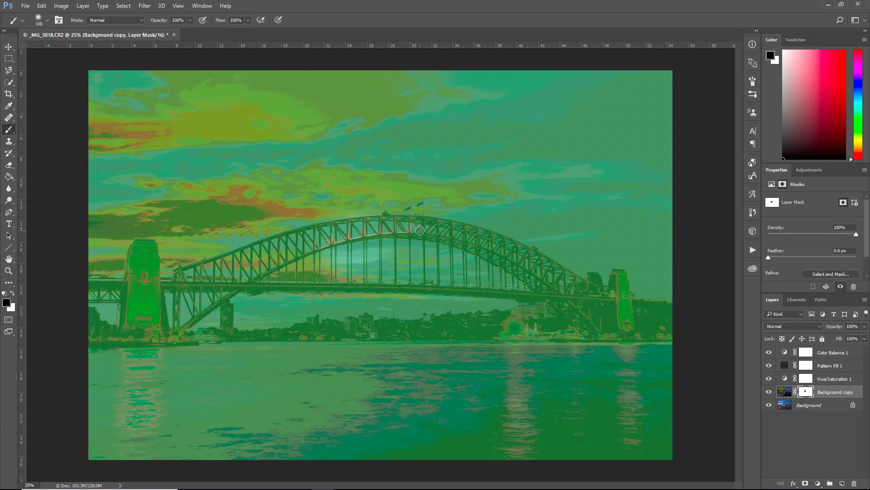
mouse_move(420, 231)
mouse_down()
mouse_move(479, 230)
mouse_move(584, 283)
mouse_move(600, 309)
mouse_move(475, 245)
mouse_move(413, 232)
mouse_move(522, 265)
mouse_move(582, 309)
mouse_up()
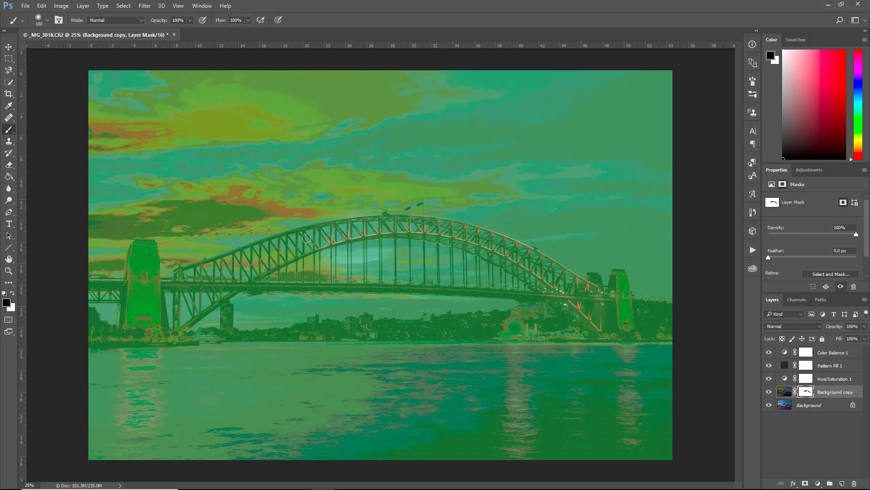
mouse_move(315, 248)
mouse_down()
mouse_move(236, 279)
mouse_move(176, 281)
mouse_move(175, 268)
mouse_move(202, 259)
mouse_move(333, 227)
mouse_up()
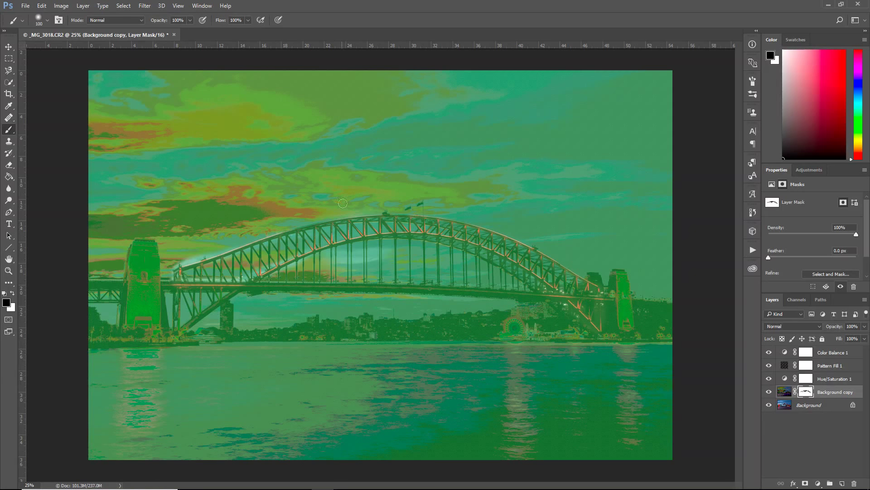
- Undo stray mask strokes and switch to a fully soft, 0% hardness round brush
click(42, 6)
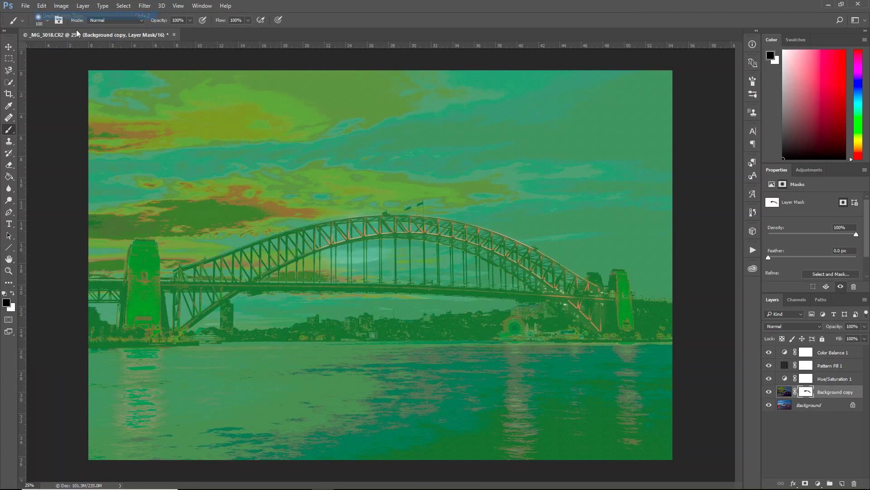
drag(179, 272, 194, 269)
click(42, 5)
click(47, 20)
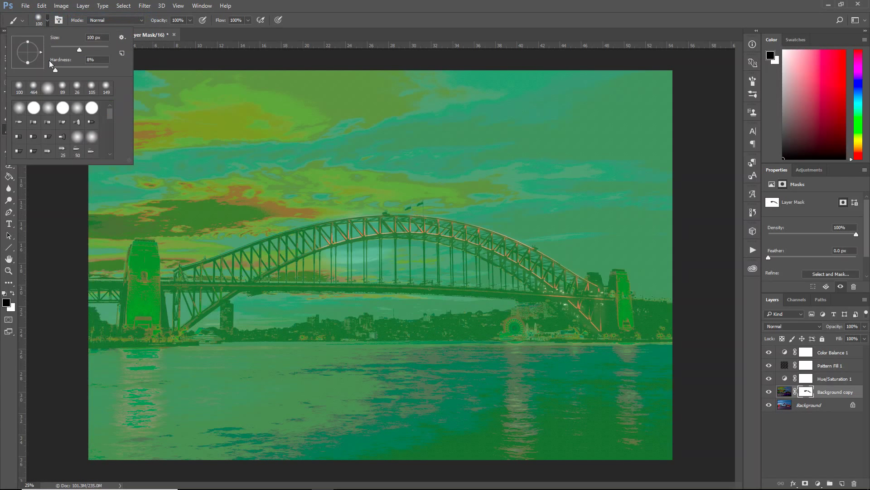
click(19, 107)
click(180, 268)
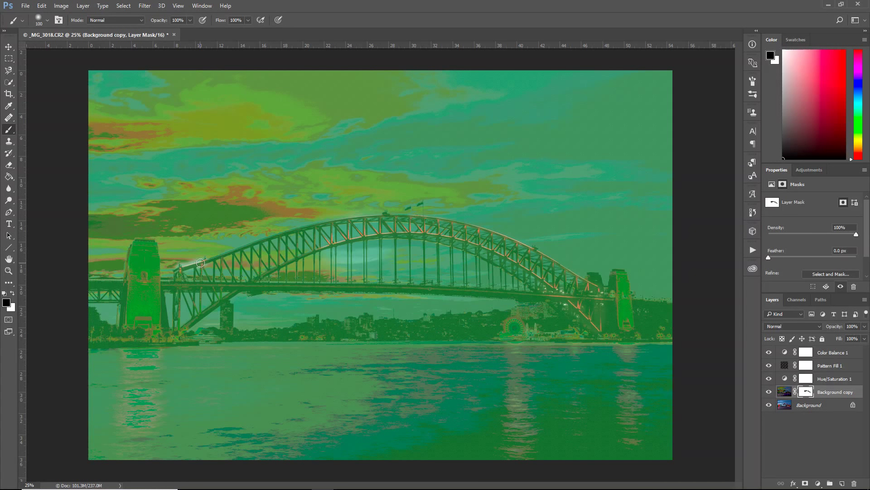
- Undo two more strokes, then paint the left pier, upper chord and arch bars
click(41, 5)
click(68, 16)
mouse_move(180, 270)
mouse_down()
mouse_move(172, 324)
mouse_move(316, 251)
mouse_up()
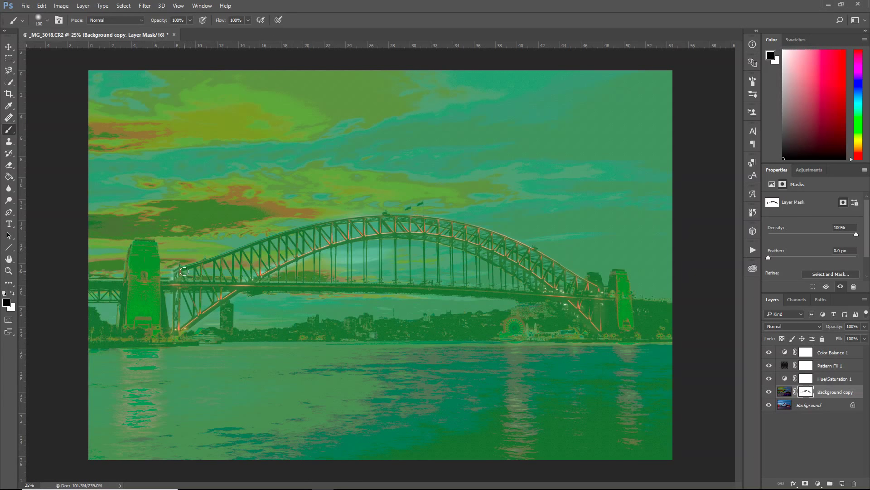
drag(182, 268, 332, 223)
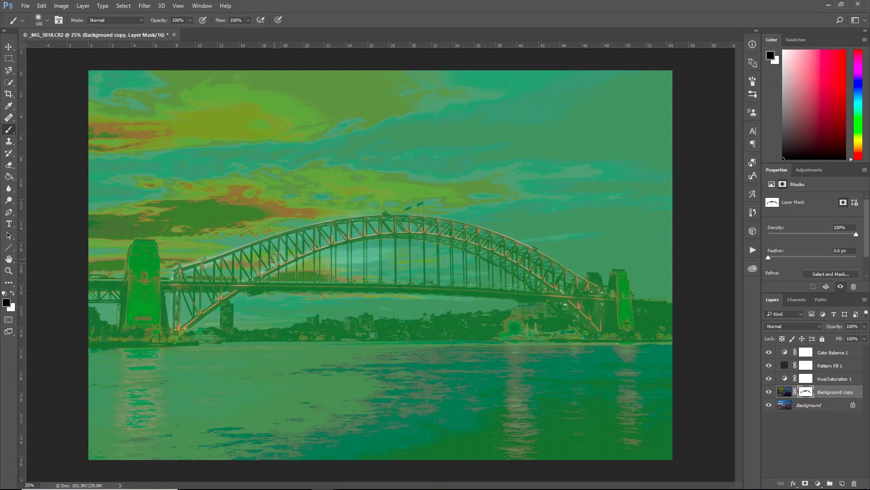
mouse_move(272, 240)
mouse_down()
mouse_move(269, 274)
mouse_move(281, 283)
mouse_move(568, 290)
mouse_up()
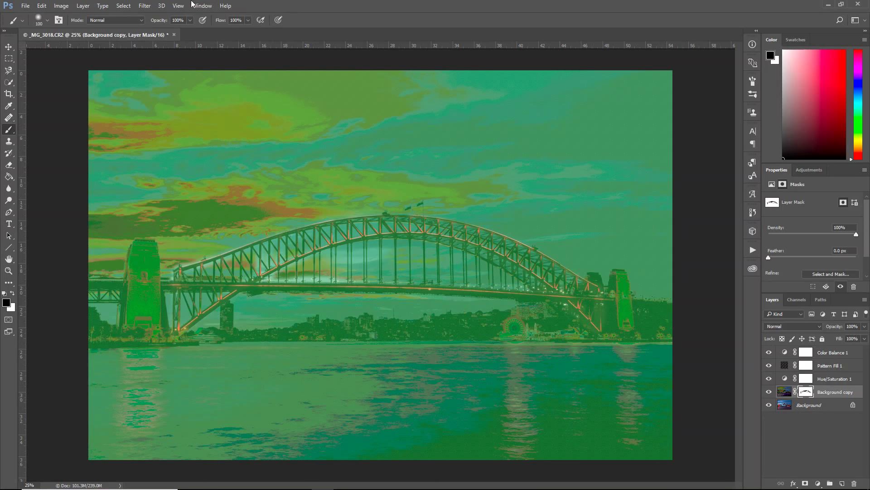
- Enlarge the brush to 401 px, paint the arch bars and deck, and undo the pylon-top stroke
click(47, 21)
drag(72, 49, 101, 52)
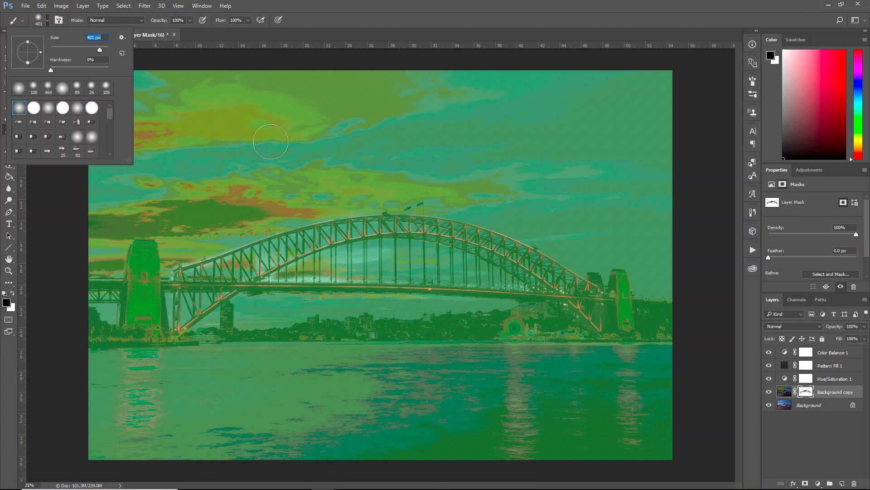
key(Return)
mouse_move(392, 262)
mouse_down()
mouse_move(328, 278)
mouse_move(286, 272)
mouse_move(304, 262)
mouse_move(213, 278)
mouse_move(175, 318)
mouse_move(145, 263)
mouse_move(144, 322)
mouse_move(142, 254)
mouse_move(149, 267)
mouse_up()
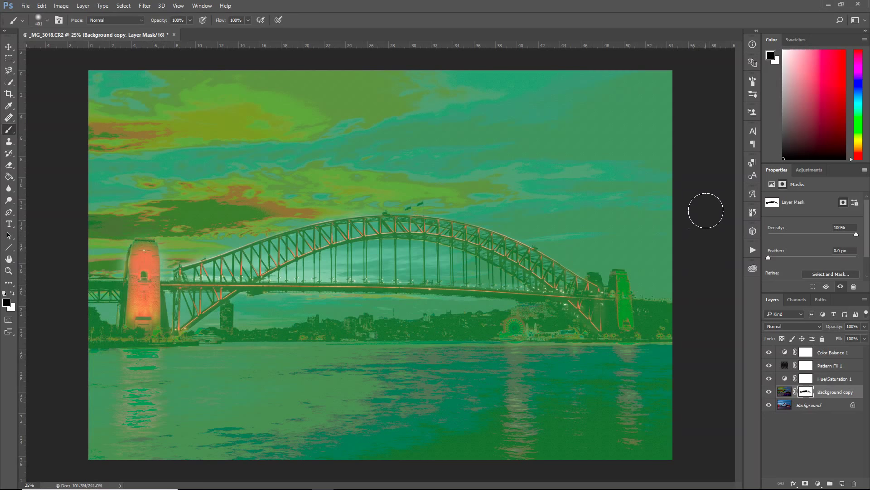
click(42, 5)
- Shrink the brush to 190 px and paint the right pylon into the mask
click(47, 20)
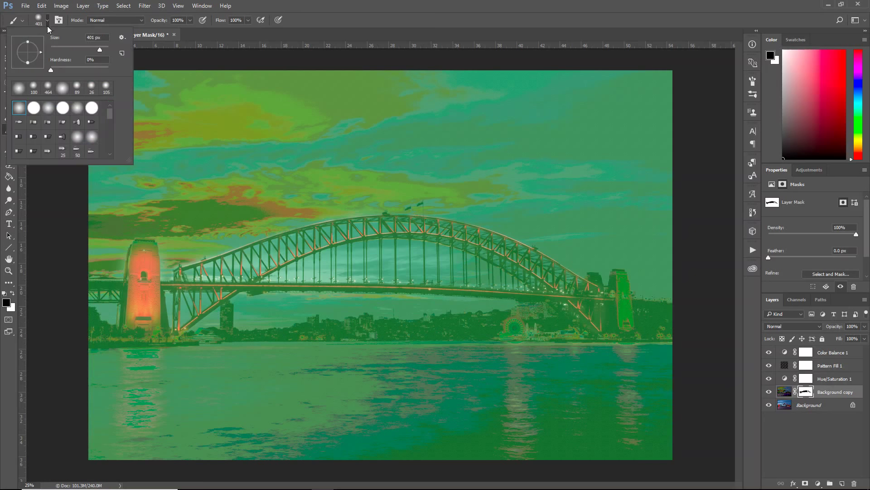
drag(100, 49, 93, 49)
click(625, 303)
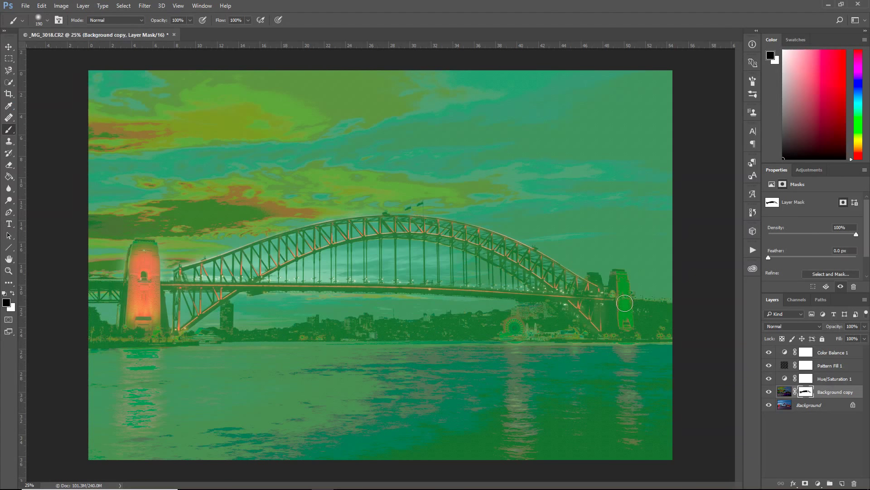
mouse_move(625, 294)
mouse_down()
mouse_move(628, 323)
mouse_move(620, 279)
mouse_move(601, 305)
mouse_up()
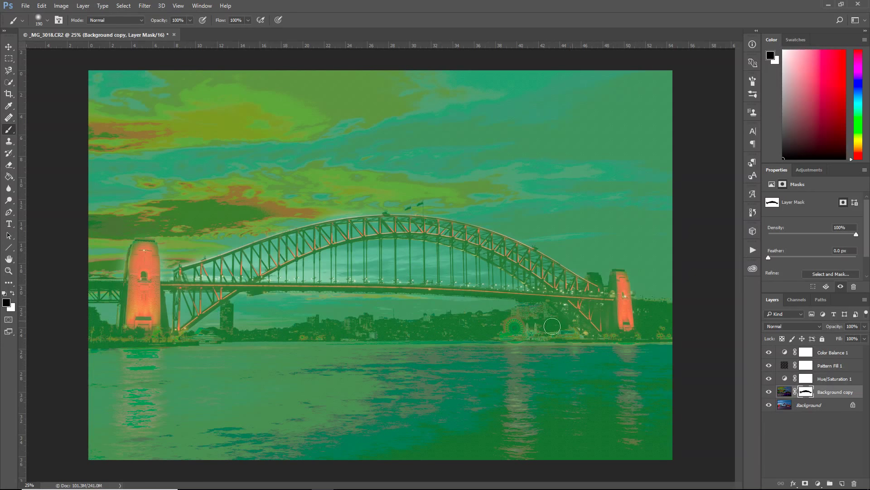
- Paint the Ferris wheel and the waterfront beside it into the mask
click(514, 327)
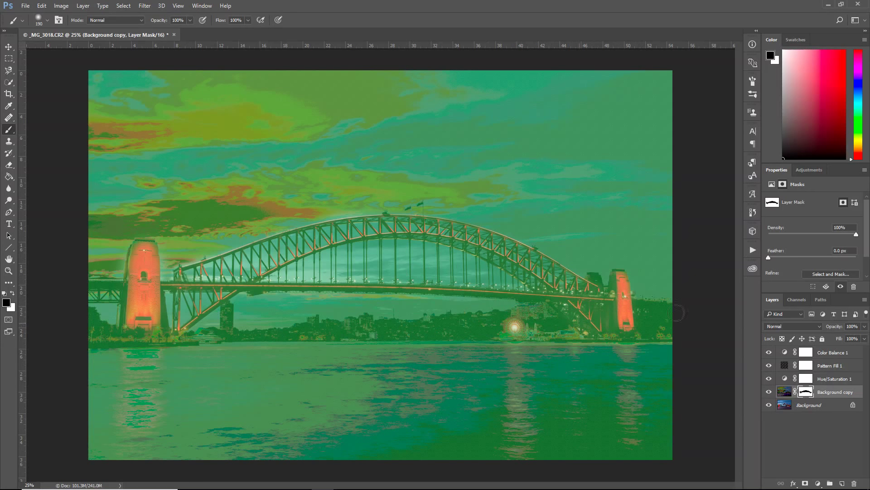
click(515, 326)
click(517, 327)
mouse_move(530, 334)
mouse_down()
mouse_move(562, 337)
mouse_move(502, 332)
mouse_up()
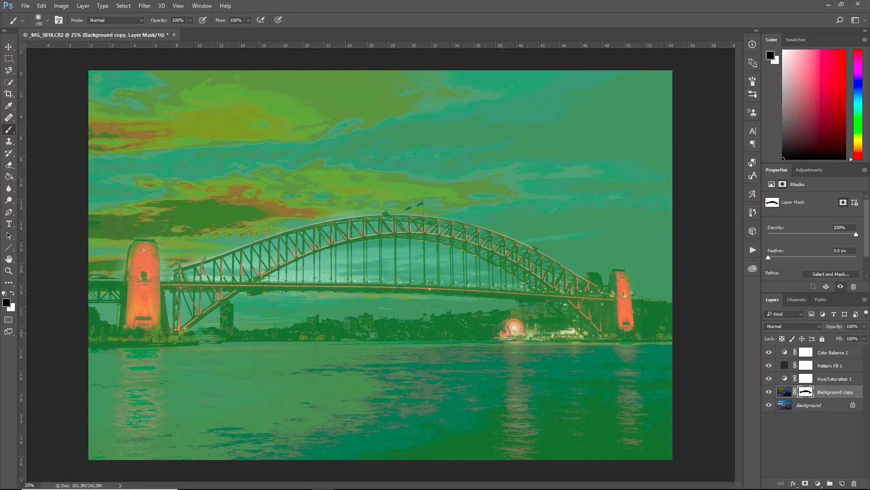
click(145, 6)
mouse_move(178, 5)
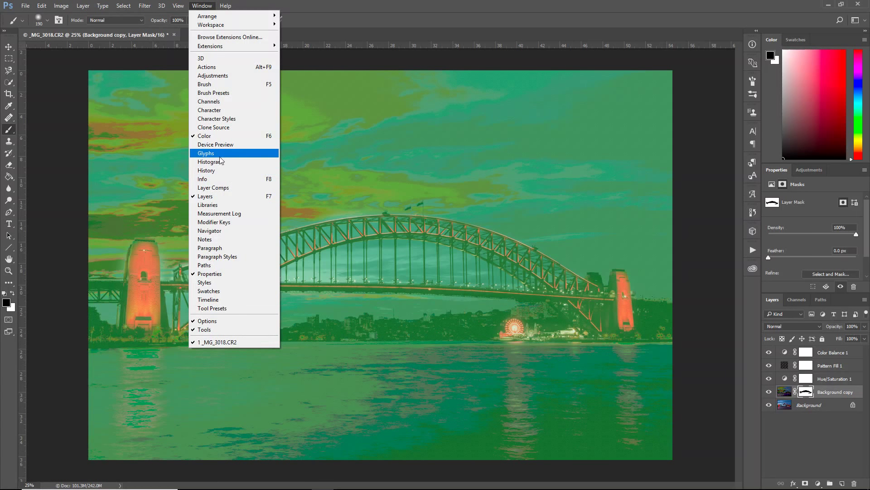
- Revert the Ferris wheel strokes via the History panel, then target Background copy's image pixels
click(215, 171)
click(701, 223)
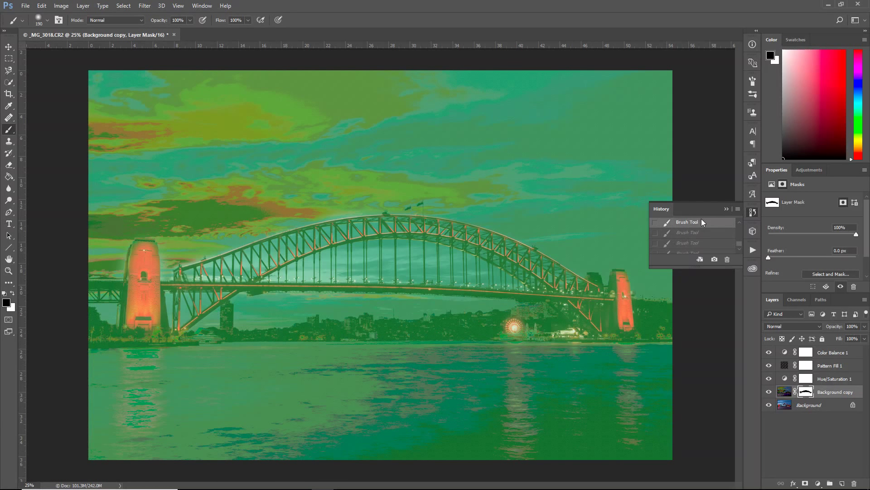
key(ctrl+shift+z)
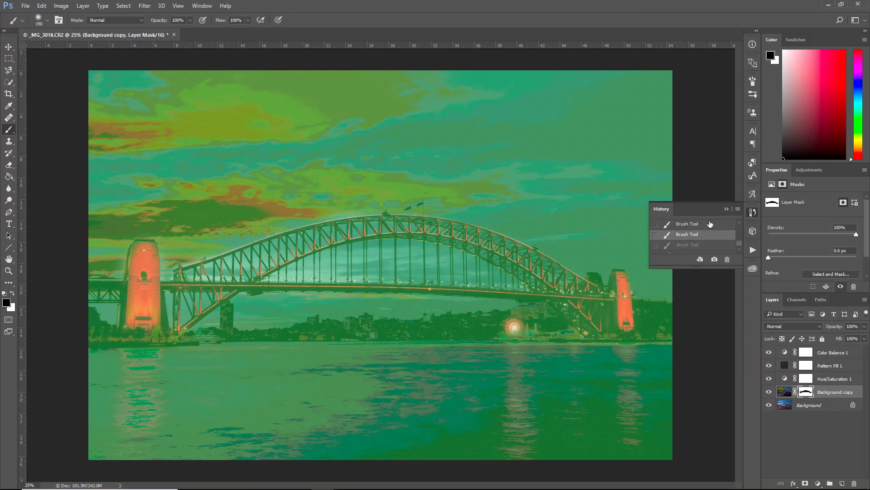
click(718, 223)
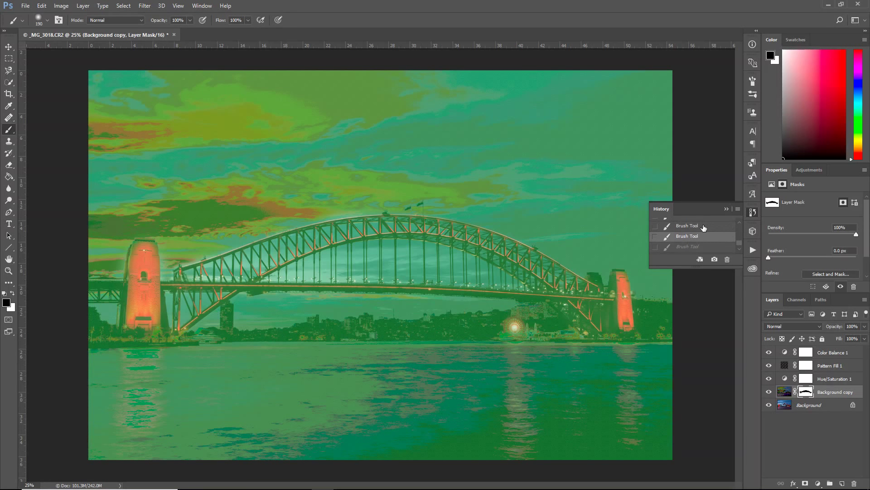
click(721, 225)
click(727, 209)
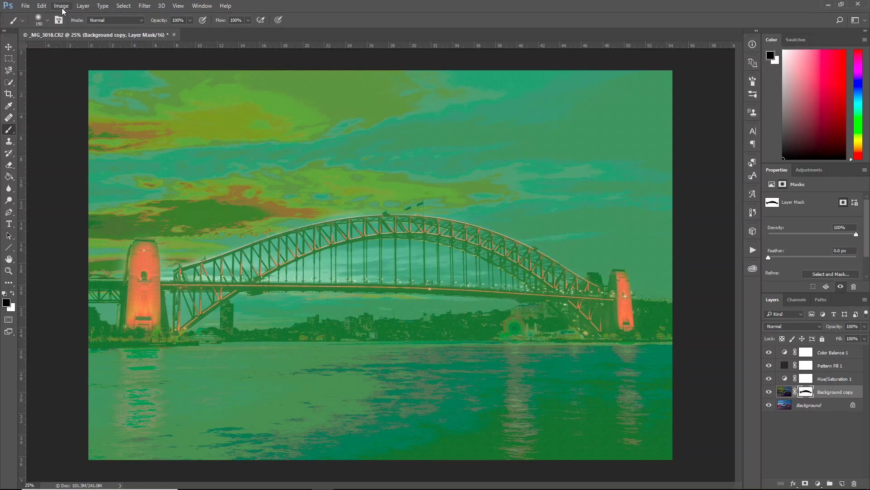
click(821, 405)
click(785, 391)
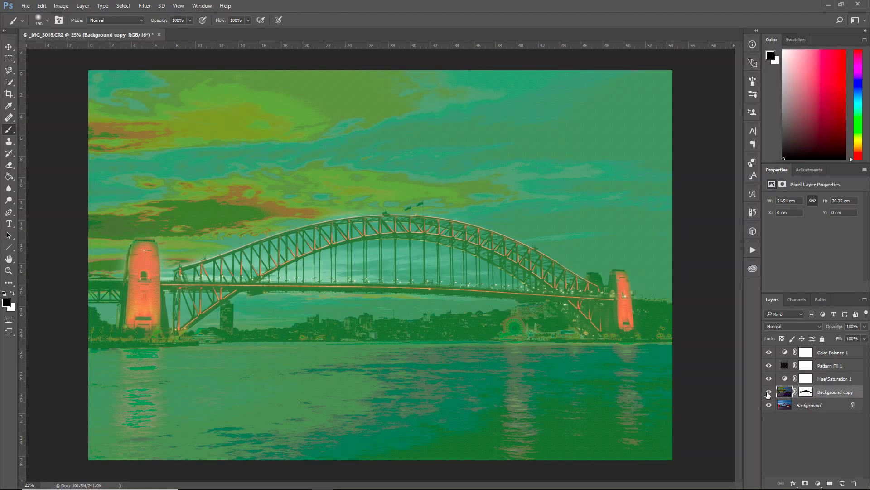
- Undo the opacity change, add a vector mask to Background copy, and test 48% opacity
click(806, 392)
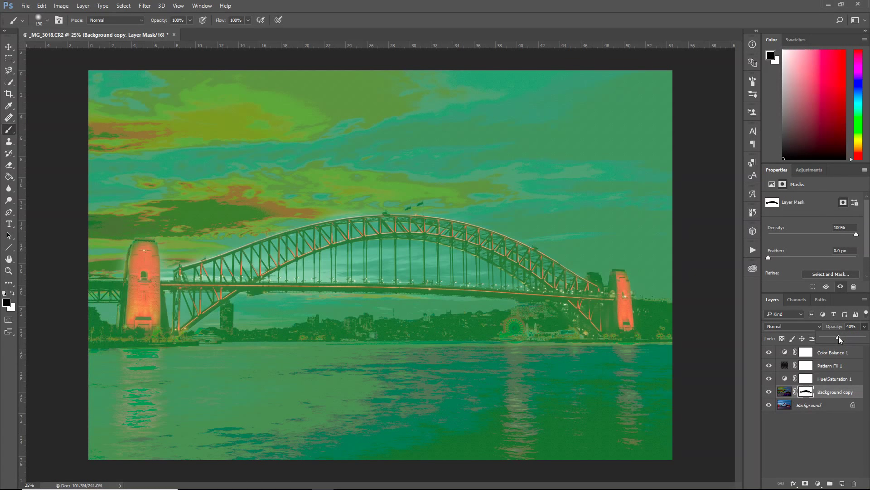
click(41, 6)
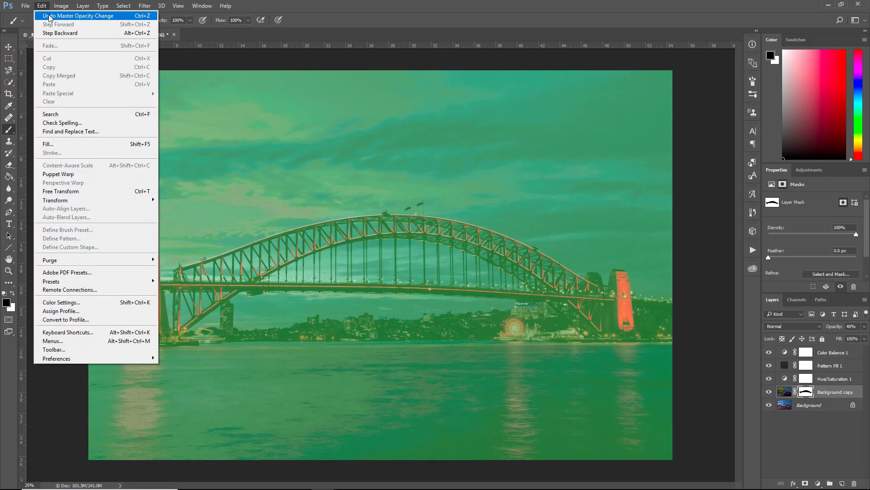
click(49, 17)
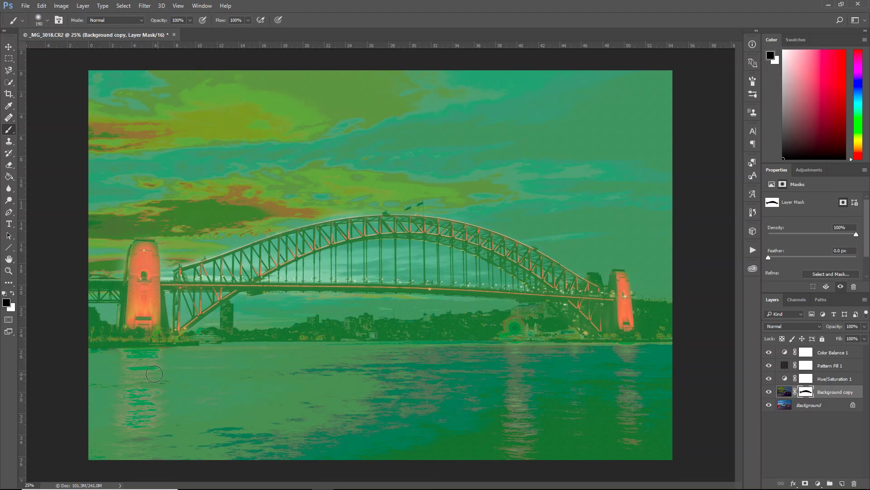
click(783, 393)
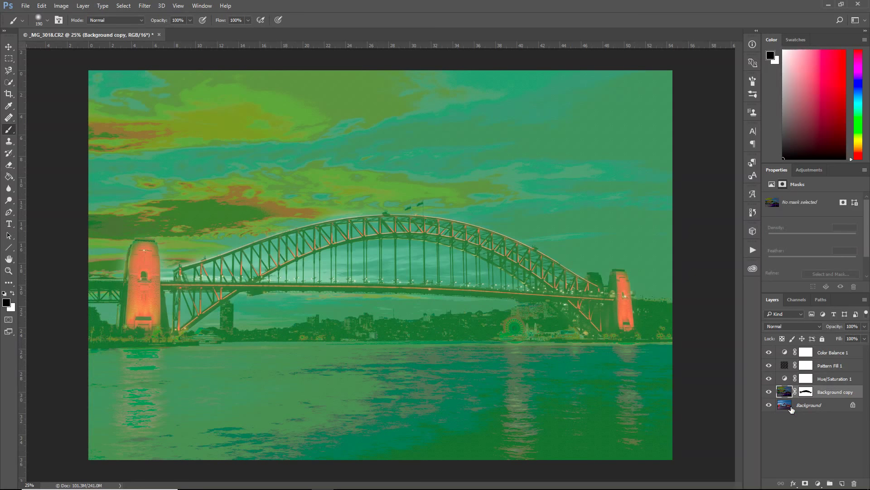
click(806, 482)
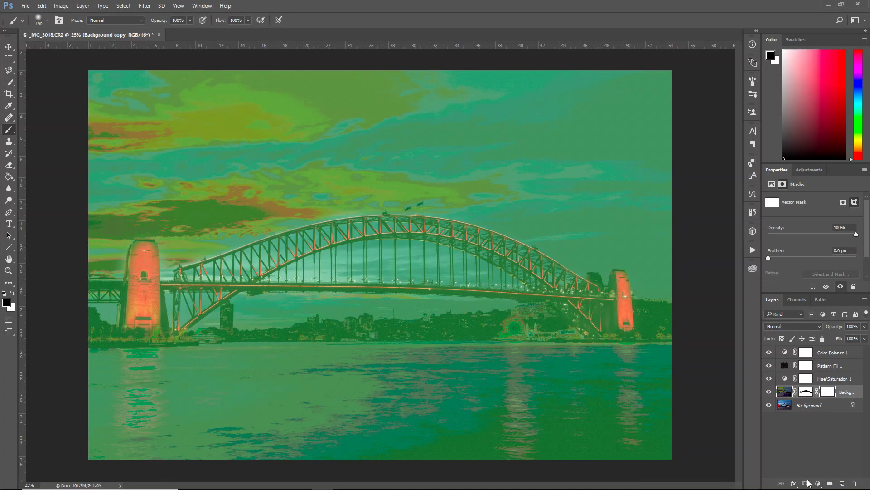
click(864, 327)
mouse_move(865, 336)
mouse_down()
mouse_move(842, 336)
mouse_move(869, 342)
mouse_up()
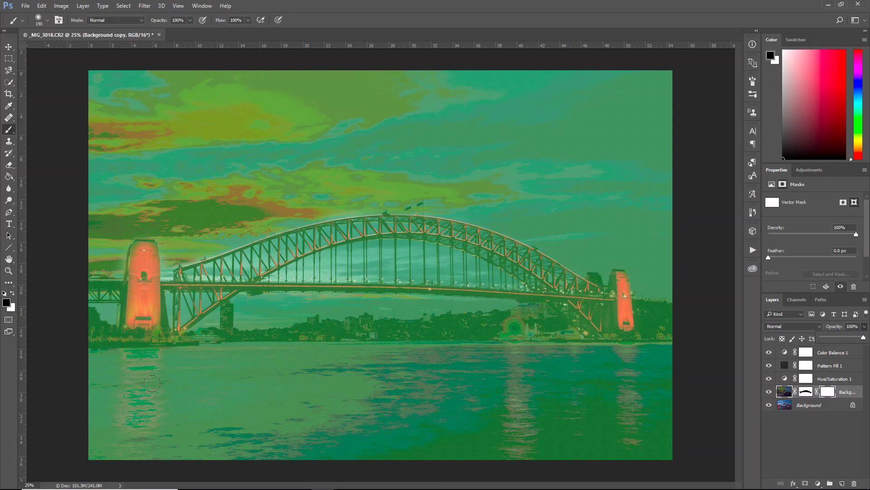
- Paint a dark stroke on the water, delete Background copy, and undo the deletion
drag(149, 363, 135, 438)
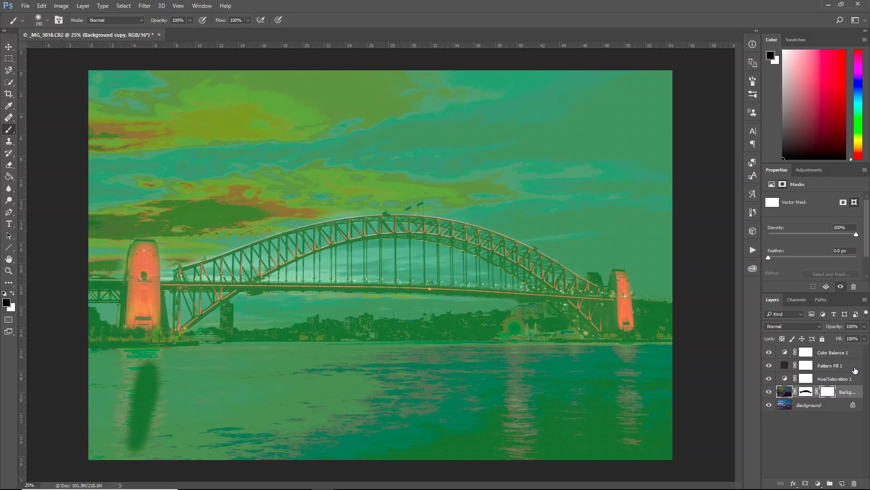
key(Delete)
click(41, 5)
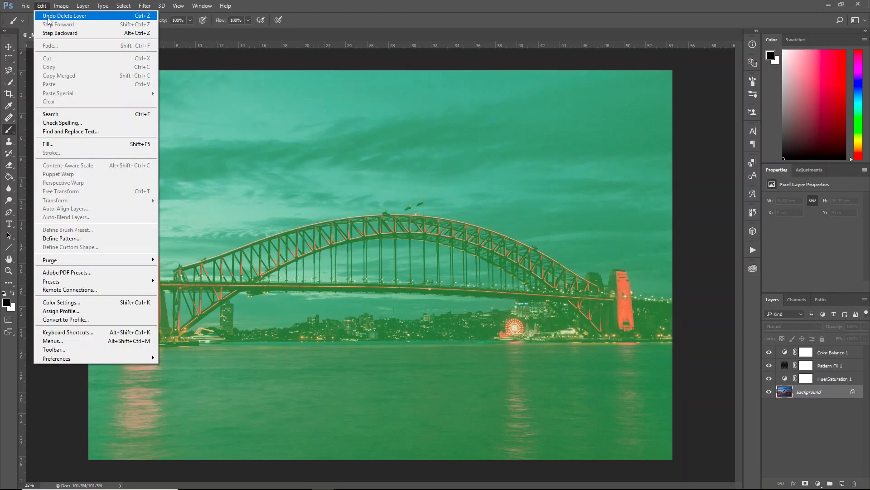
- Revert to the last Brush Tool state in History, dropping the vector mask and streak
click(202, 5)
click(218, 171)
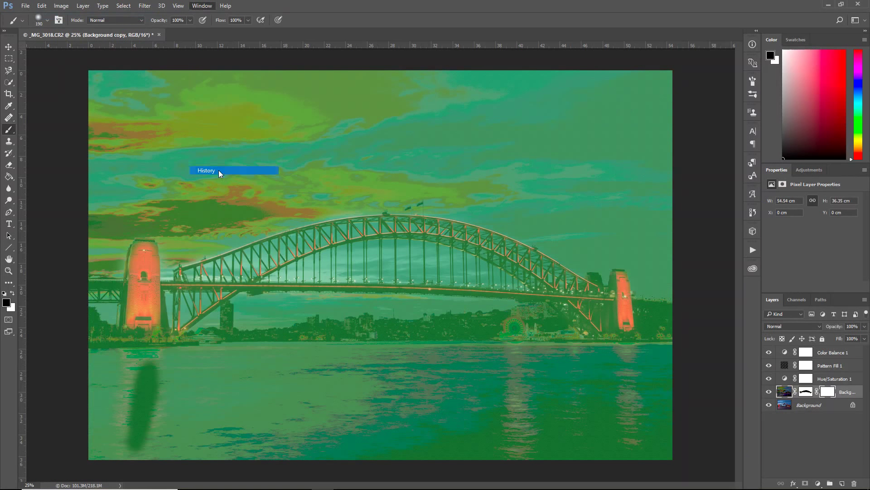
click(715, 229)
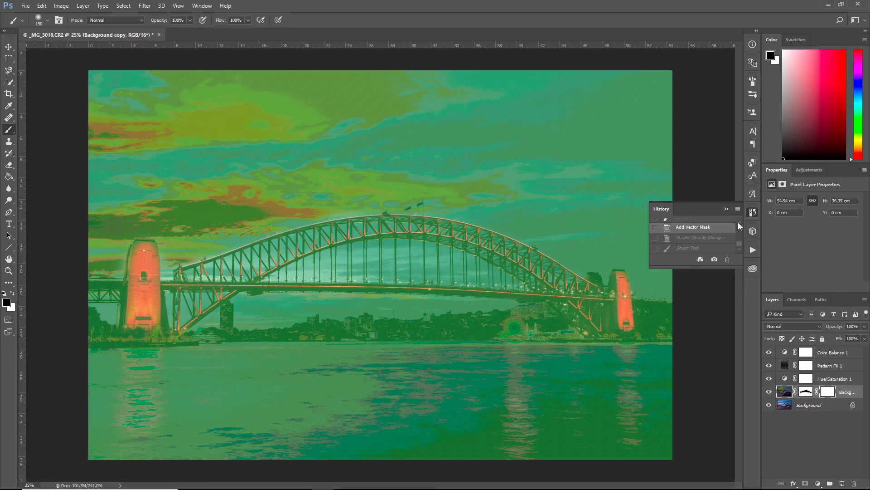
click(739, 222)
click(719, 230)
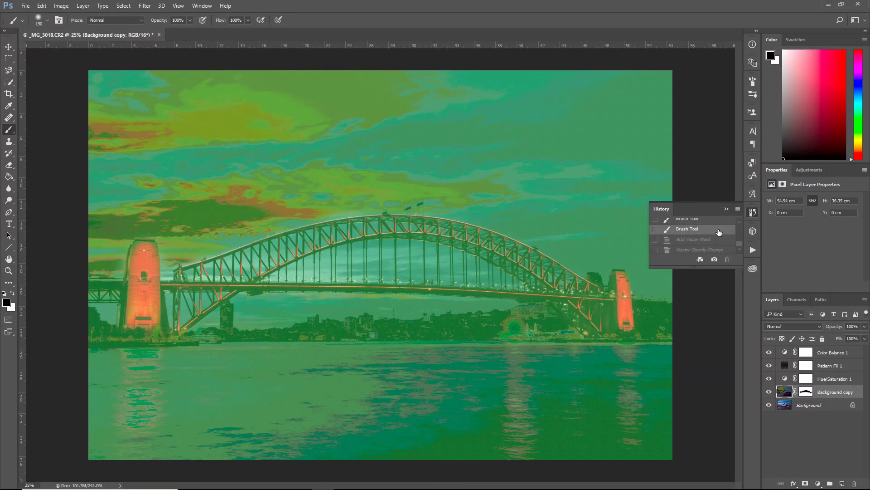
click(727, 209)
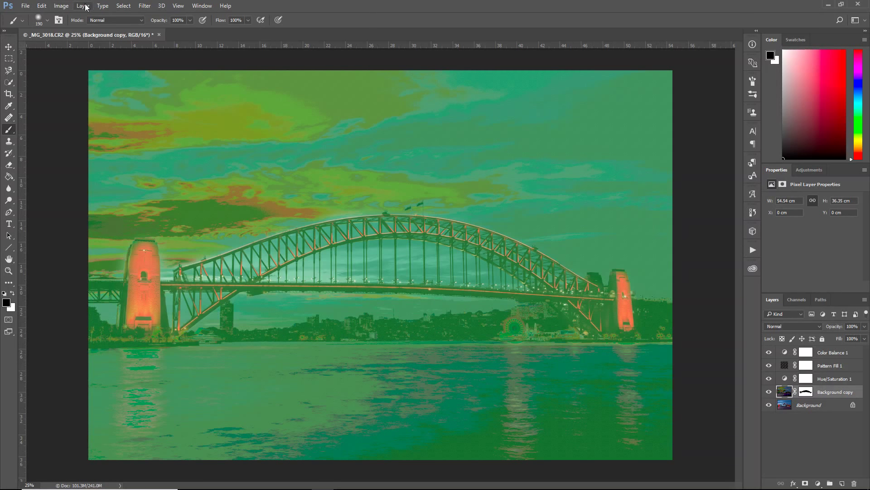
- Apply Image > Adjustments > Desaturate to Background copy and then to Background
click(61, 6)
mouse_move(75, 29)
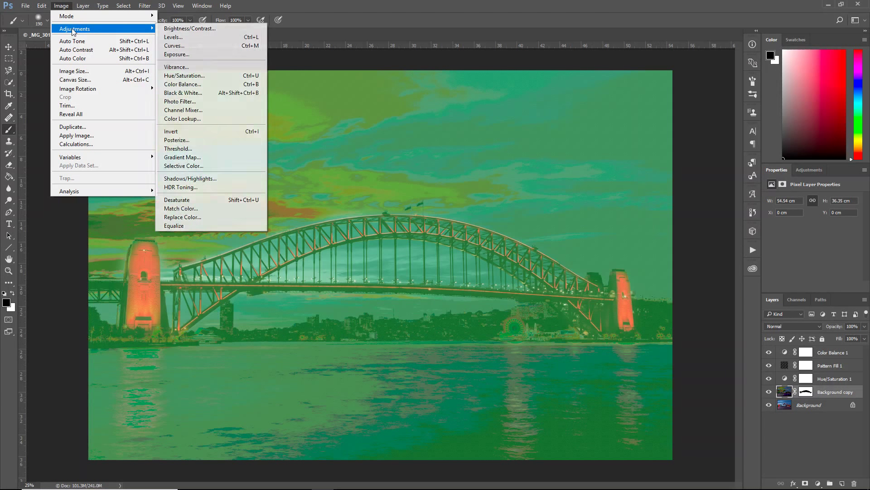
click(177, 200)
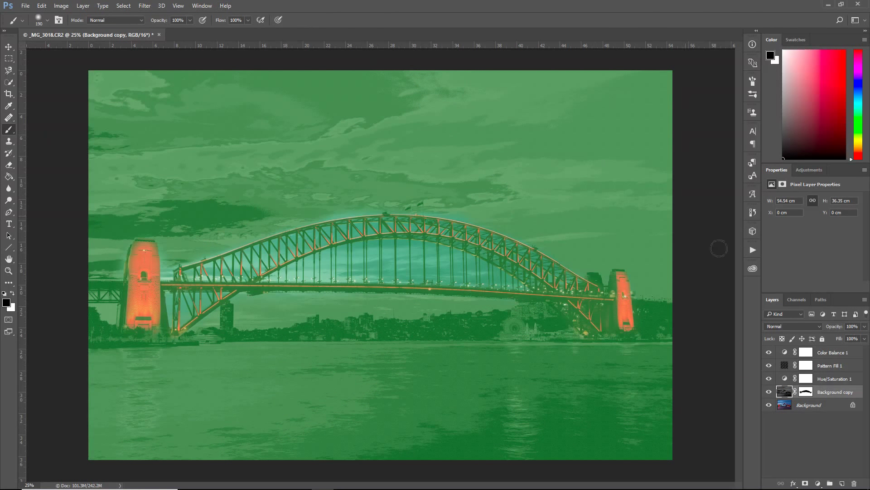
click(786, 407)
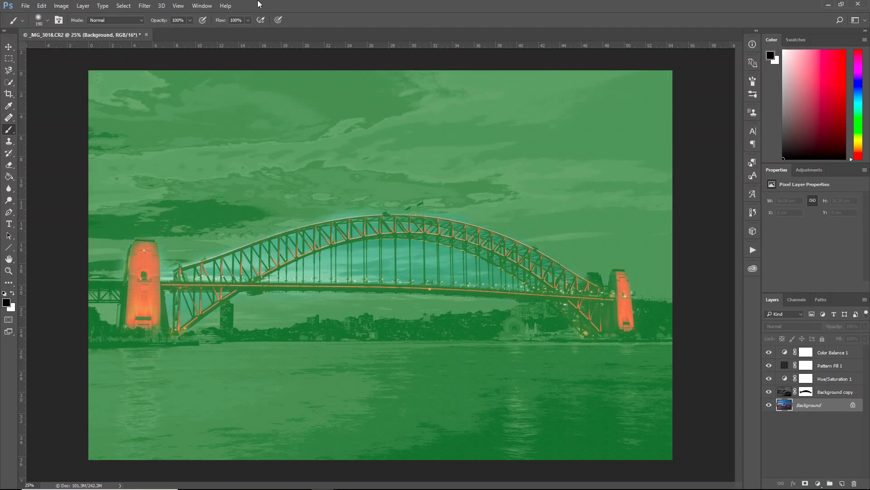
click(61, 5)
mouse_move(74, 28)
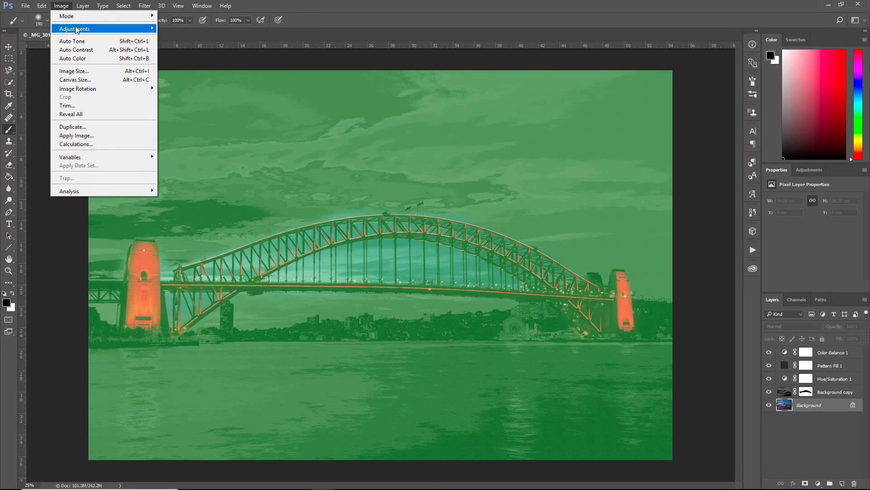
click(177, 200)
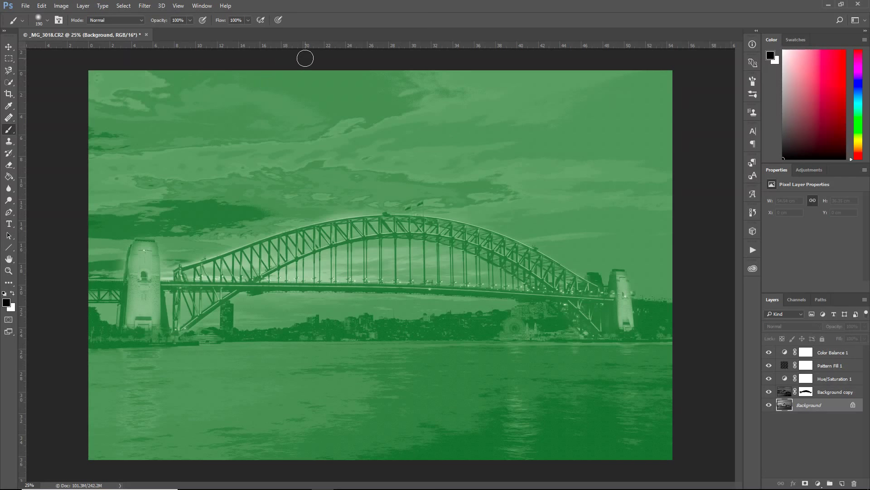
- Add Levels 1 above Hue/Saturation 1, raising the black point and pulling white input to 152
click(55, 8)
mouse_move(75, 28)
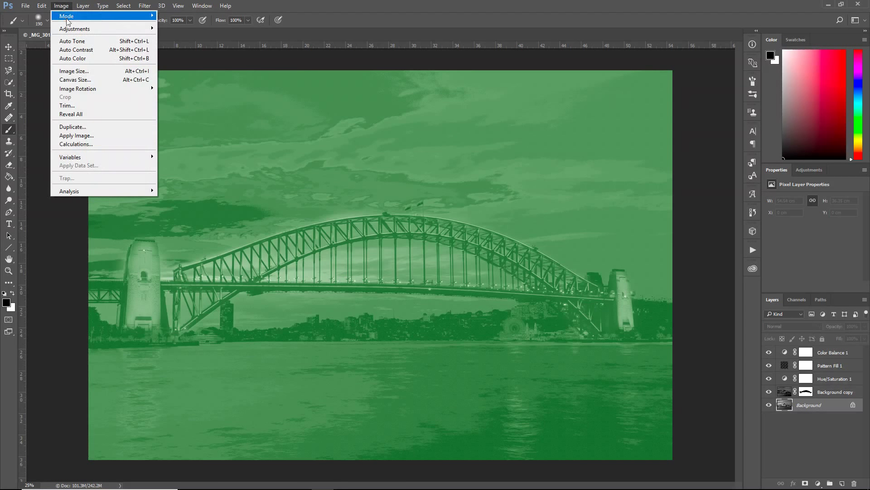
click(525, 4)
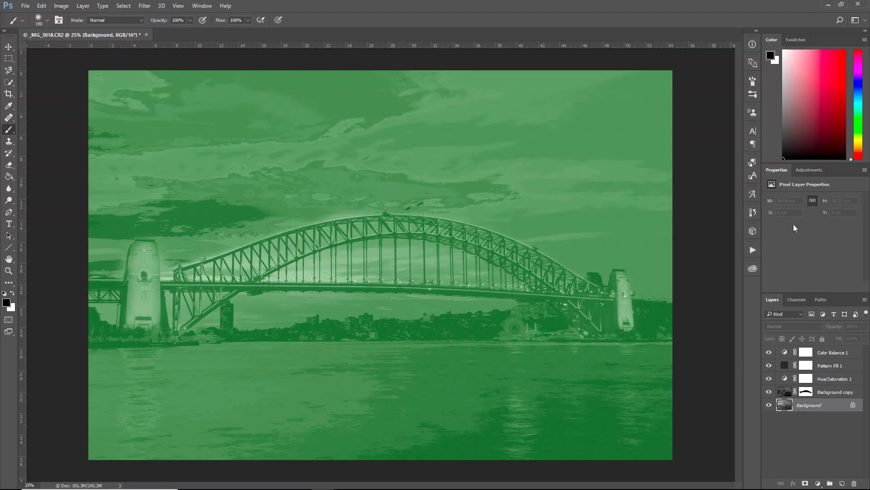
click(819, 483)
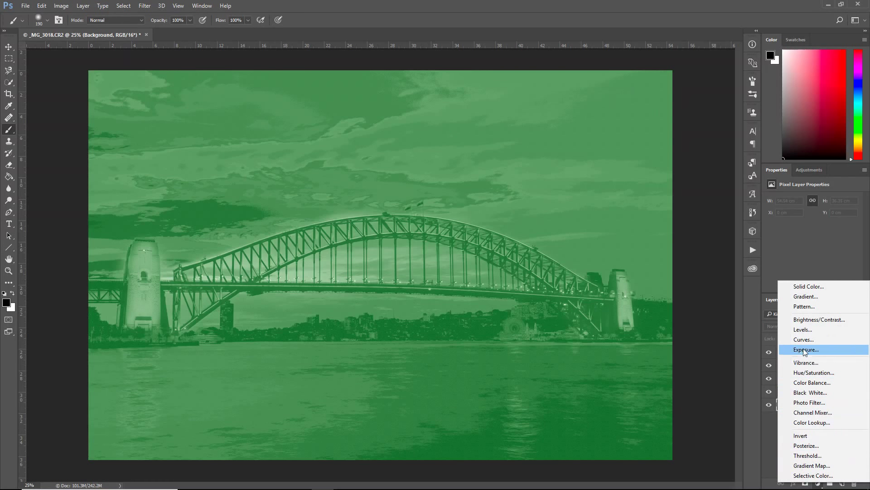
click(804, 333)
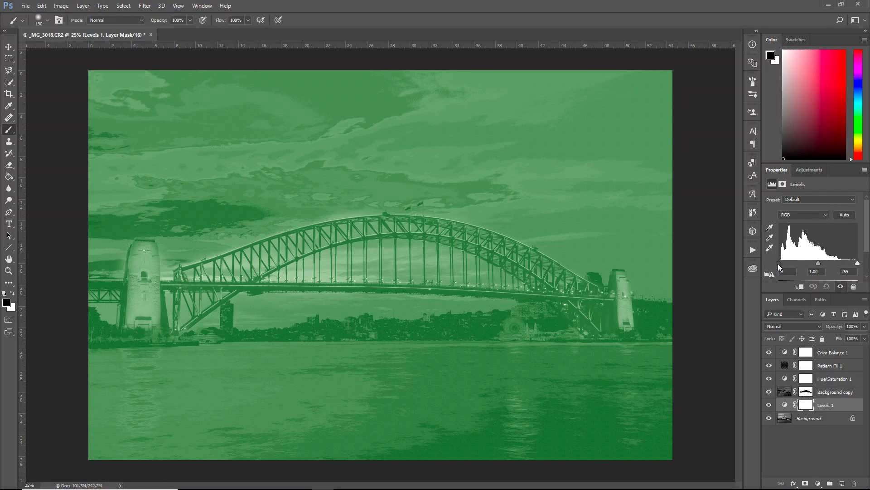
mouse_move(779, 264)
mouse_down()
mouse_move(792, 264)
mouse_move(782, 263)
mouse_up()
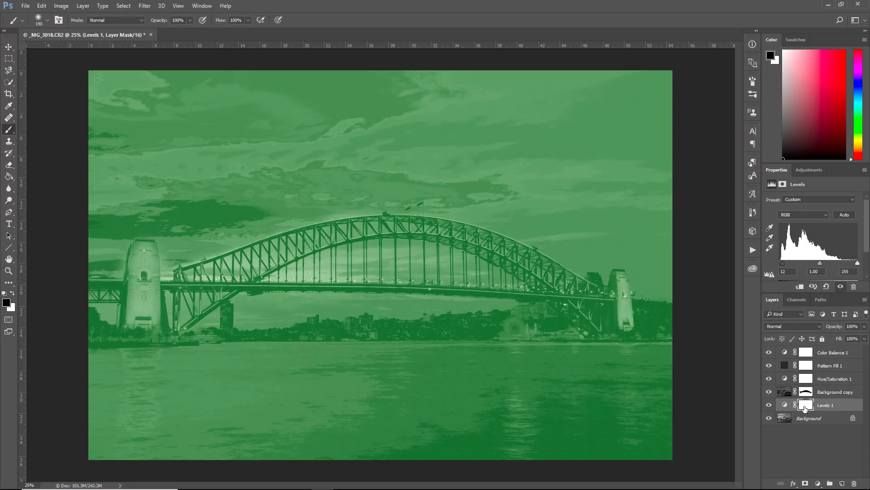
drag(788, 401, 799, 375)
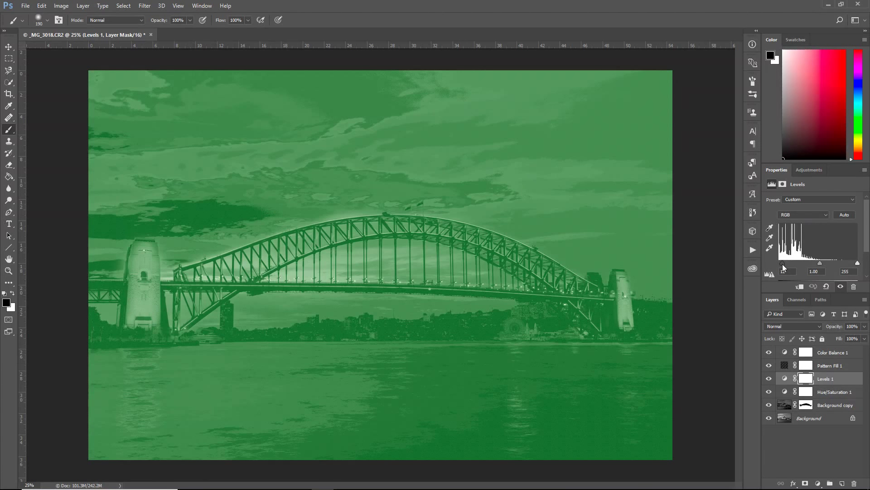
drag(776, 266, 783, 268)
mouse_move(858, 263)
mouse_down()
mouse_move(815, 265)
mouse_move(822, 265)
mouse_up()
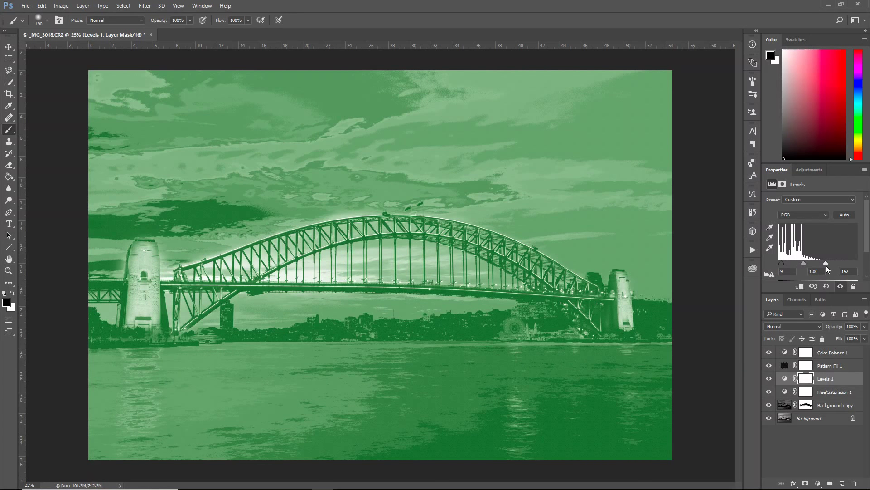
drag(804, 263, 807, 262)
- Paint white on the Background copy mask, then revert that stroke through History
click(806, 405)
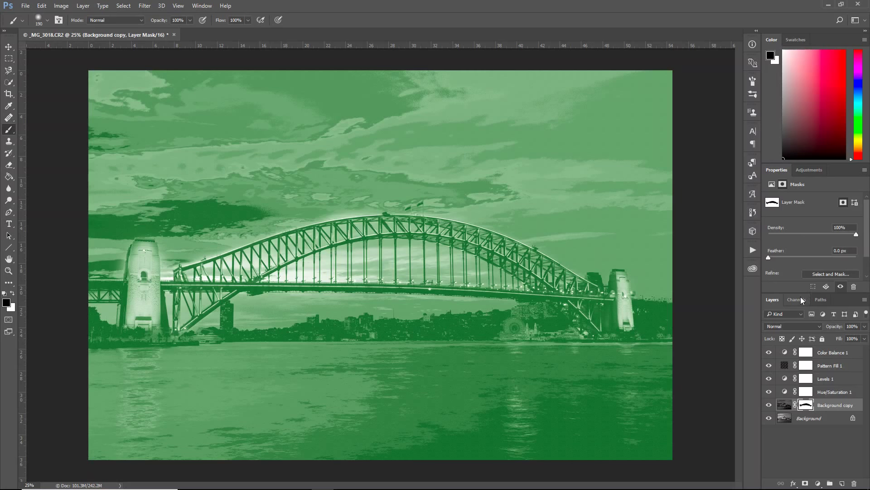
click(13, 294)
mouse_move(294, 269)
mouse_down()
mouse_move(373, 250)
mouse_move(355, 233)
mouse_move(363, 215)
mouse_move(508, 218)
mouse_move(487, 220)
mouse_up()
click(202, 6)
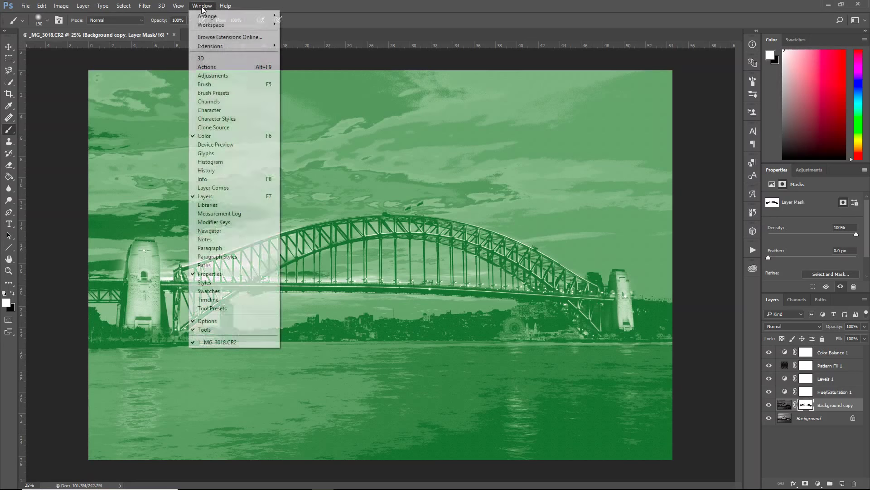
click(213, 171)
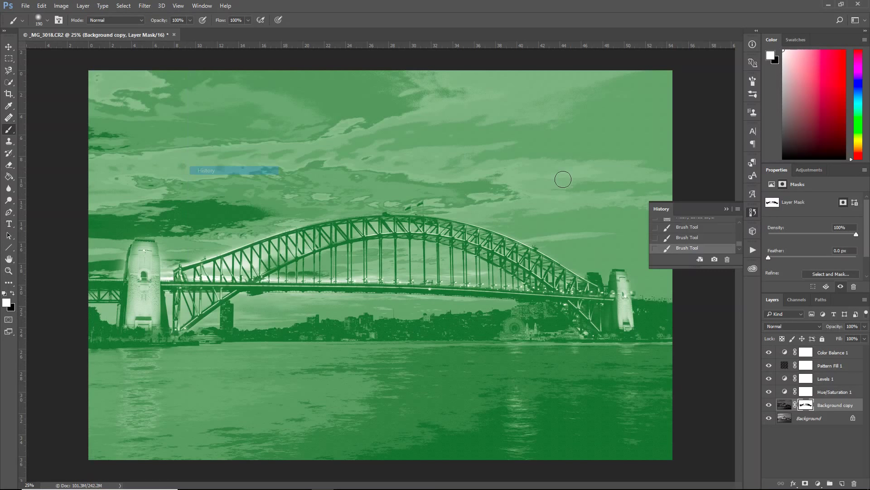
click(701, 227)
click(727, 208)
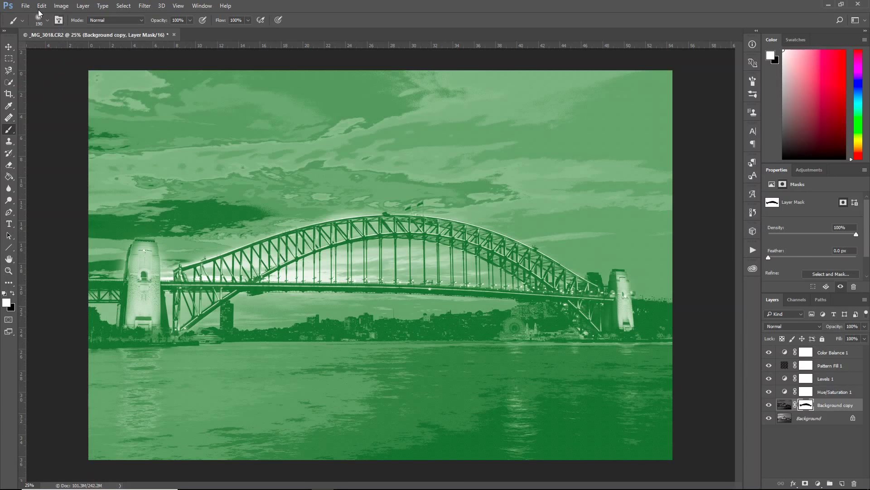
- Lower brush opacity to 54% and softly repaint the bridge arch on the mask
click(190, 21)
mouse_move(394, 275)
mouse_down()
mouse_move(377, 257)
mouse_move(458, 261)
mouse_move(290, 271)
mouse_move(404, 273)
mouse_move(454, 268)
mouse_move(251, 262)
mouse_move(208, 274)
mouse_move(291, 276)
mouse_up()
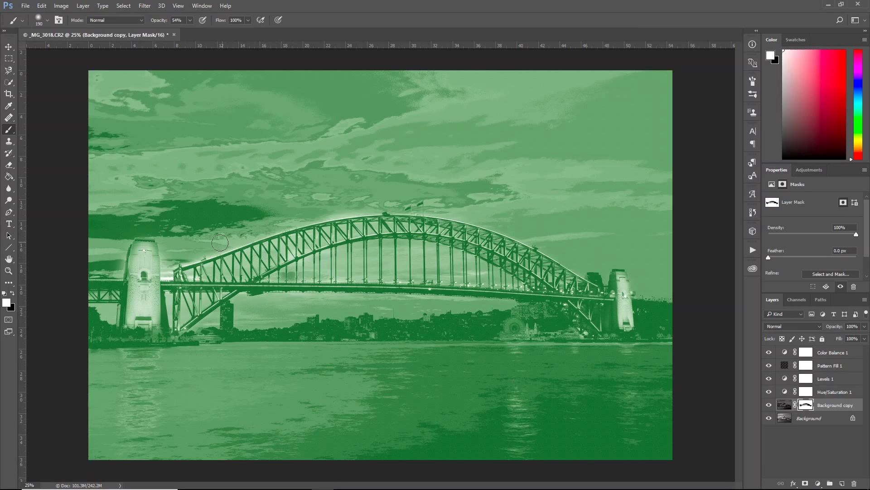
mouse_move(220, 243)
mouse_down()
mouse_move(213, 251)
mouse_move(363, 206)
mouse_move(185, 261)
mouse_move(146, 251)
mouse_up()
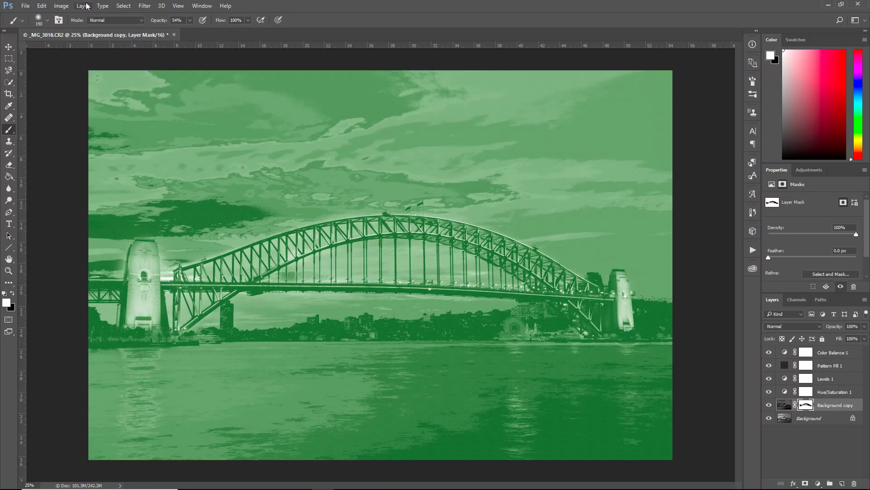
- Paint the left pylon top at 36% brush opacity, then revert to an earlier Brush Tool state
click(41, 6)
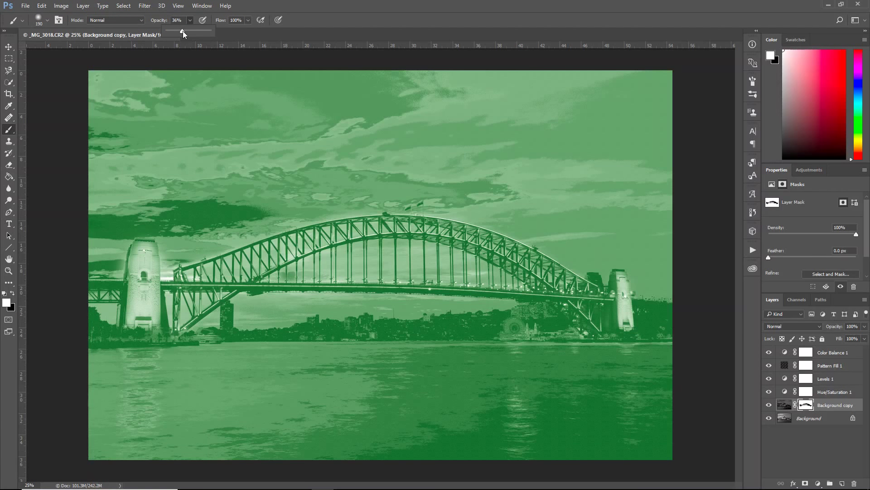
click(146, 252)
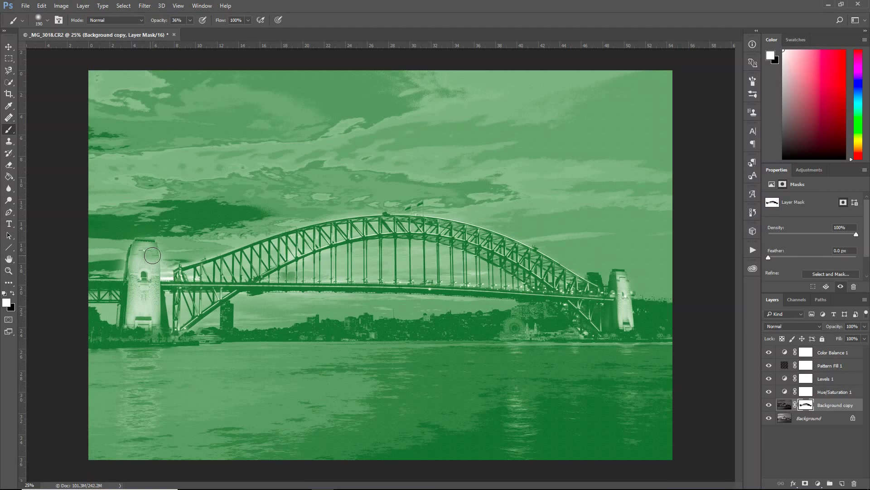
drag(153, 256, 144, 250)
click(202, 6)
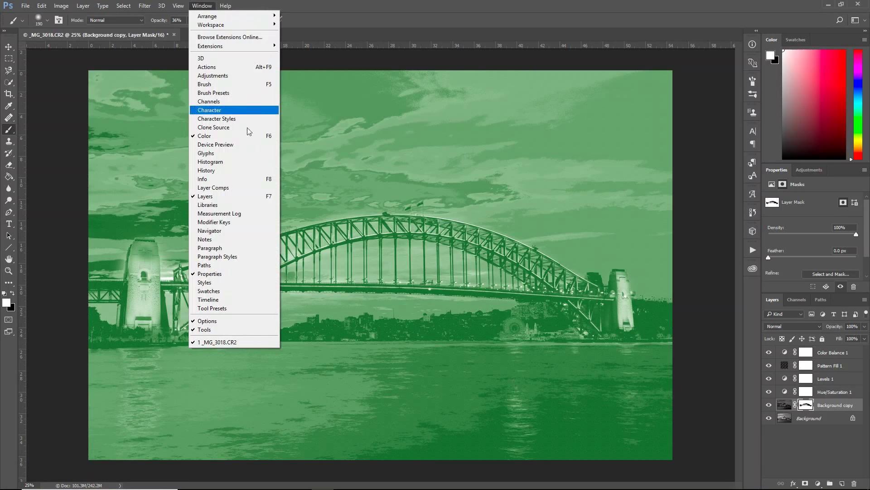
click(206, 170)
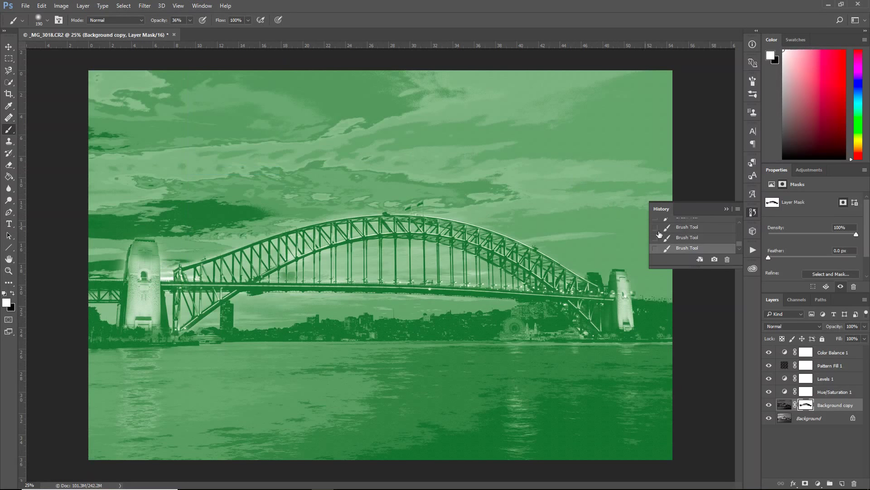
click(700, 220)
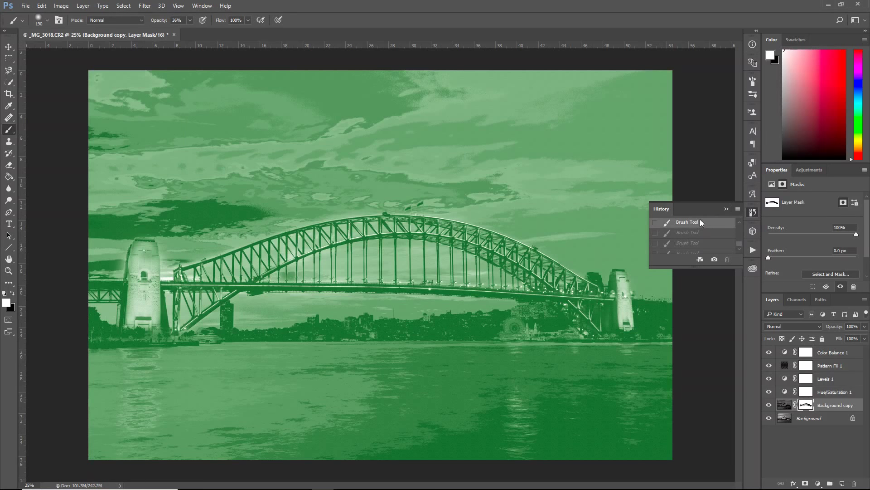
click(726, 208)
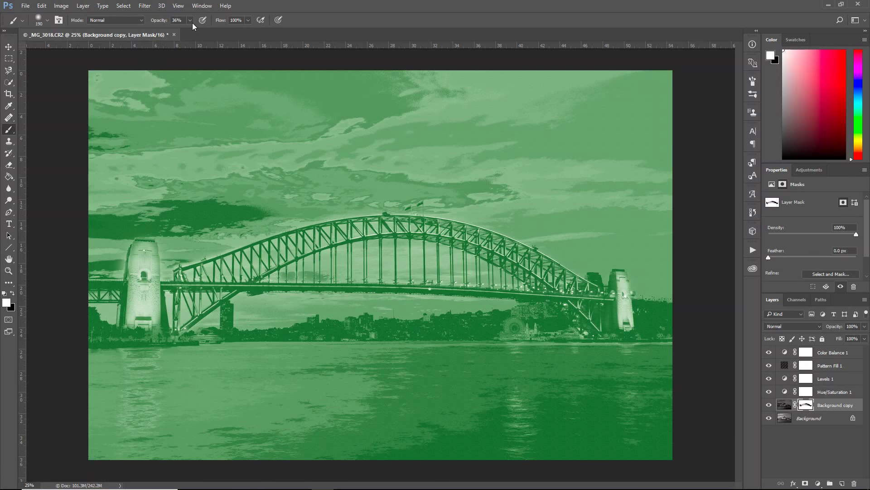
- Undo the two dark strokes on the left pylon and set brush opacity to 15%
mouse_move(143, 263)
mouse_down()
mouse_move(139, 297)
mouse_move(140, 258)
mouse_move(162, 315)
mouse_up()
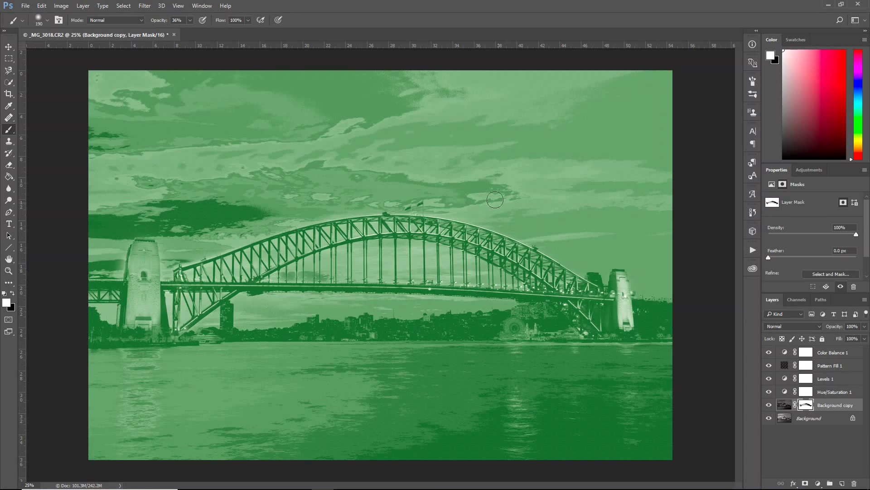
click(42, 5)
click(75, 15)
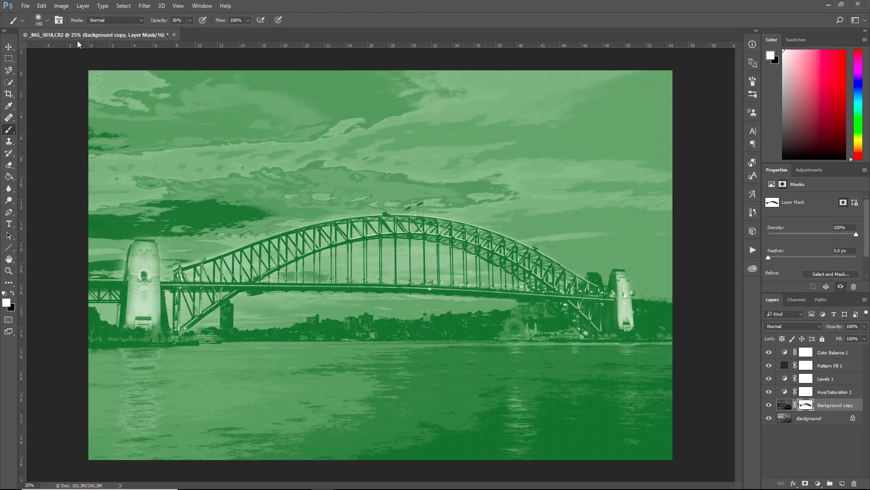
click(181, 31)
click(145, 5)
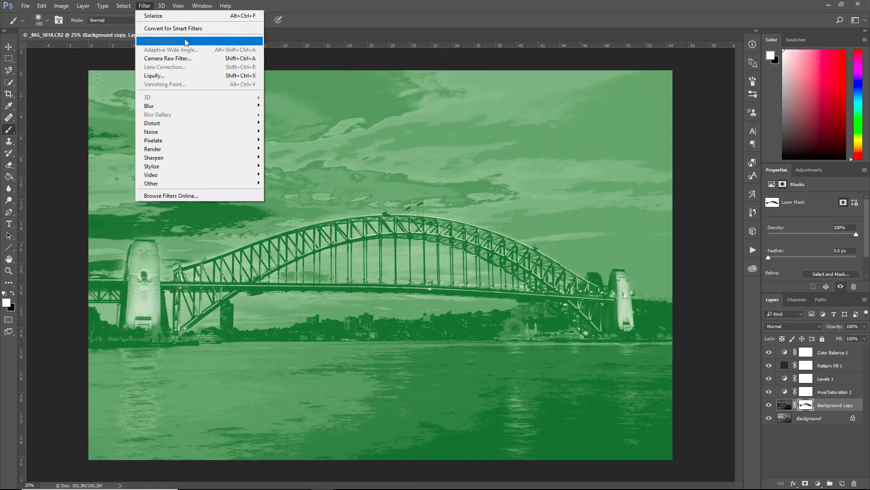
mouse_move(153, 124)
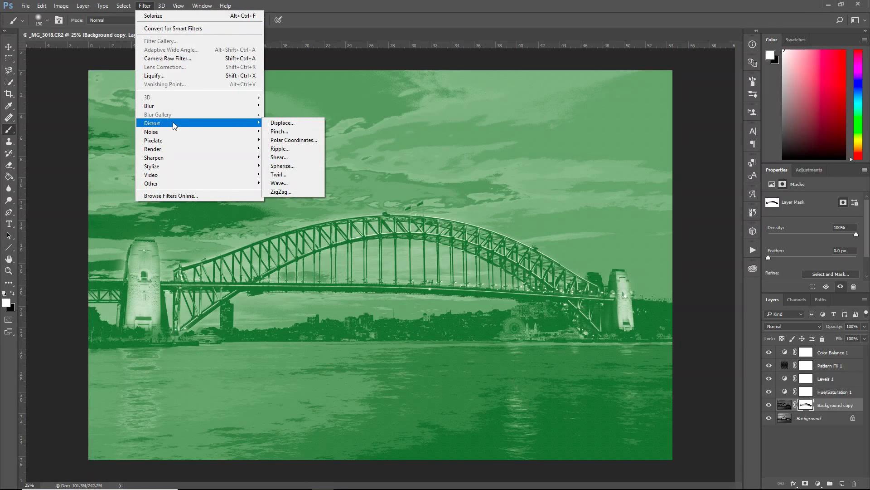
click(294, 157)
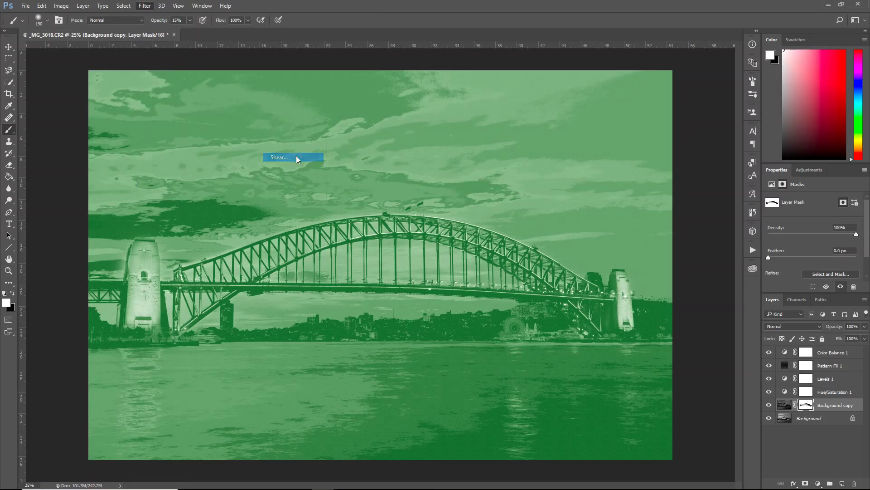
drag(396, 152, 564, 144)
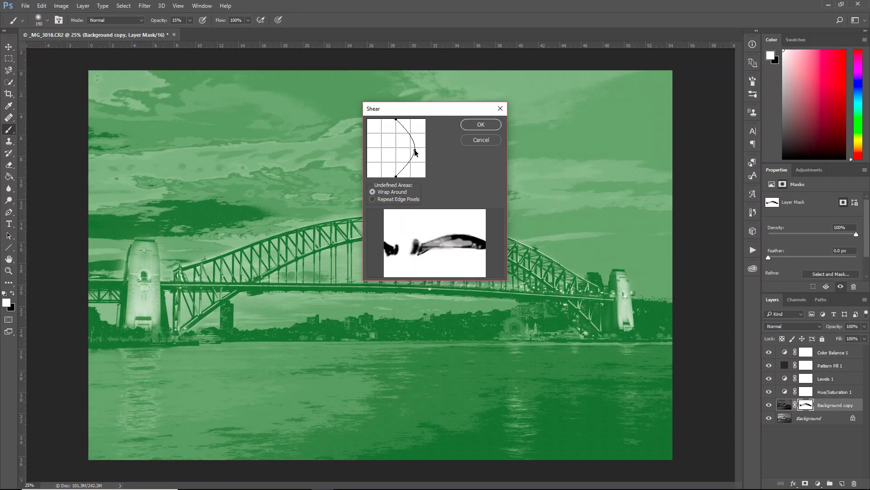
click(481, 125)
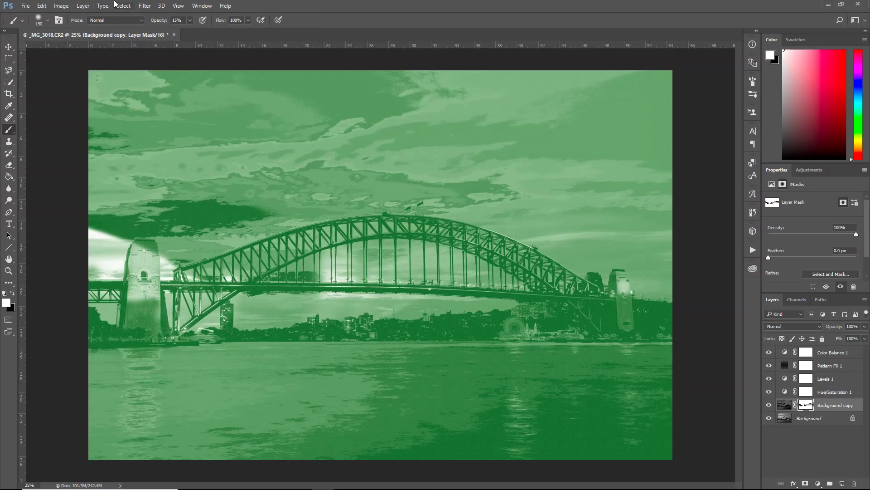
click(42, 5)
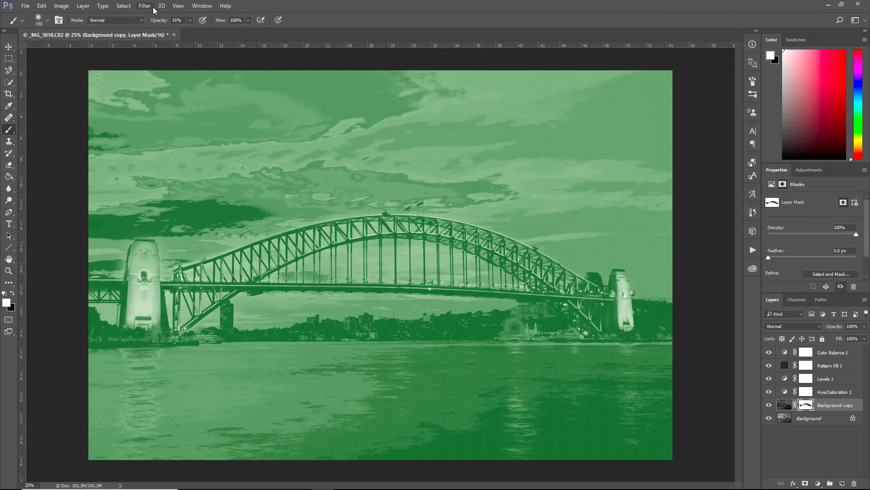
click(150, 6)
mouse_move(153, 124)
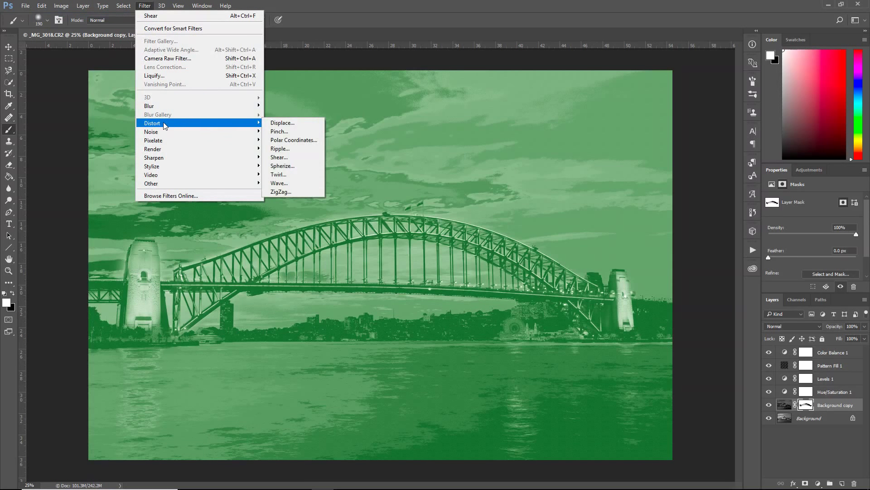
click(286, 182)
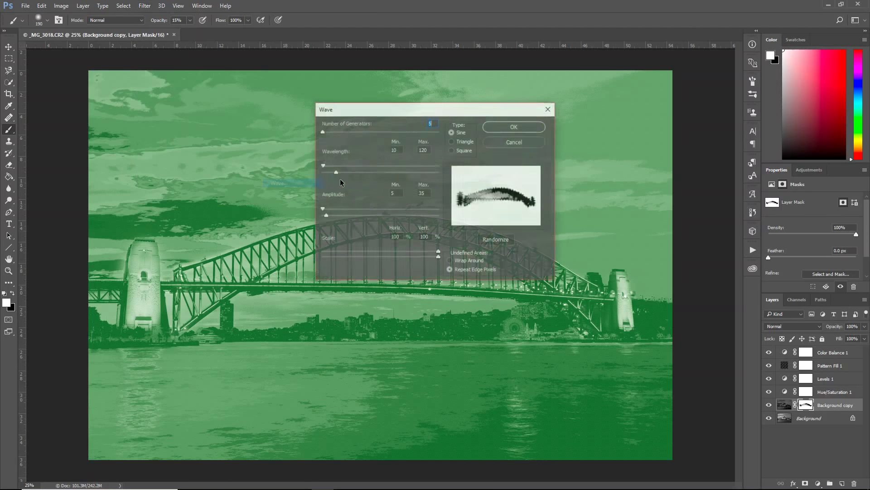
click(525, 127)
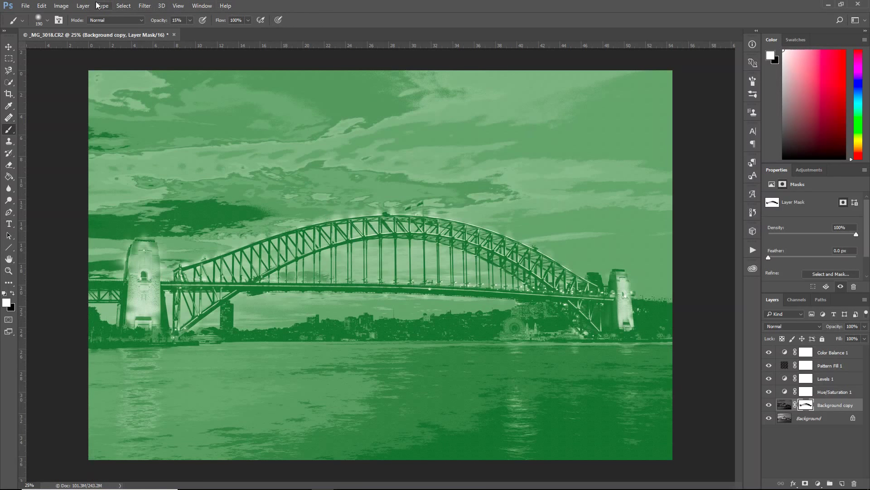
click(41, 6)
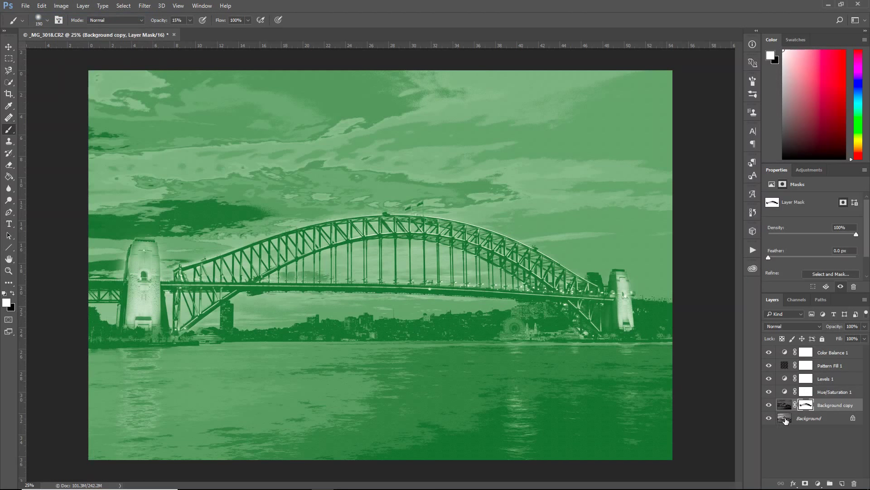
- Apply a shorter-wavelength Wave distortion to the Background layer, then undo it
click(786, 419)
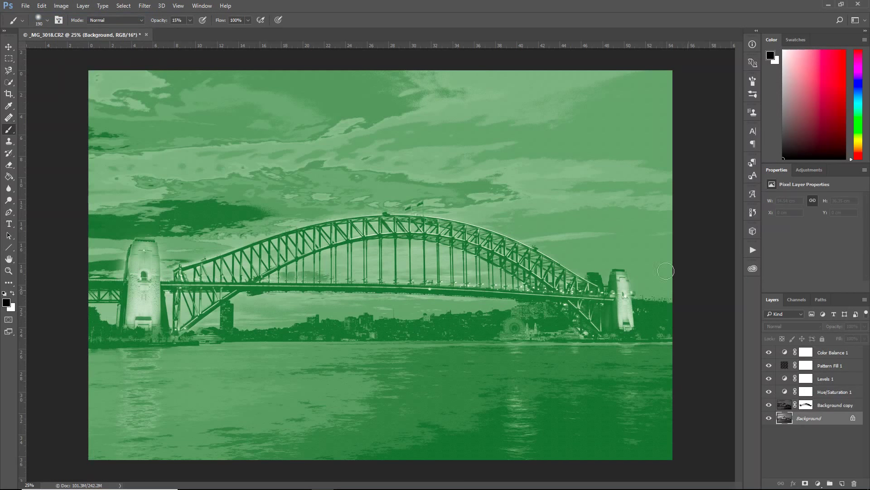
click(145, 6)
mouse_move(177, 123)
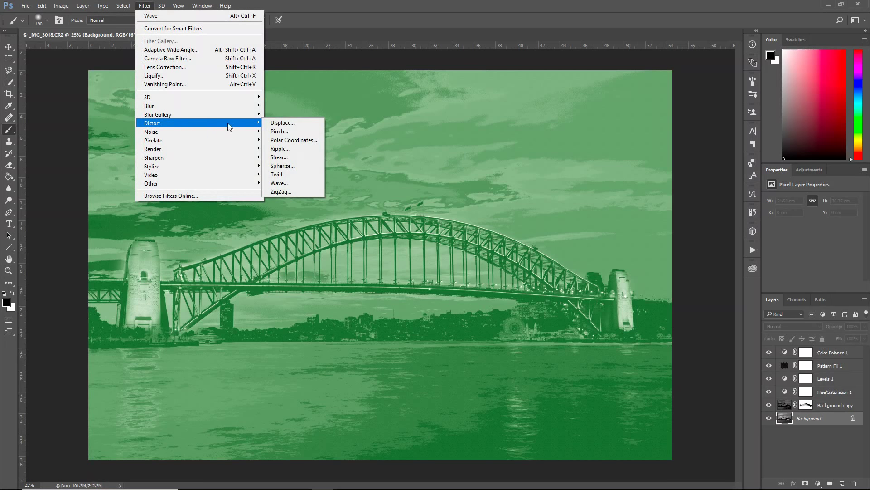
click(299, 182)
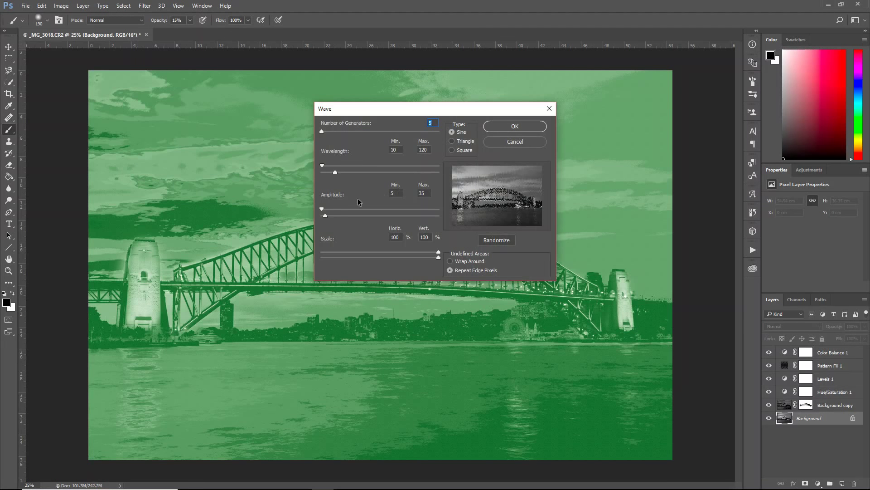
drag(336, 176, 325, 176)
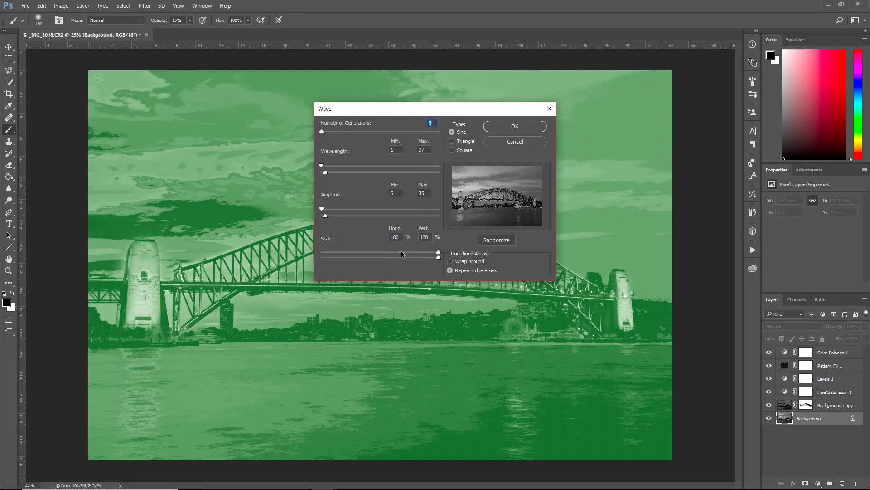
click(514, 128)
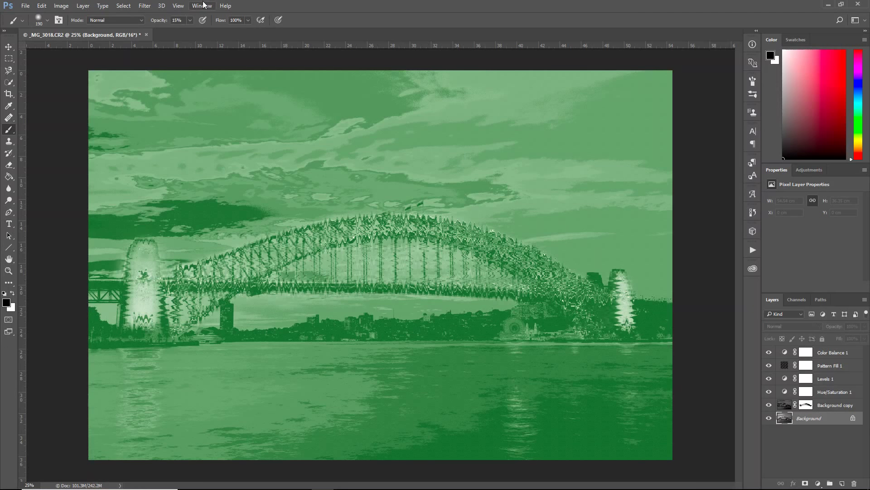
click(42, 5)
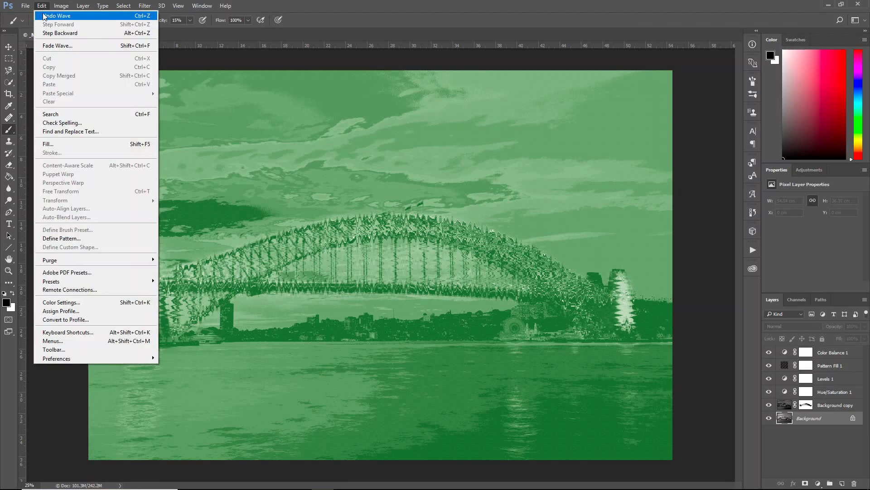
click(142, 6)
mouse_move(152, 123)
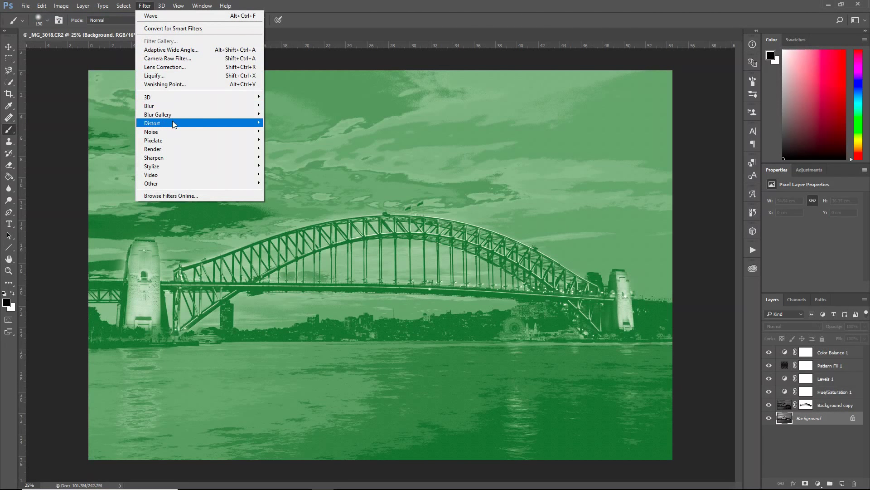
click(312, 192)
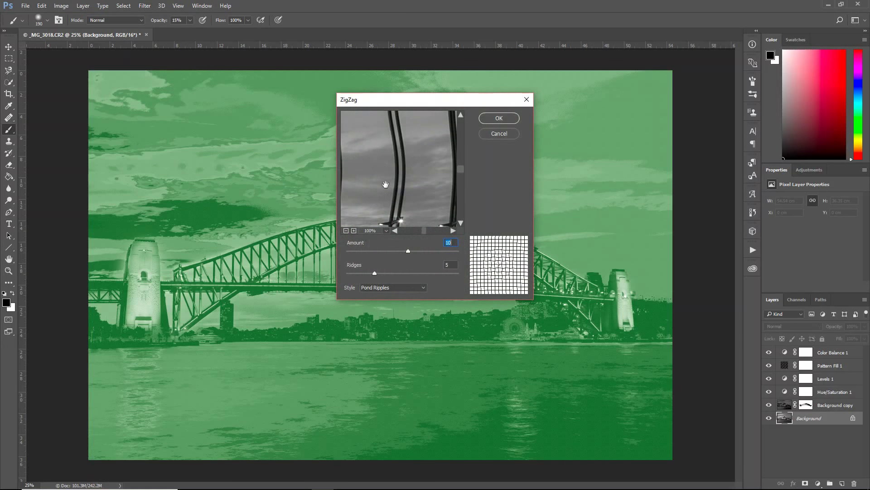
click(345, 230)
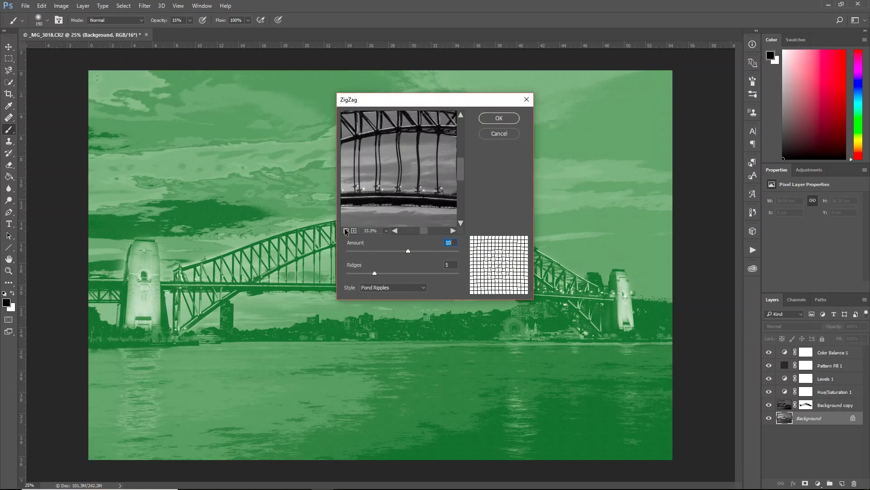
click(346, 230)
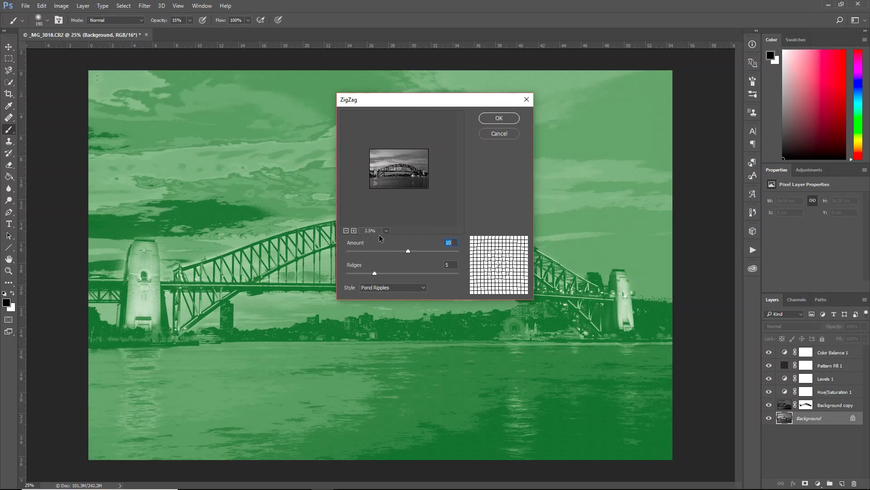
click(516, 118)
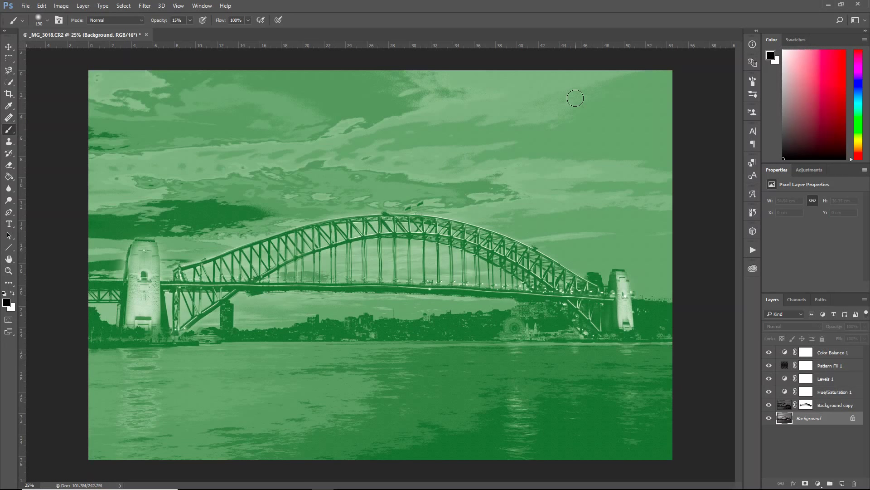
click(41, 5)
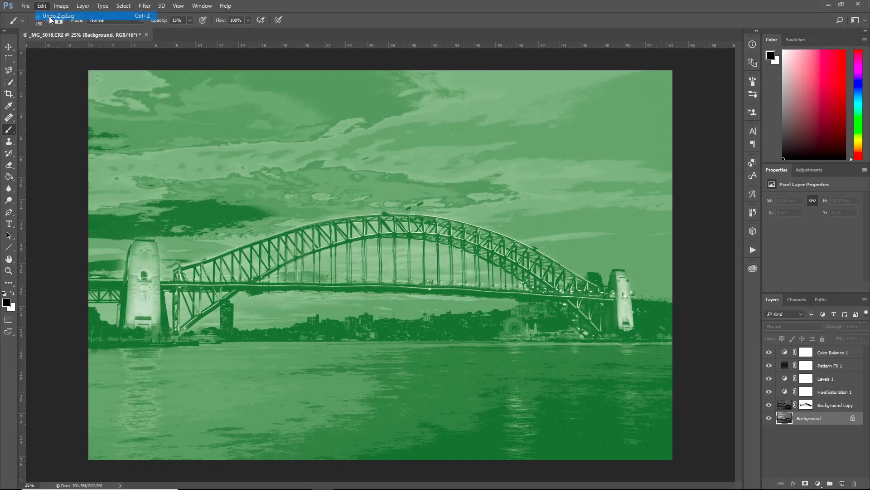
- Apply the Stylize > Solarize filter to the photo, then undo it
click(145, 6)
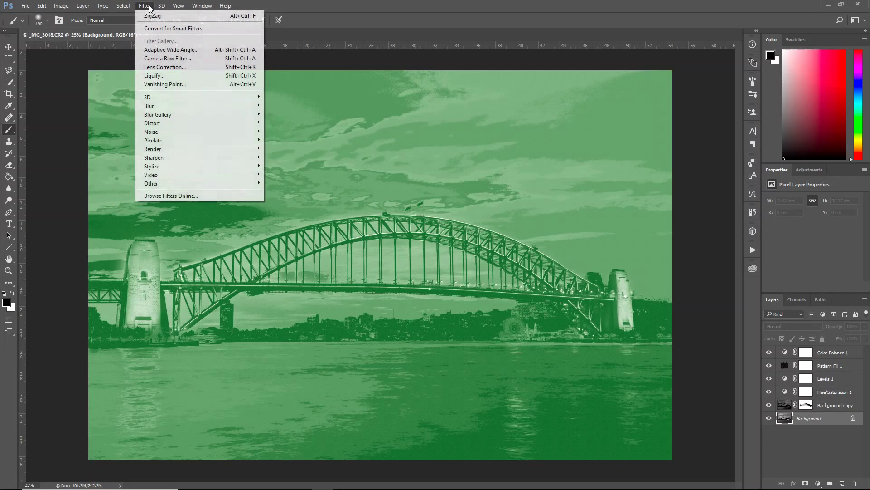
mouse_move(153, 166)
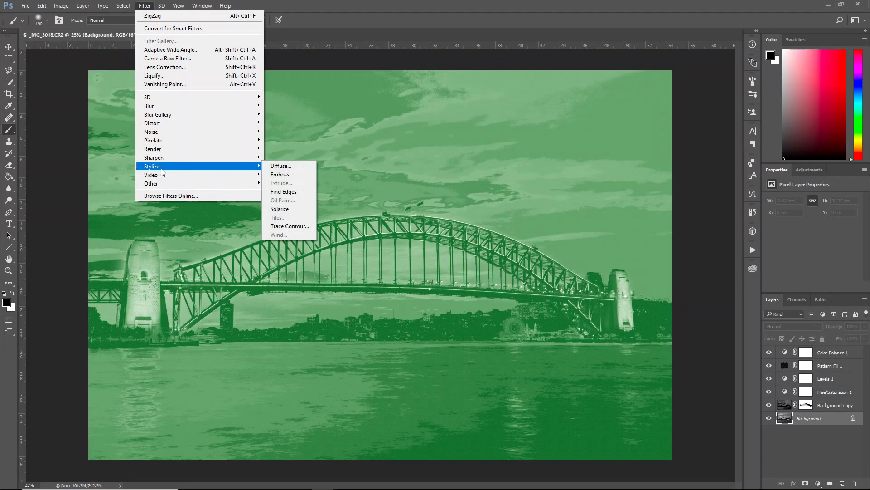
click(302, 214)
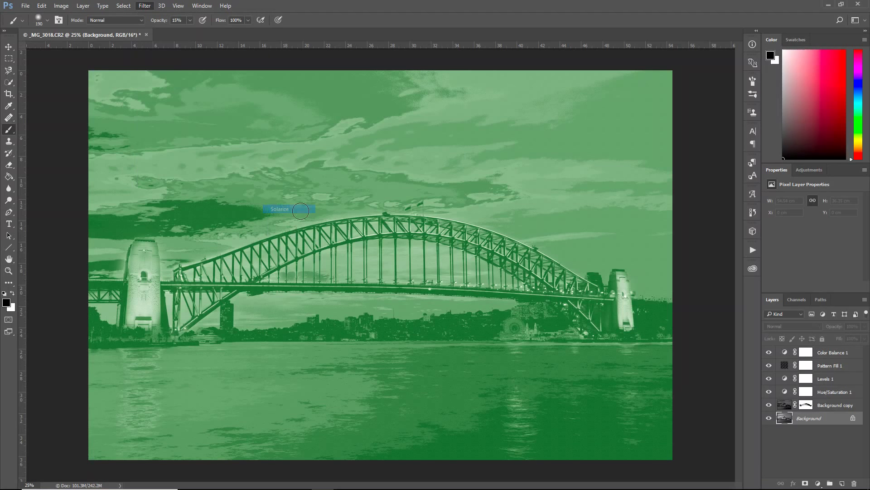
click(43, 7)
click(144, 6)
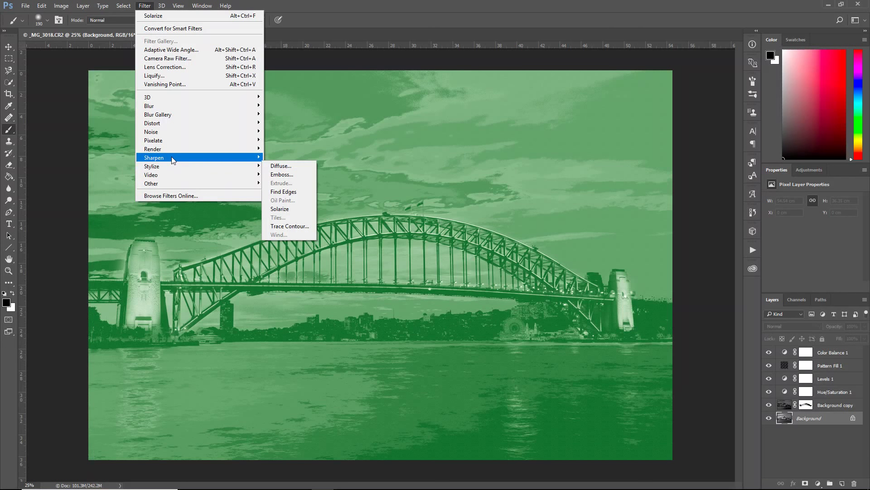
mouse_move(163, 149)
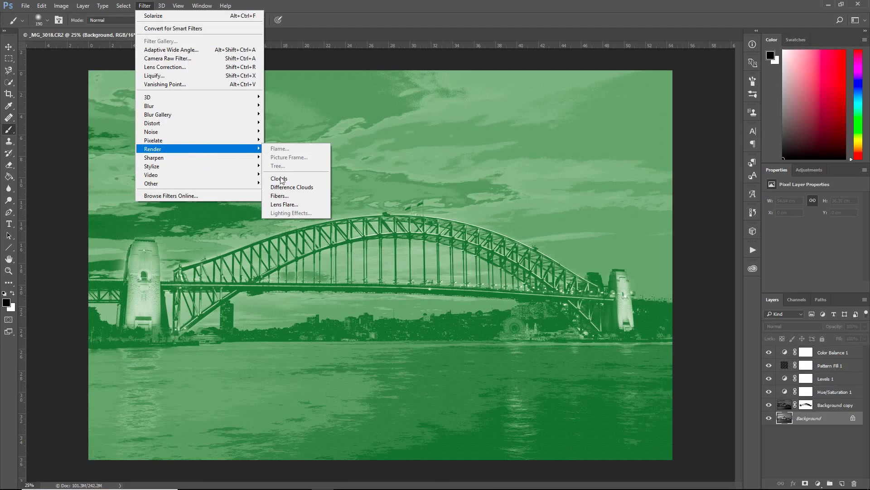
click(285, 204)
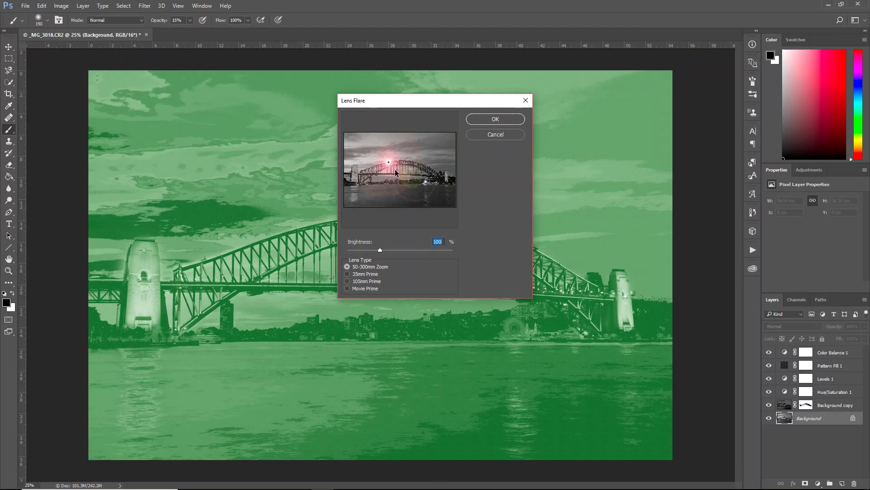
drag(389, 162, 347, 136)
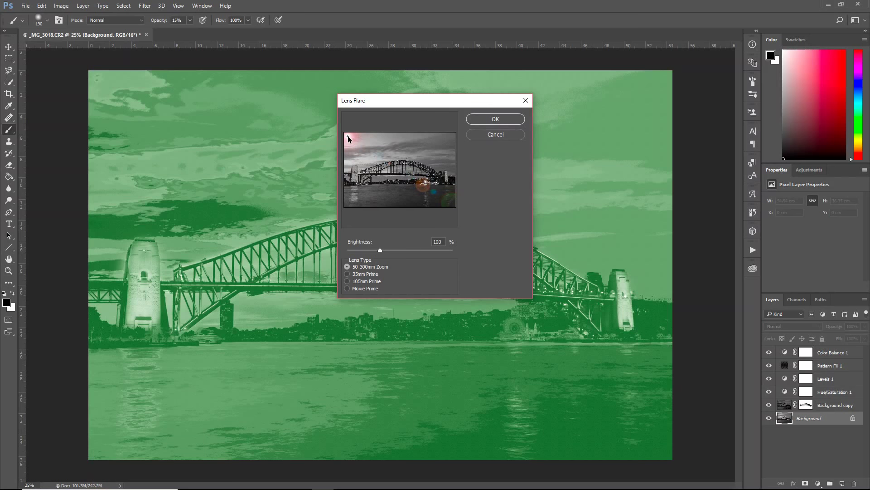
drag(381, 250, 401, 250)
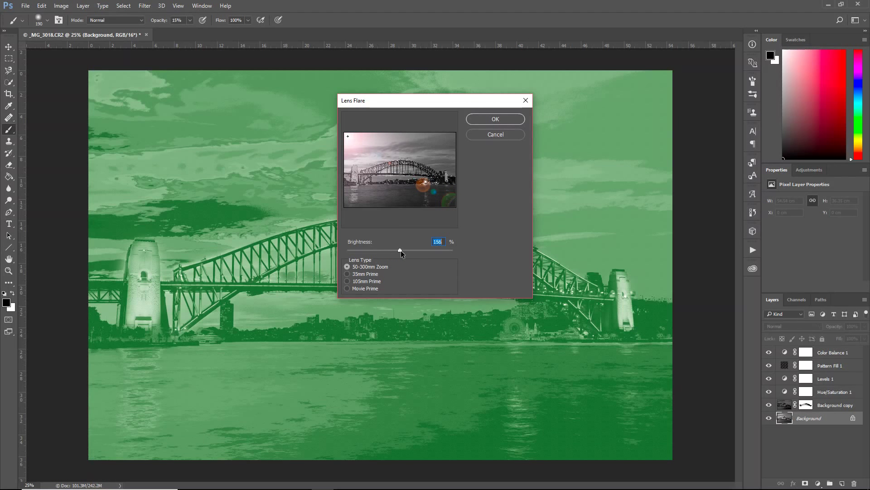
click(346, 273)
click(348, 281)
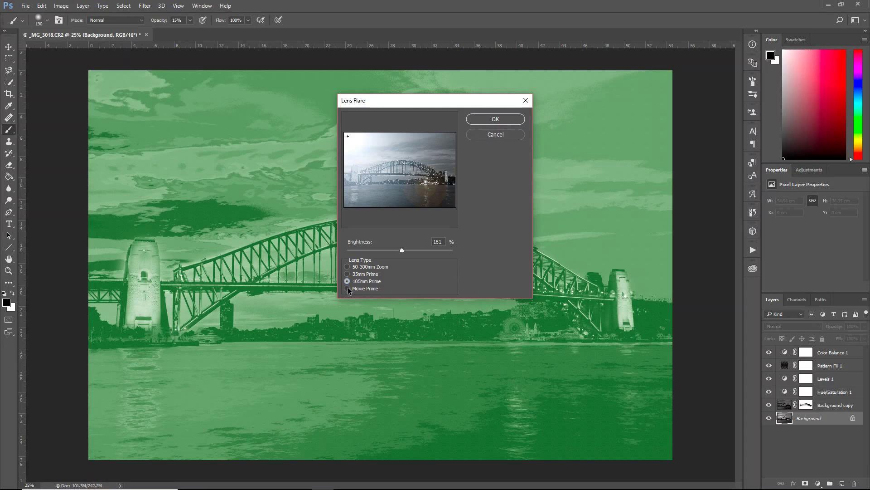
click(348, 289)
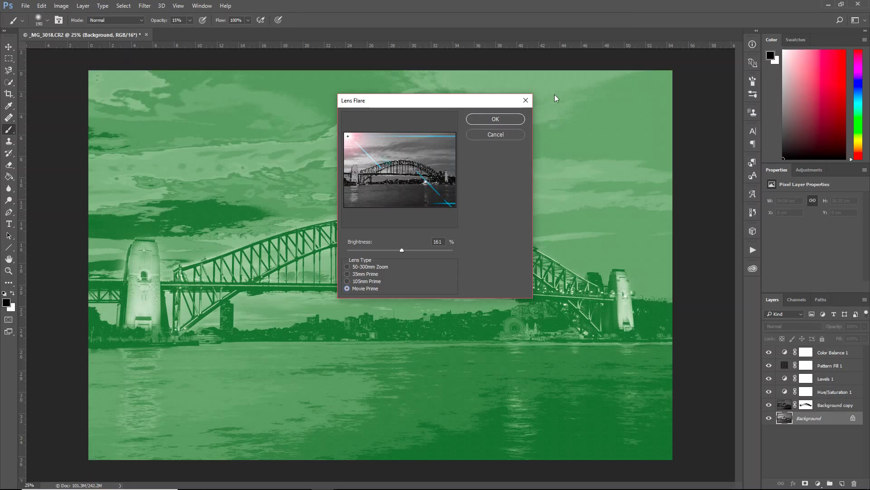
click(512, 120)
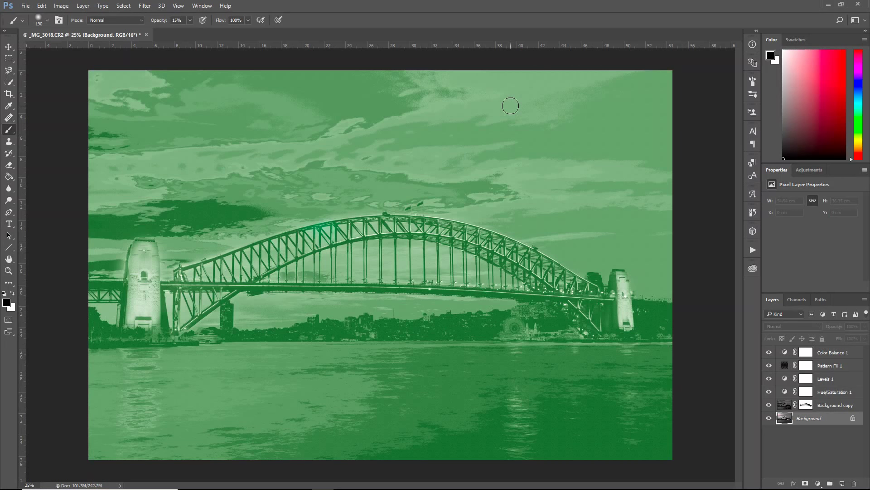
click(42, 5)
click(42, 15)
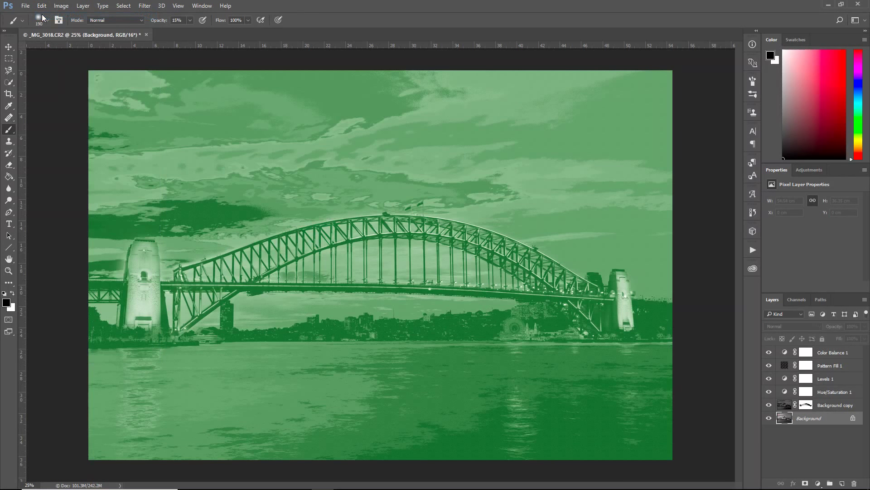
click(145, 5)
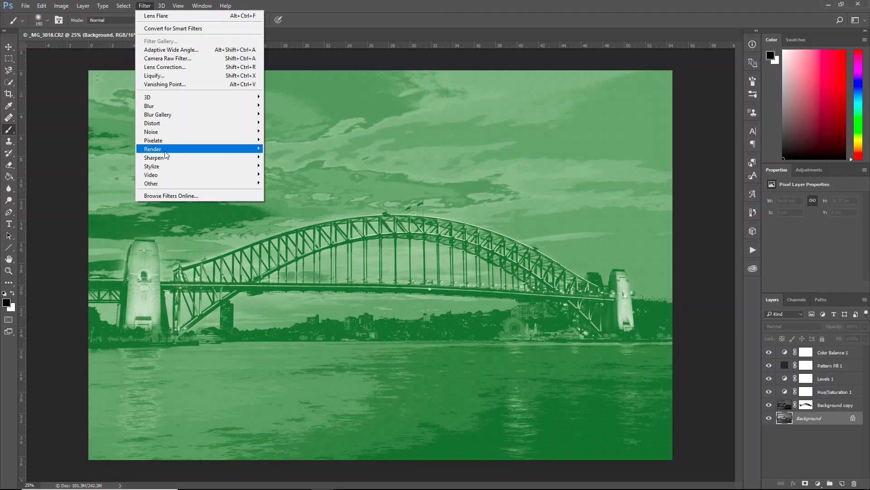
mouse_move(153, 149)
click(286, 205)
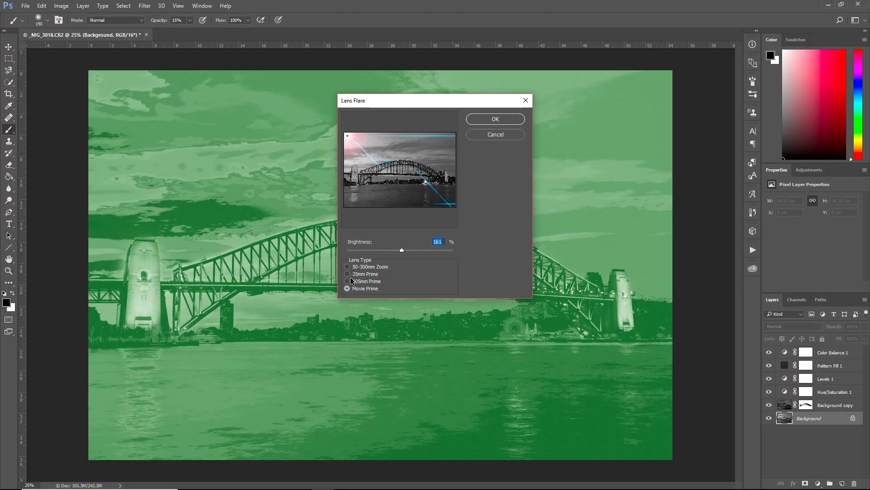
click(347, 274)
click(490, 119)
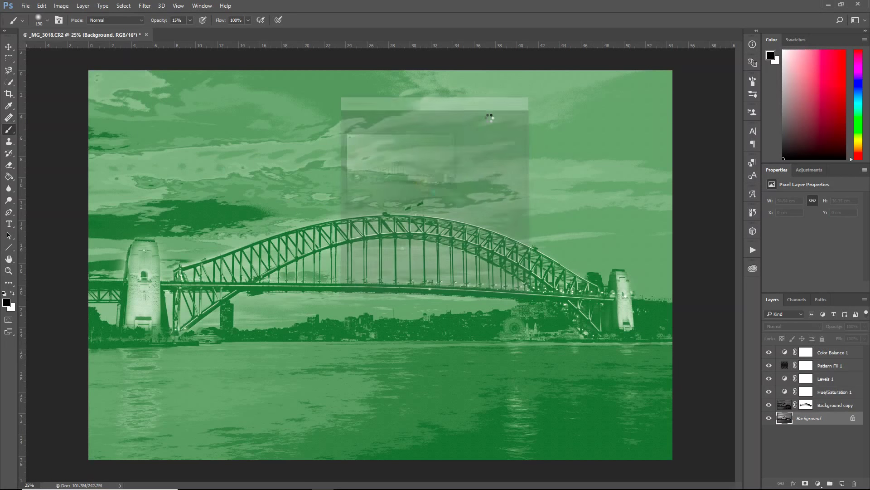
click(41, 6)
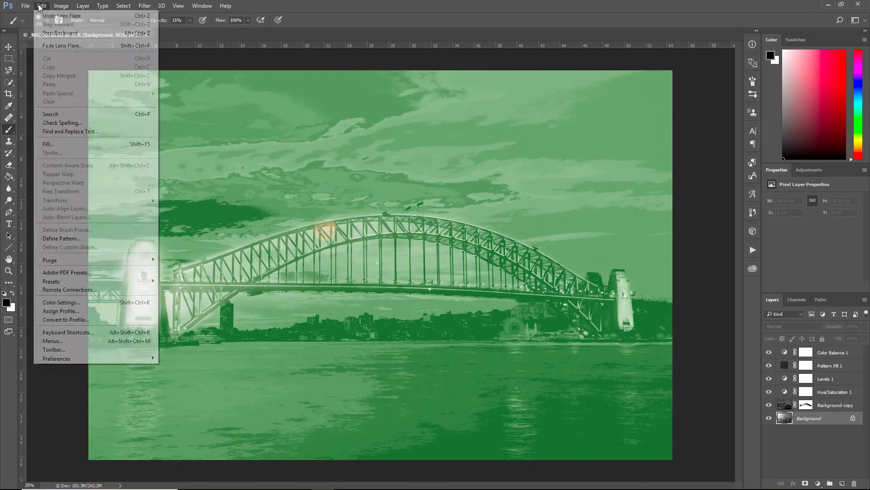
click(61, 16)
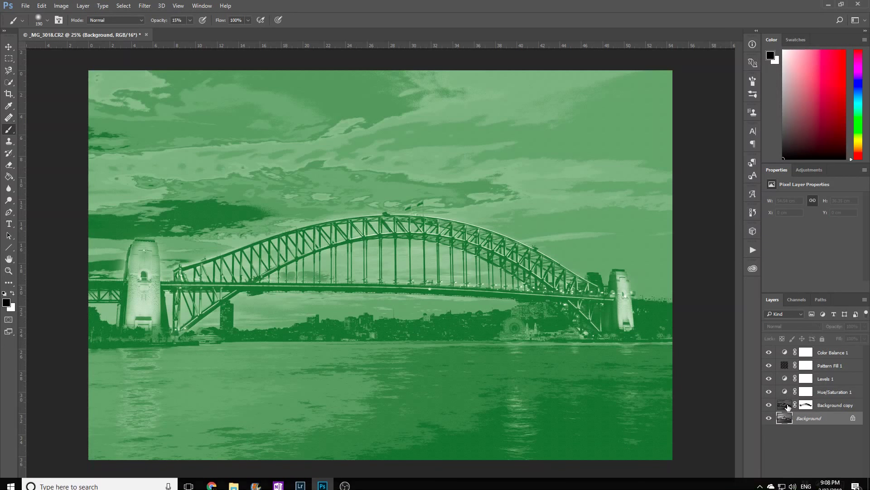
click(835, 404)
- Apply a Lens Flare to the bridge photo, then undo it
click(145, 5)
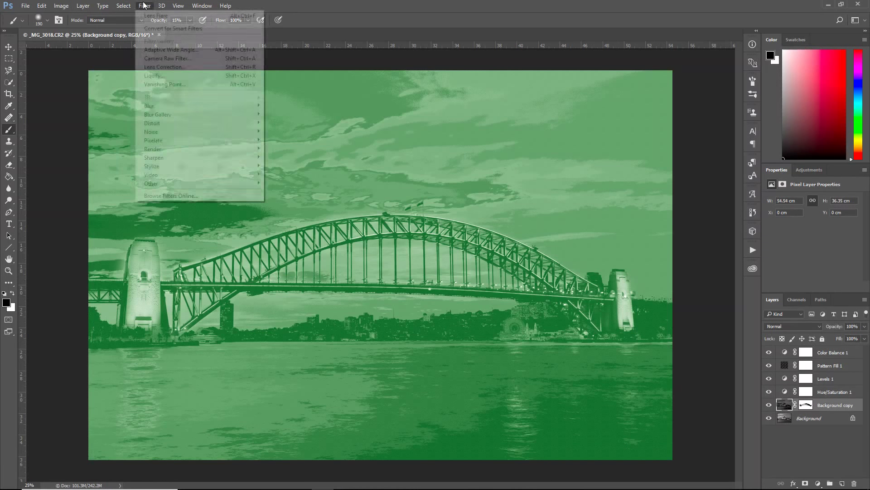
mouse_move(153, 149)
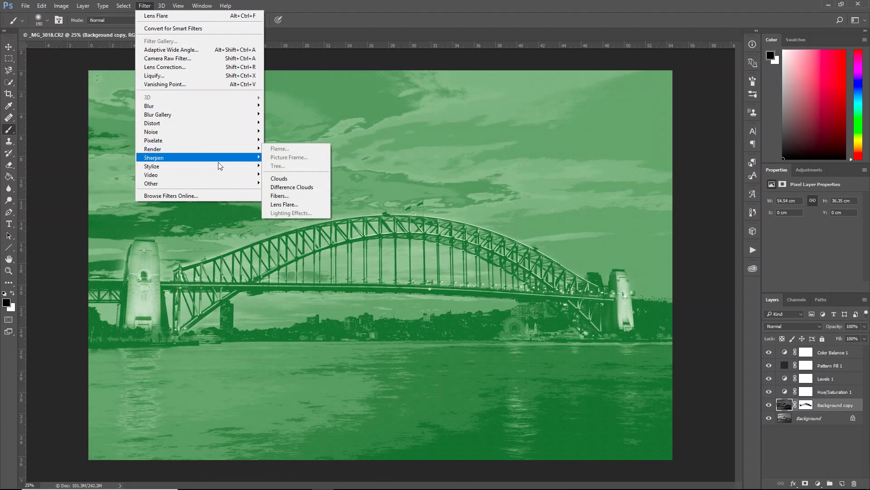
click(276, 207)
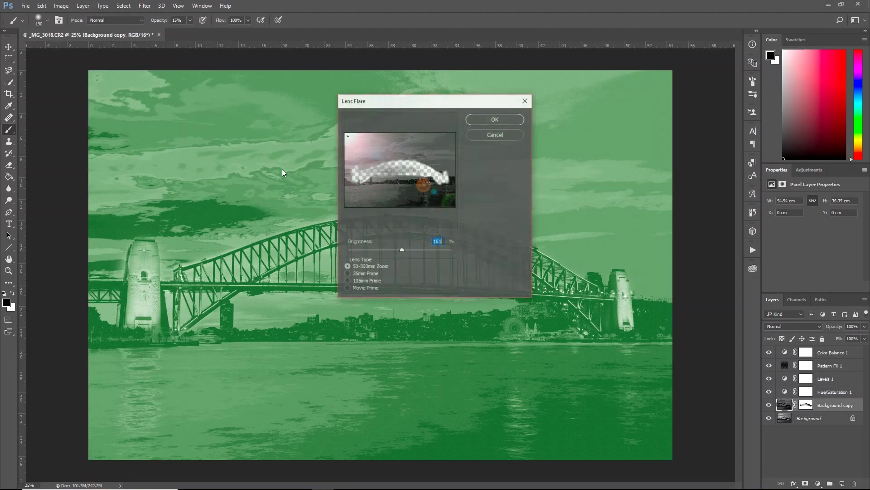
click(504, 118)
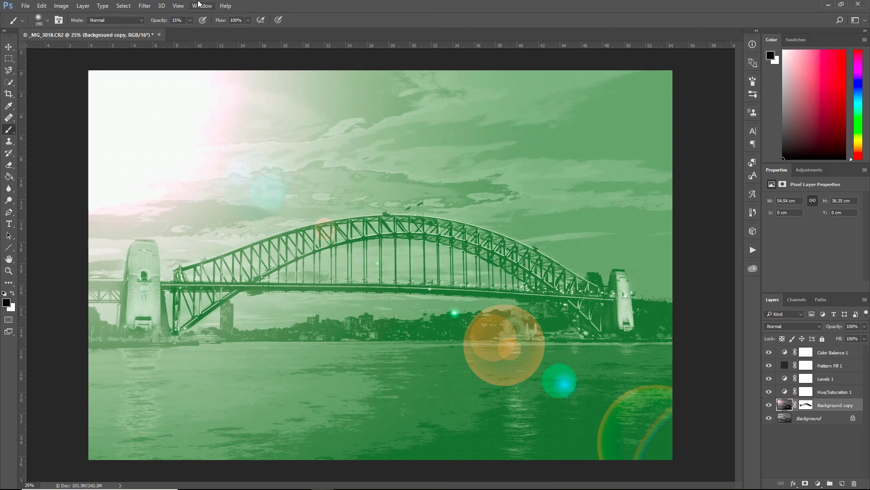
click(41, 6)
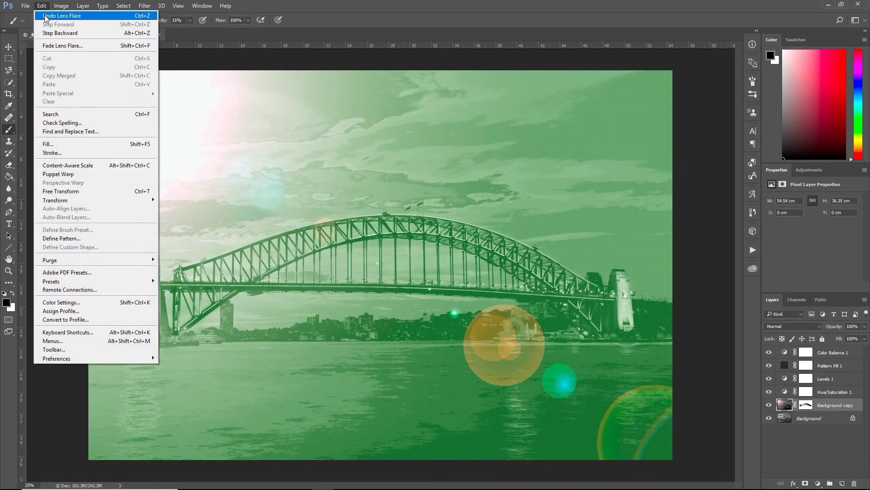
click(46, 17)
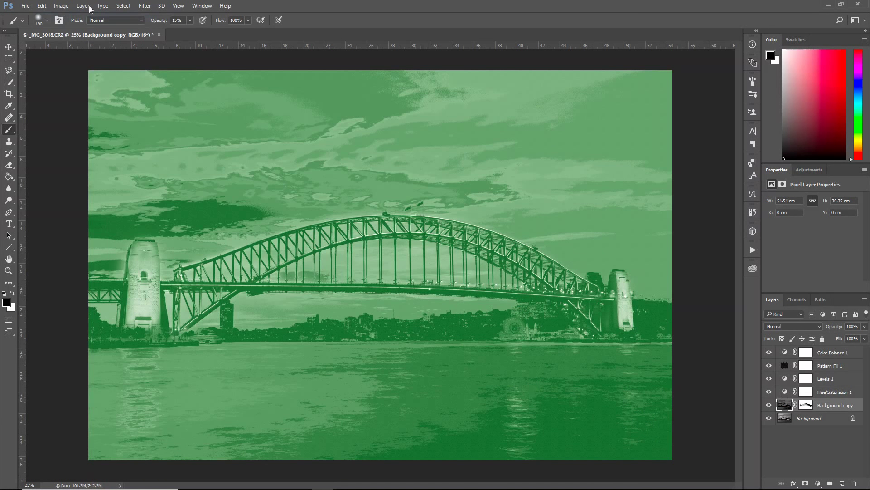
click(145, 6)
mouse_move(158, 114)
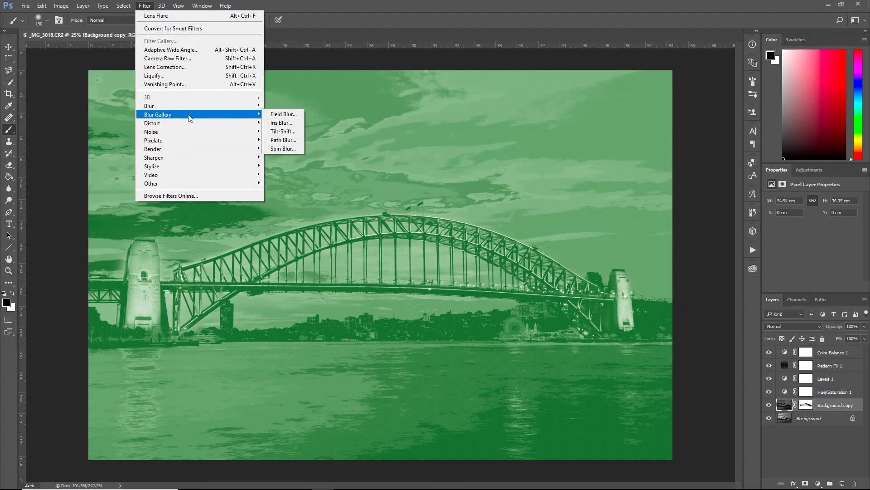
click(285, 131)
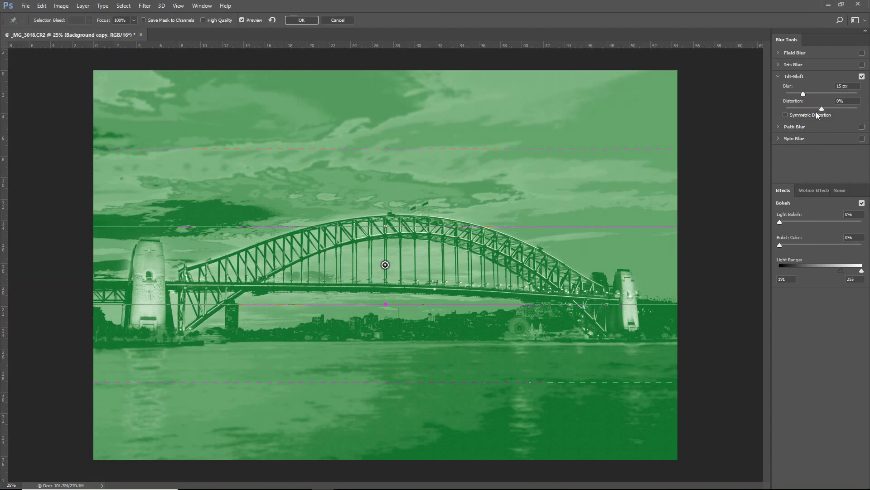
mouse_move(802, 95)
mouse_down()
mouse_move(835, 95)
mouse_move(774, 102)
mouse_up()
click(338, 20)
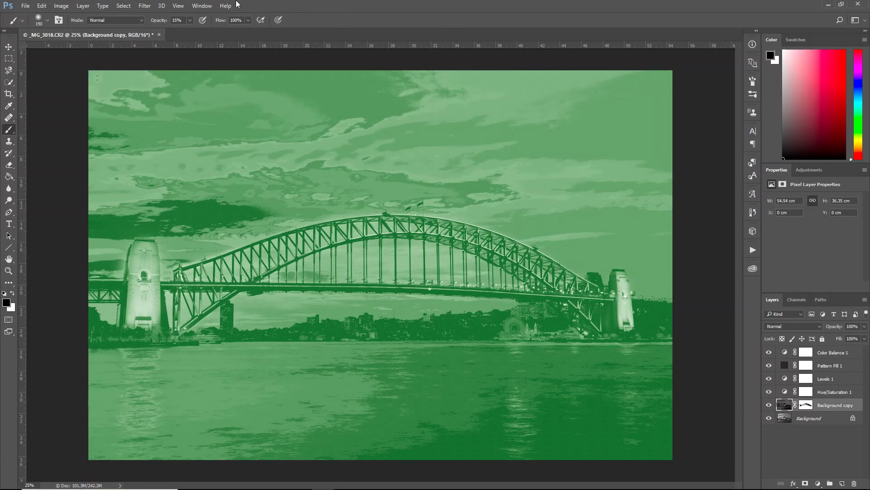
click(61, 5)
mouse_move(75, 29)
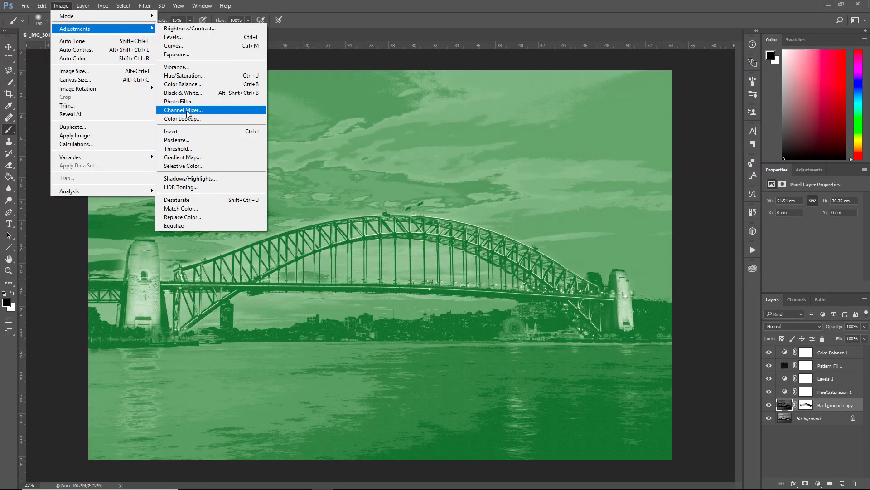
click(186, 76)
mouse_move(521, 168)
mouse_down()
mouse_move(545, 167)
mouse_move(480, 169)
mouse_up()
click(621, 140)
key(b)
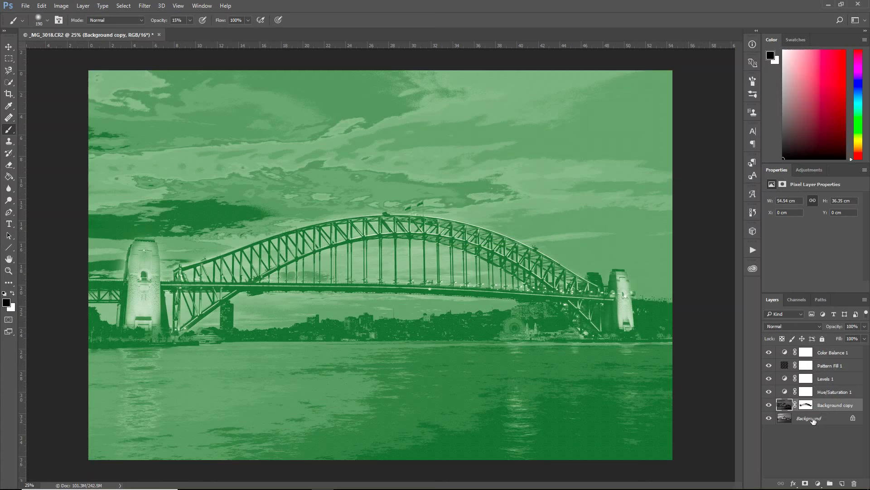
click(809, 418)
click(145, 5)
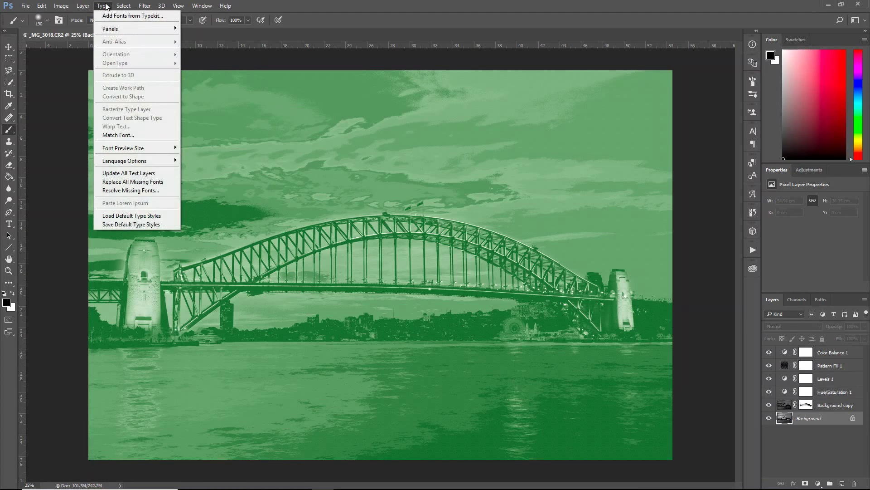
mouse_move(75, 28)
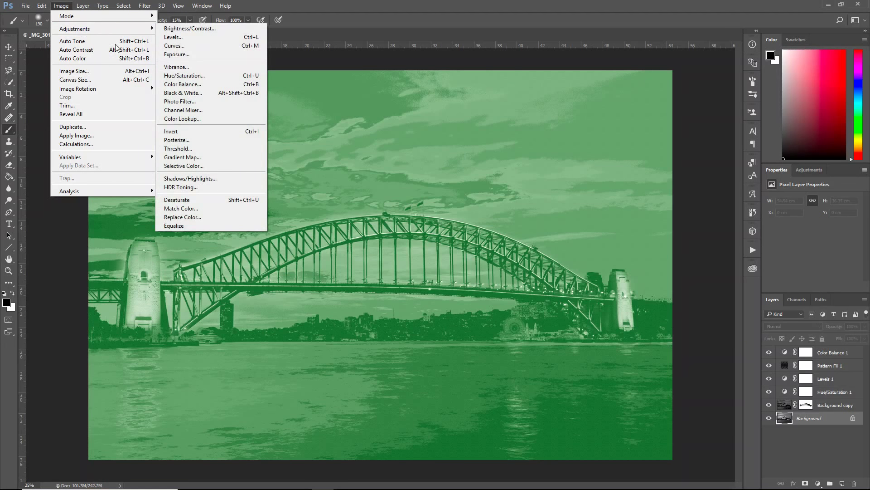
click(191, 76)
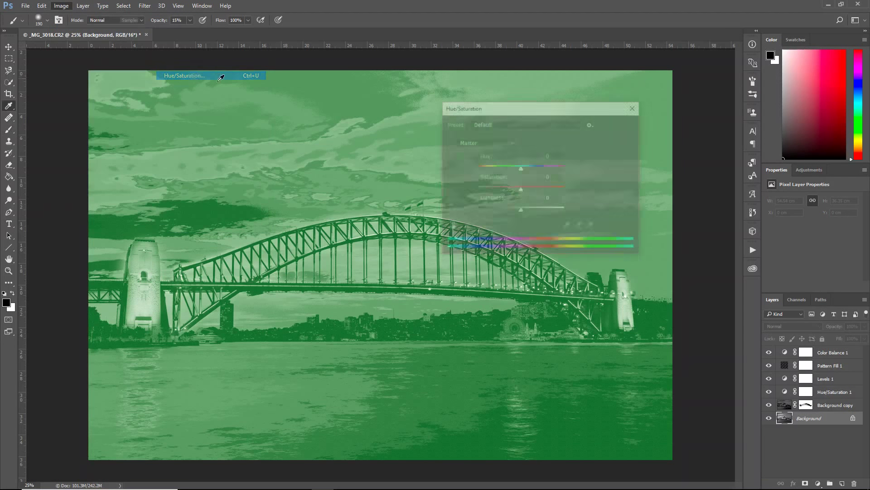
drag(526, 168, 563, 169)
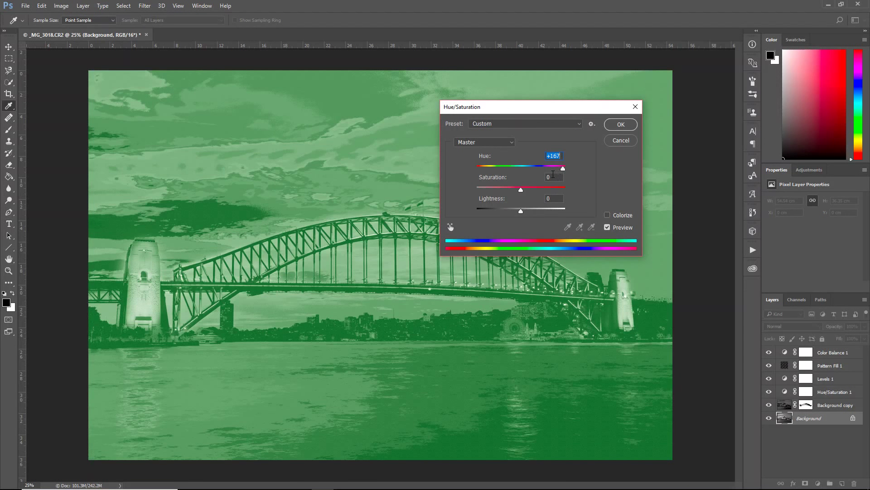
drag(520, 190, 552, 189)
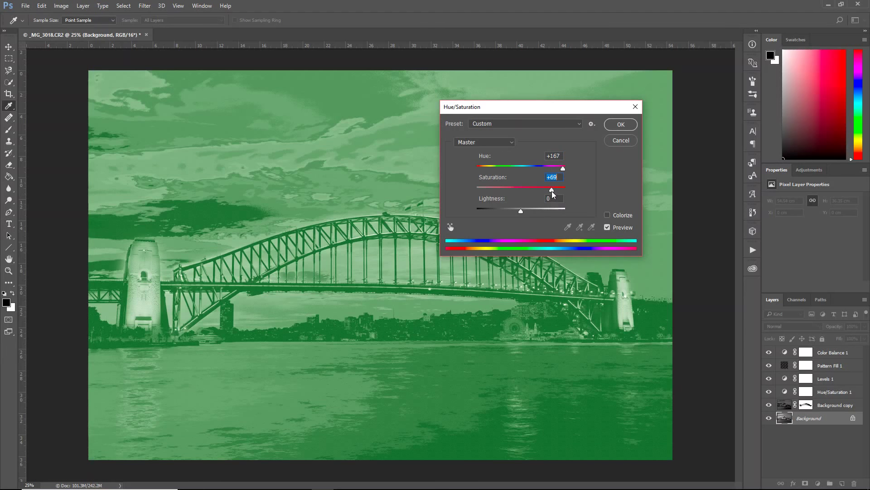
key(b)
click(616, 141)
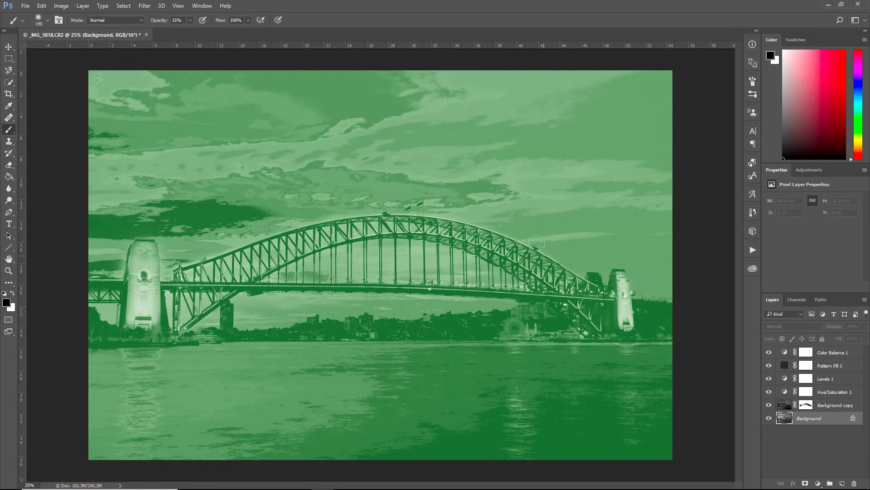
- Preview a Threshold adjustment at level 61 on the photo, then cancel it
click(61, 6)
mouse_move(74, 29)
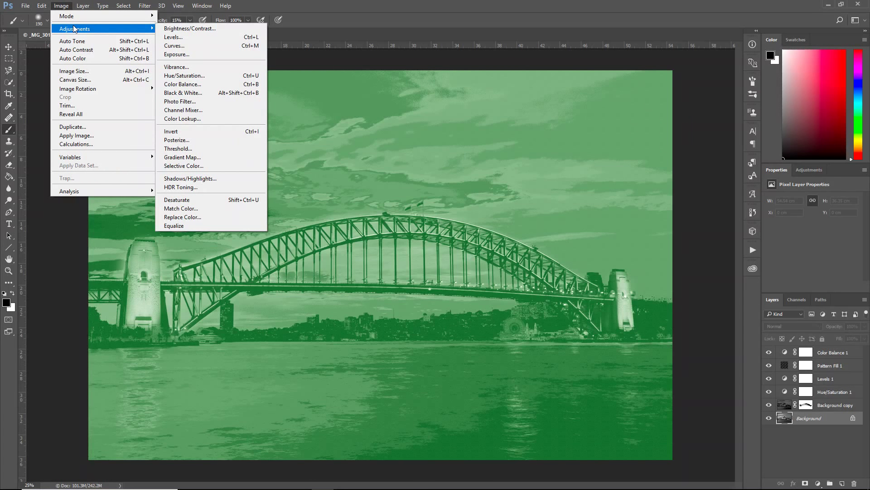
click(178, 149)
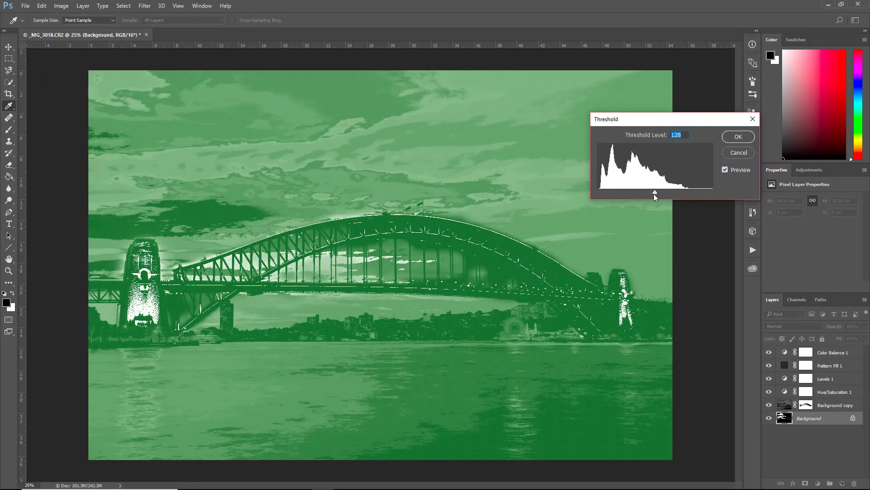
mouse_move(655, 194)
mouse_down()
mouse_move(600, 195)
mouse_move(709, 195)
mouse_up()
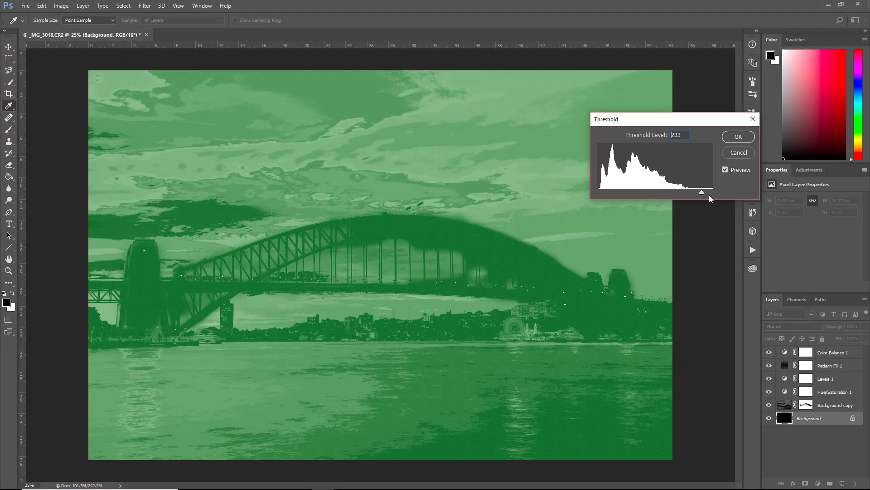
click(739, 153)
click(61, 6)
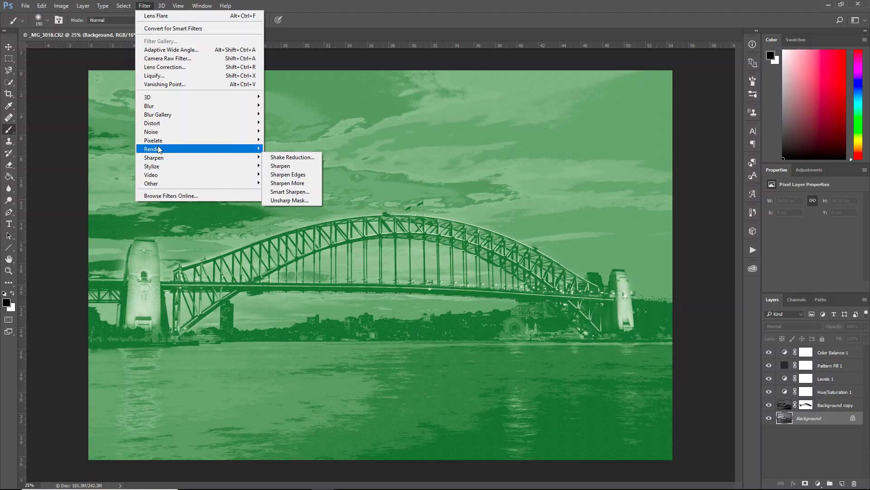
mouse_move(154, 149)
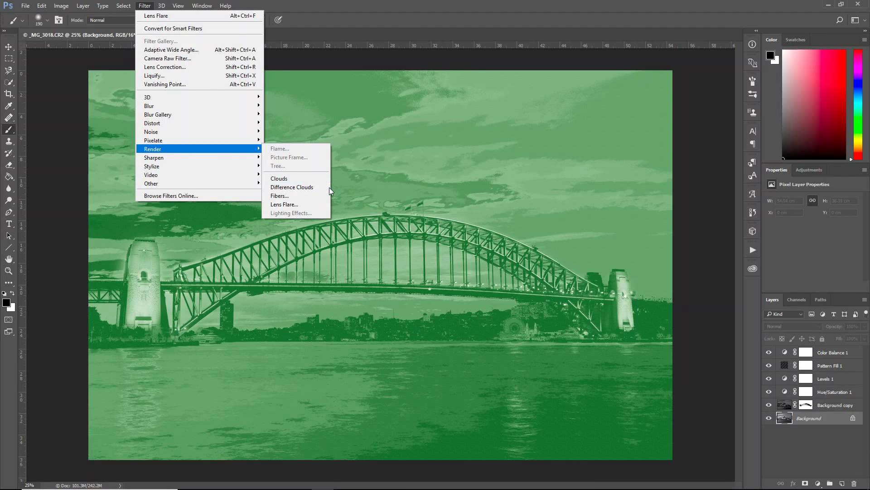
- Undo Difference Clouds rendered on the Background layer and select the Background copy layer
click(325, 186)
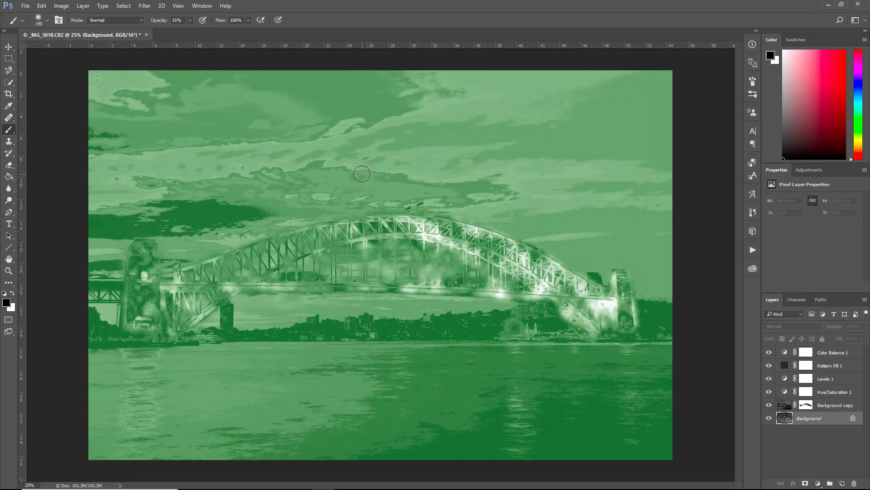
click(45, 8)
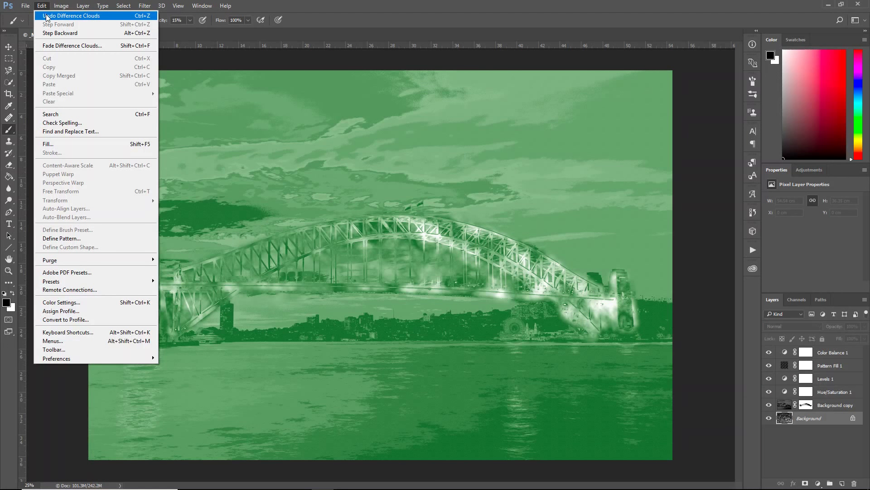
click(48, 18)
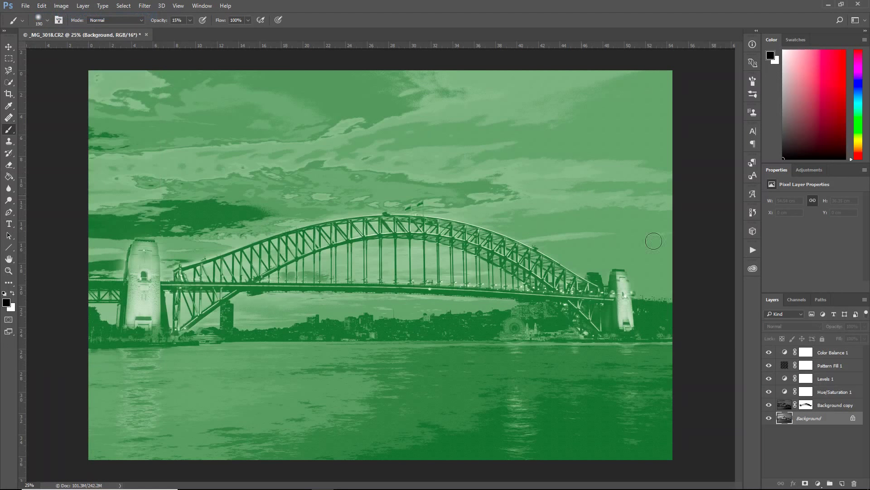
click(783, 404)
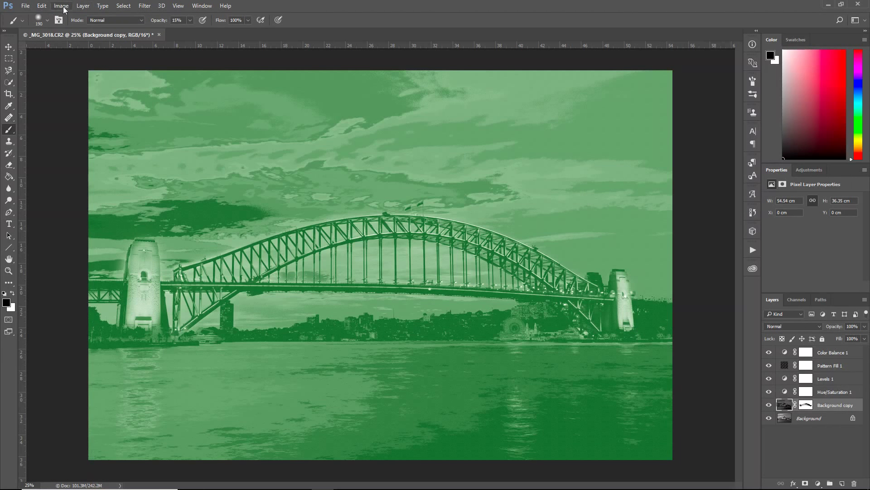
click(62, 6)
mouse_move(75, 28)
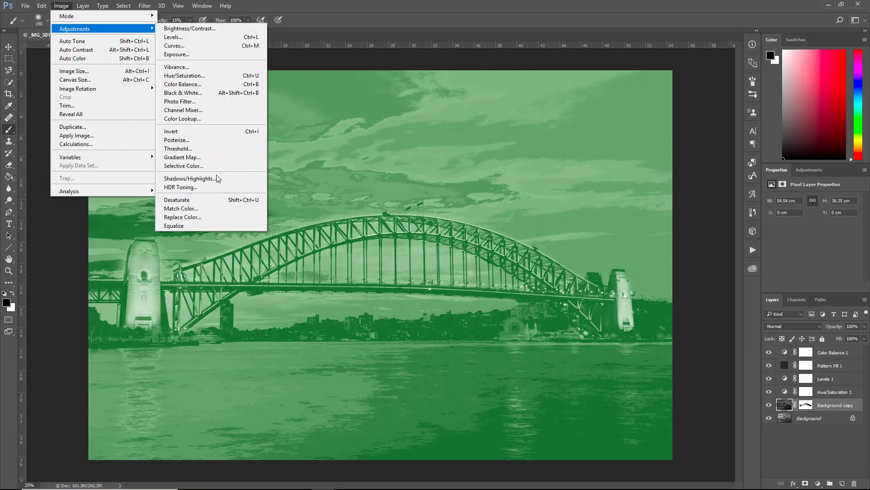
- Render Difference Clouds onto Background copy and lower that layer's opacity to 28%
click(145, 6)
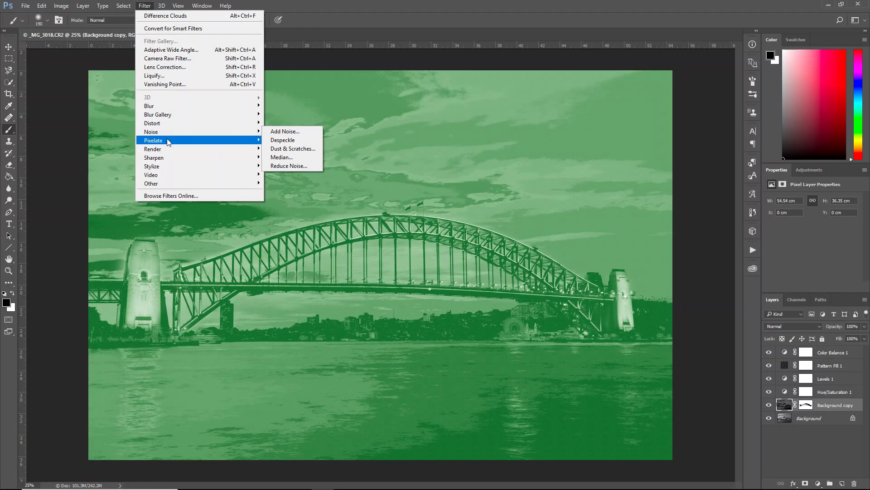
mouse_move(154, 149)
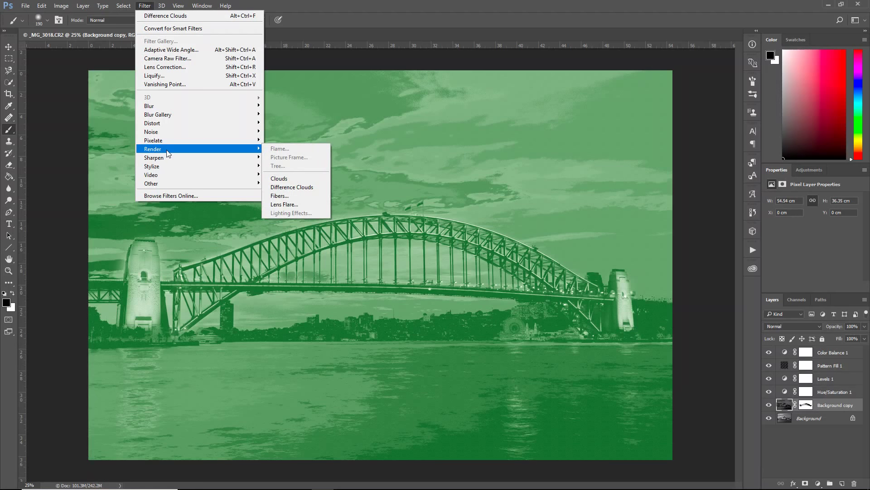
click(290, 187)
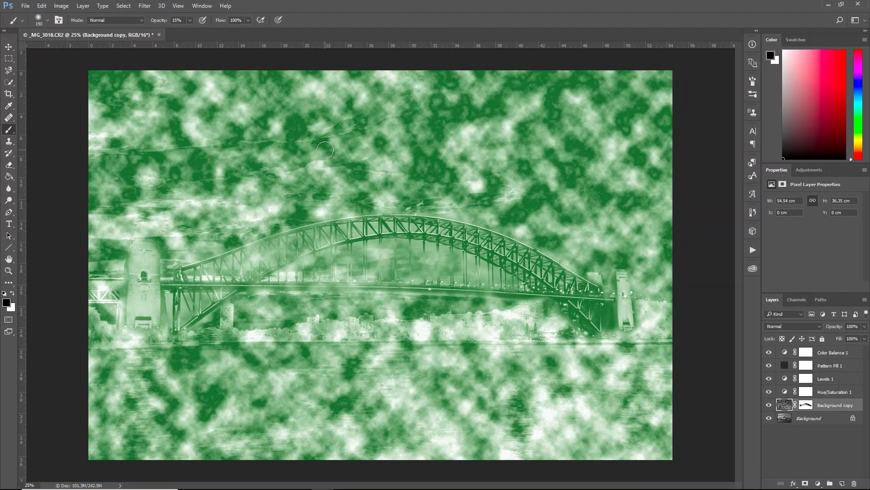
click(864, 326)
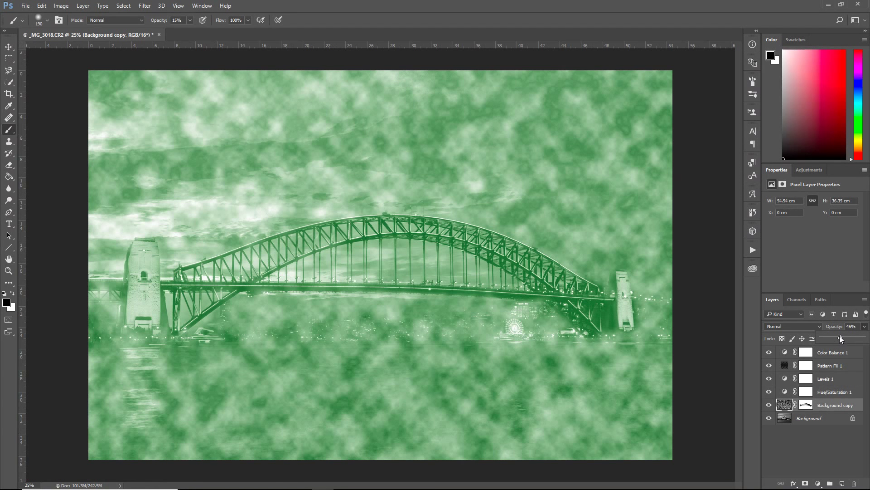
drag(840, 336, 837, 336)
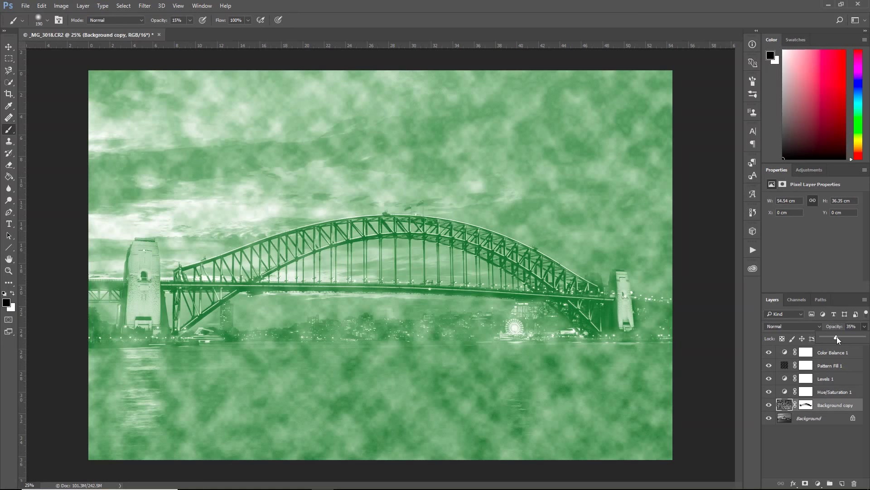
drag(837, 336, 829, 342)
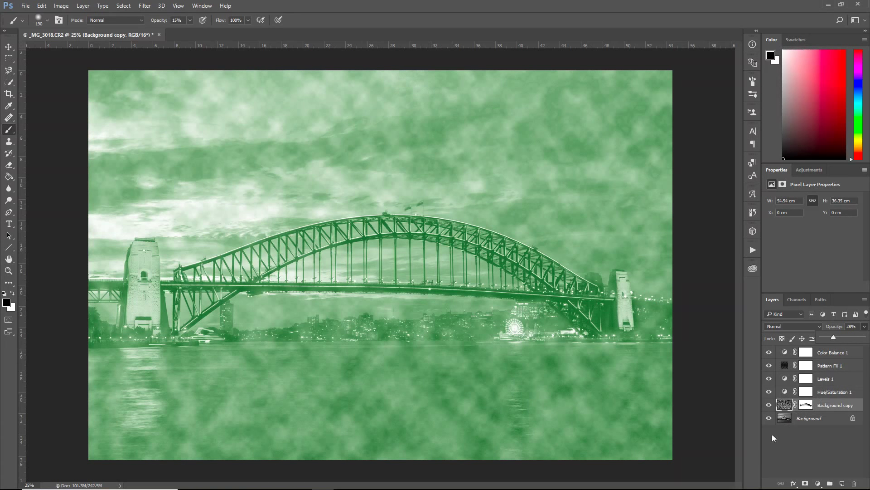
- Paint black at 100% brush opacity on Background copy's mask over the upper sky
click(807, 408)
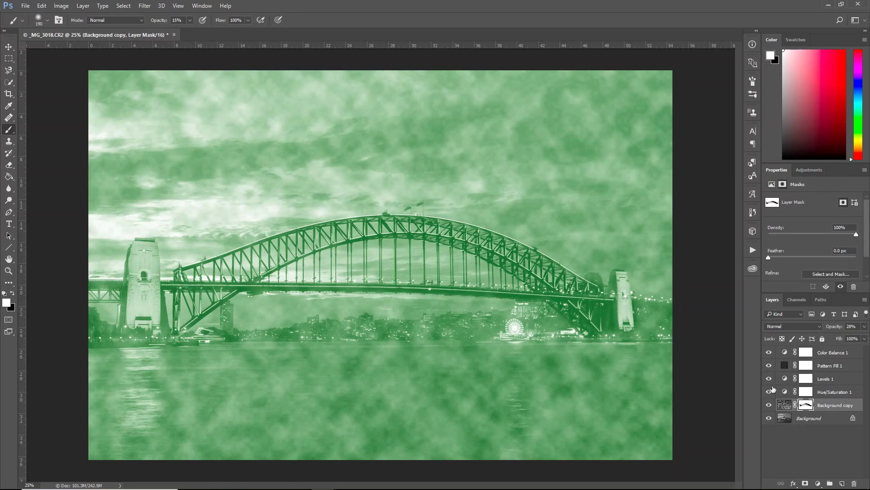
click(13, 294)
click(190, 19)
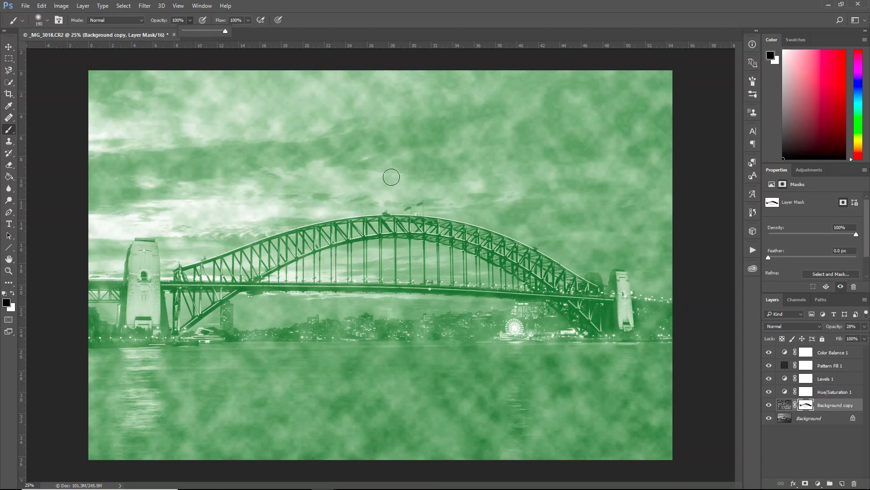
key(0)
mouse_move(441, 137)
mouse_down()
mouse_move(598, 88)
mouse_move(470, 77)
mouse_up()
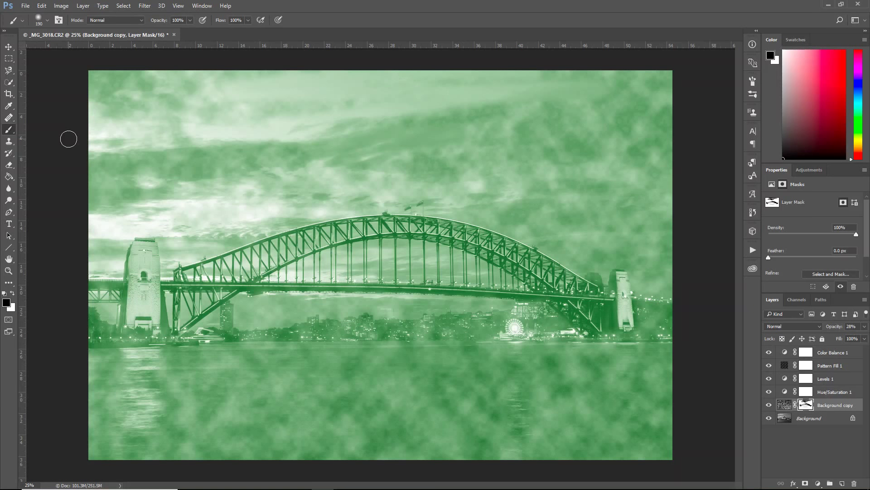
mouse_move(295, 142)
mouse_down()
mouse_move(189, 149)
mouse_move(87, 97)
mouse_move(442, 127)
mouse_move(227, 130)
mouse_move(91, 272)
mouse_move(166, 151)
mouse_up()
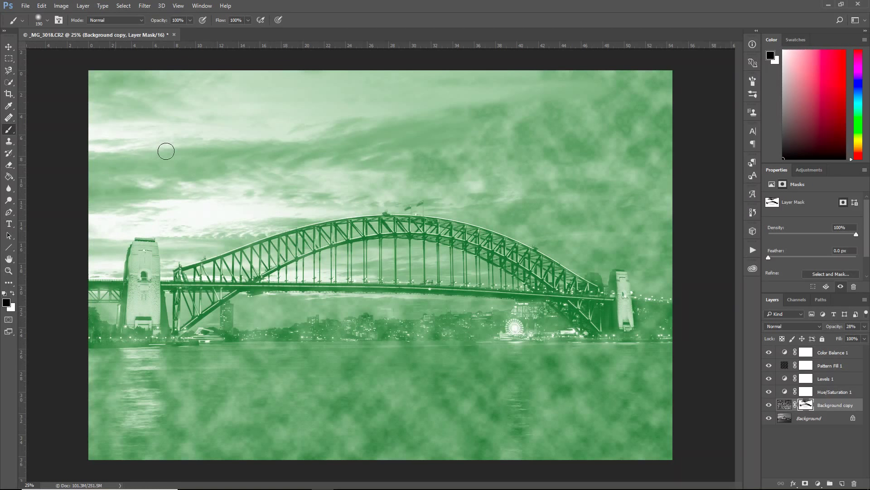
- Revert in the History panel to the Brush Tool state preceding Difference Clouds
click(201, 6)
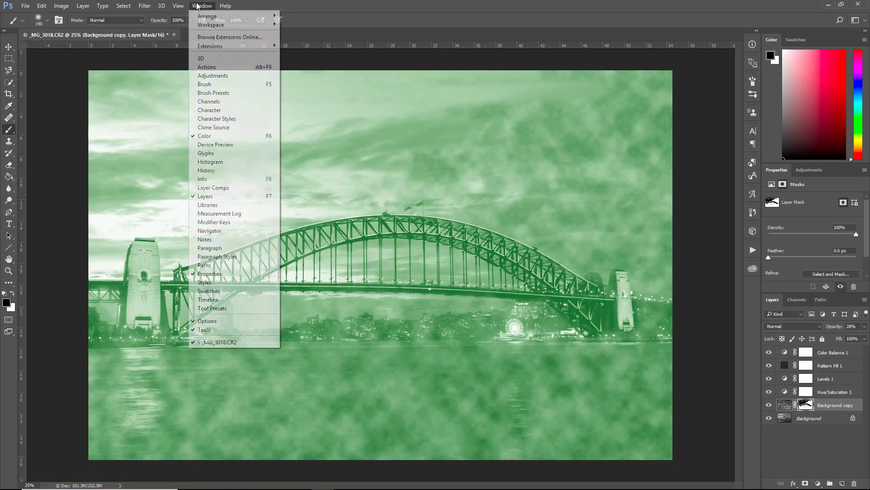
click(221, 170)
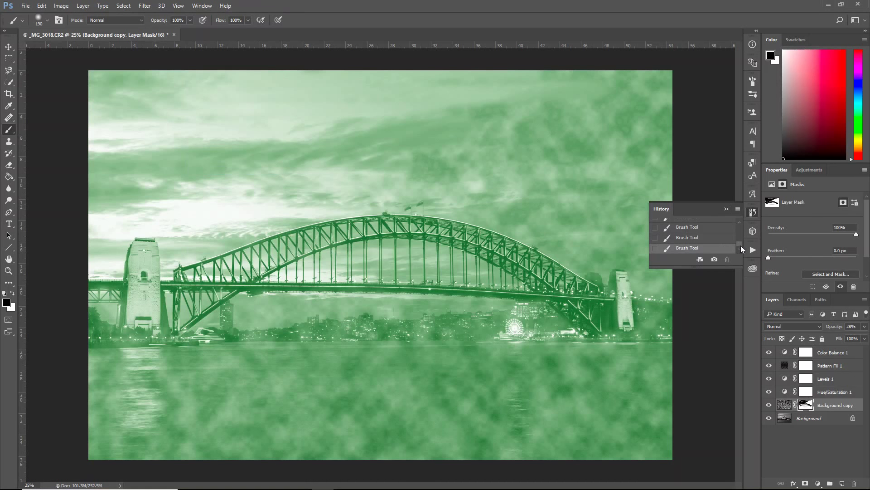
scroll(741, 247, down, 1)
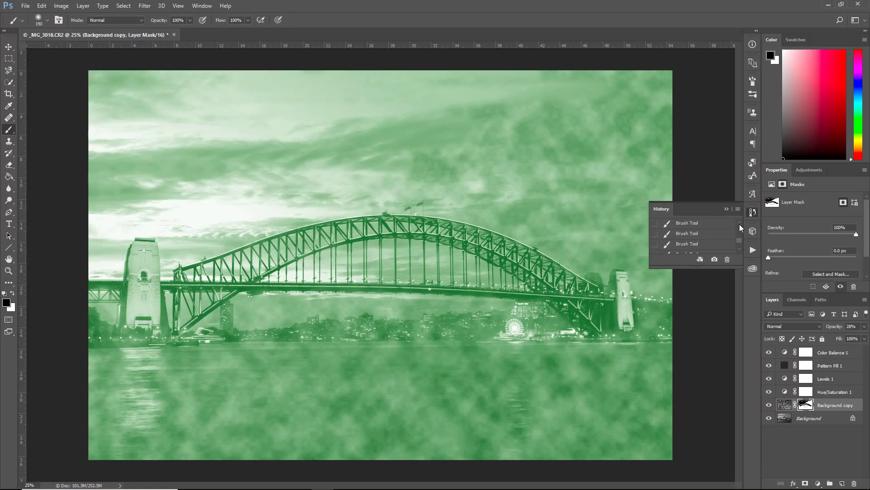
scroll(739, 238, up, 2)
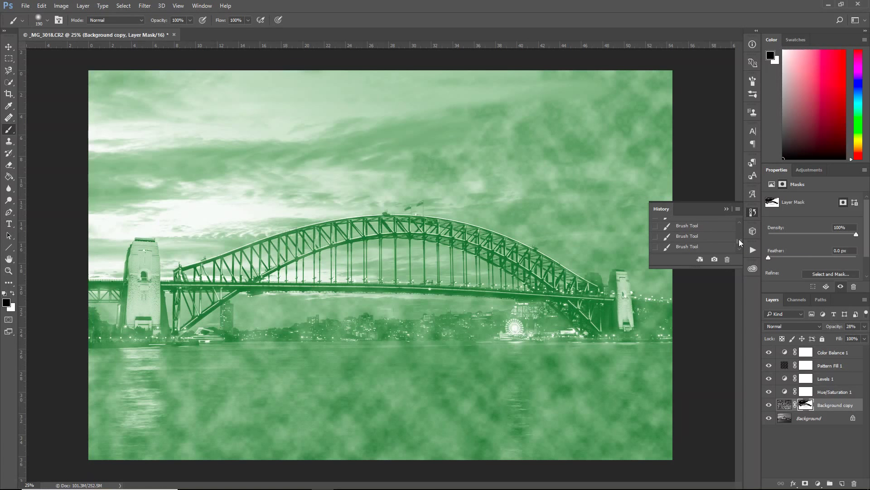
scroll(739, 239, up, 1)
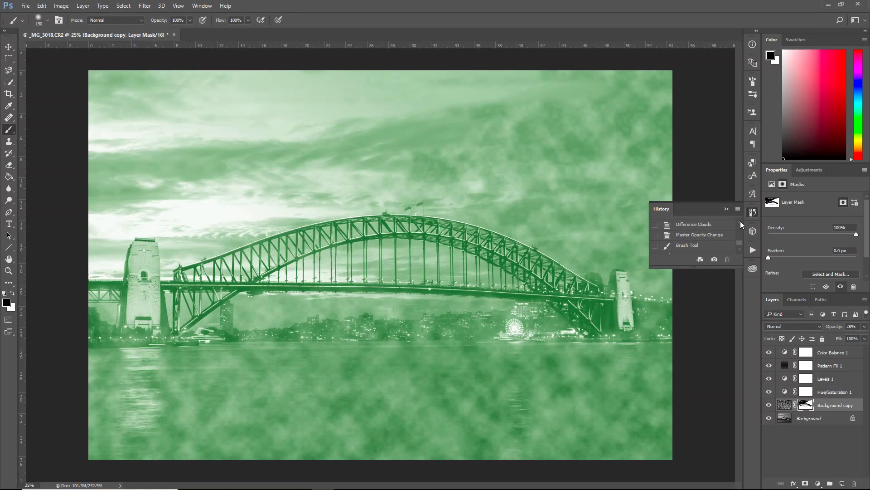
scroll(712, 237, up, 1)
click(707, 226)
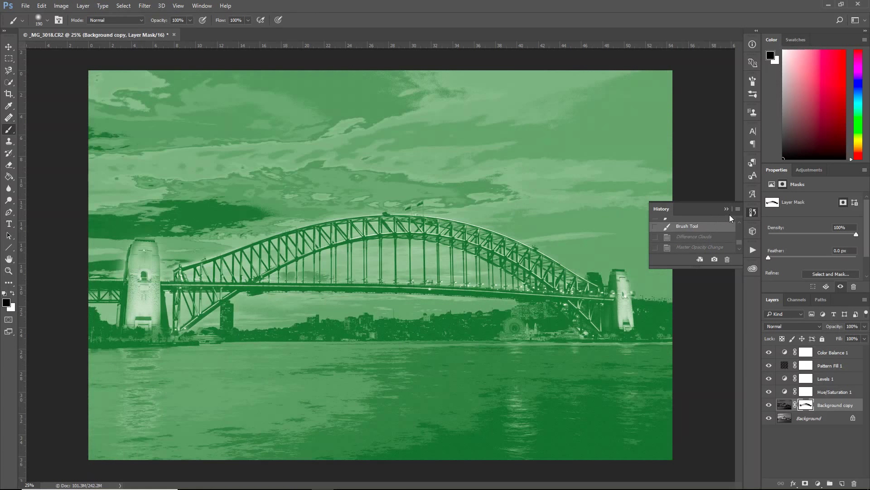
click(727, 209)
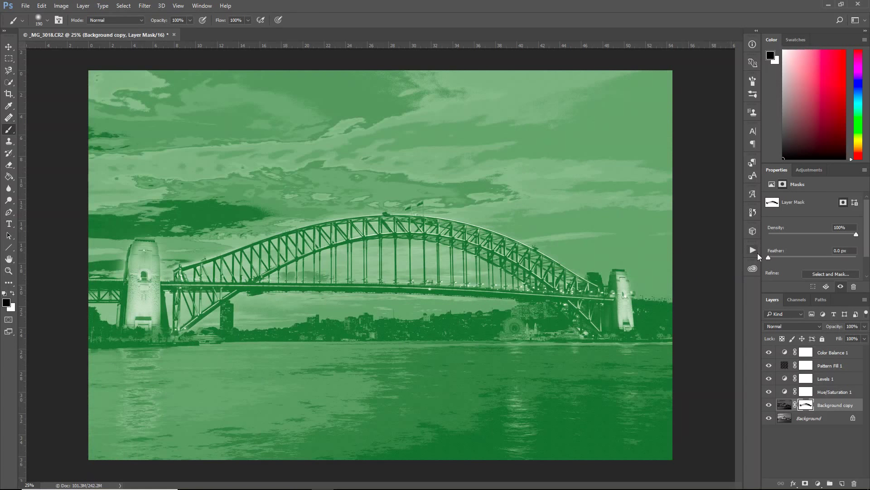
- Add a vector mask to Background copy and render Difference Clouds on its image
click(788, 405)
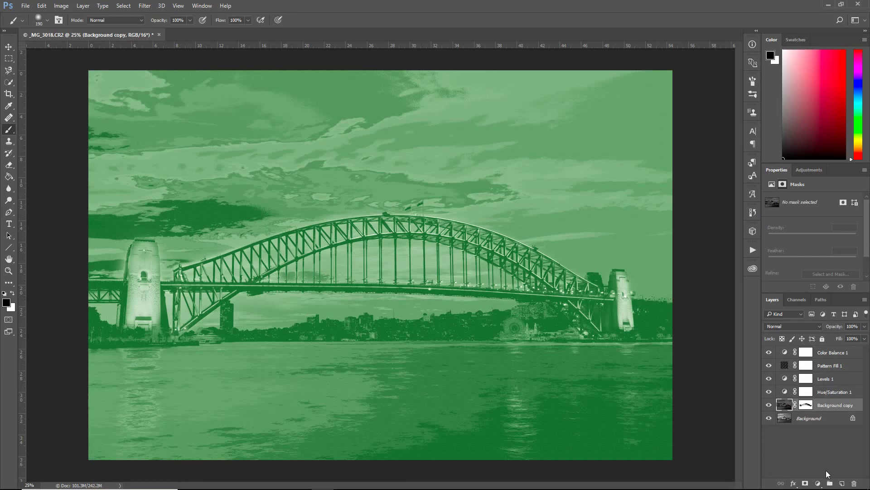
click(805, 483)
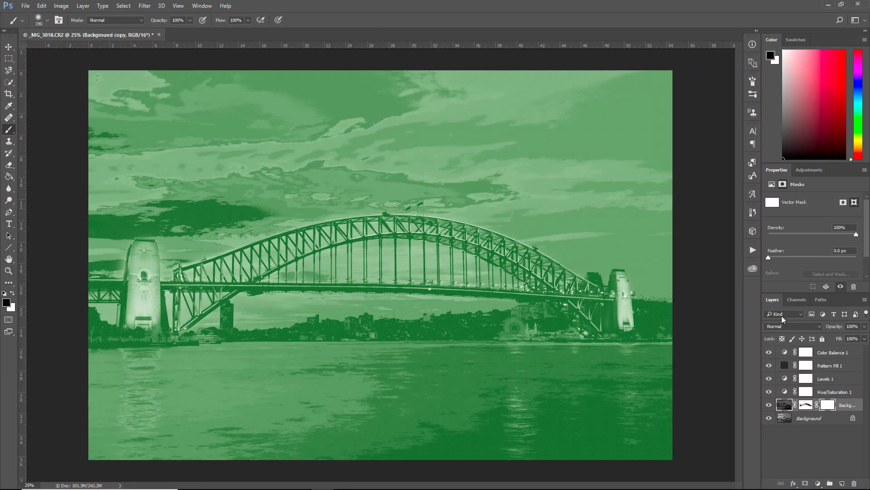
click(178, 6)
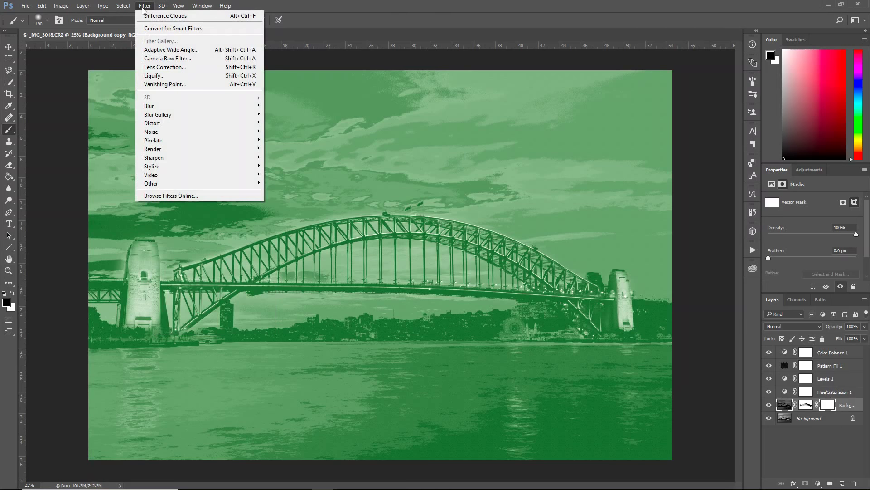
mouse_move(154, 148)
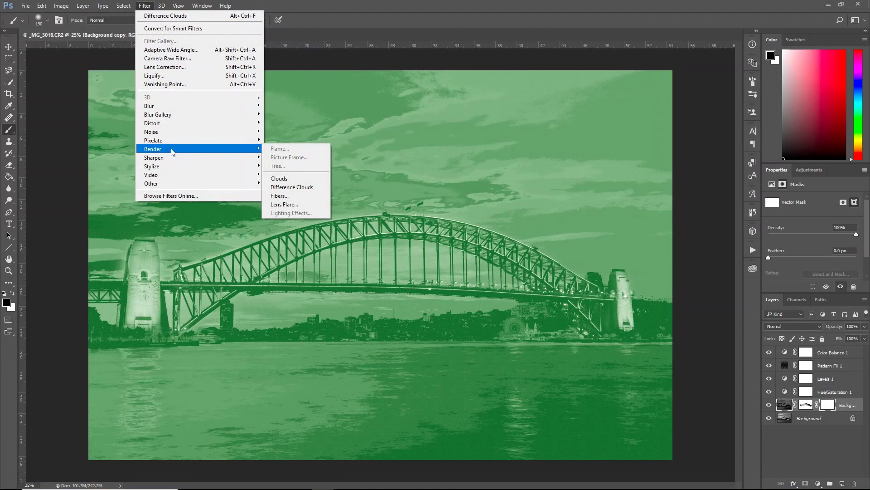
click(278, 190)
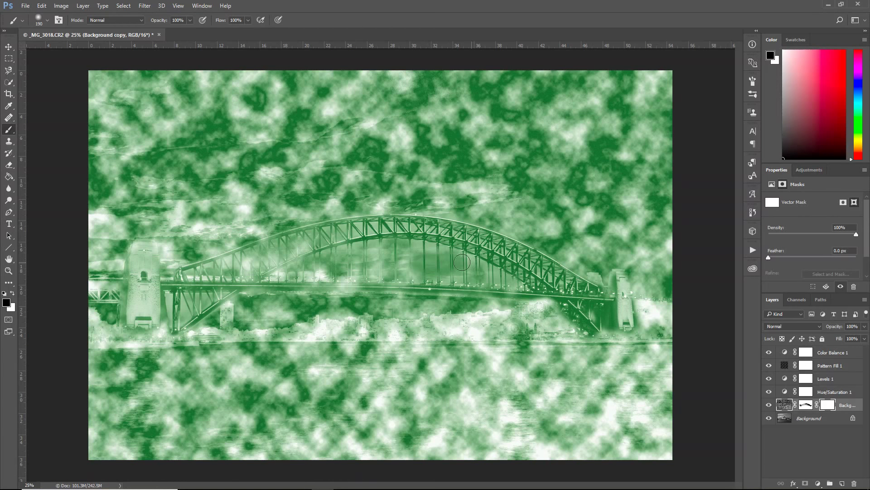
- Paint out the clouds under the arch, across the upper sky, water, and around both towers
mouse_move(462, 262)
mouse_down()
mouse_move(369, 273)
mouse_move(355, 266)
mouse_up()
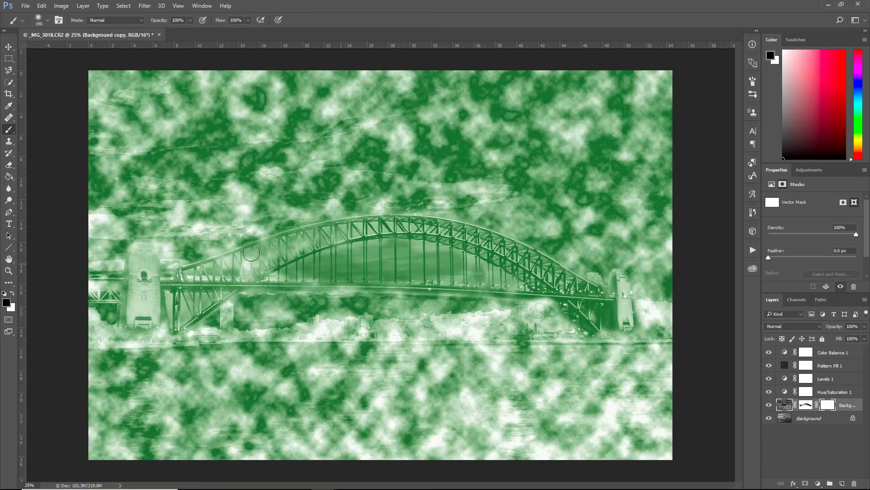
mouse_move(251, 253)
mouse_down()
mouse_move(281, 133)
mouse_move(267, 68)
mouse_up()
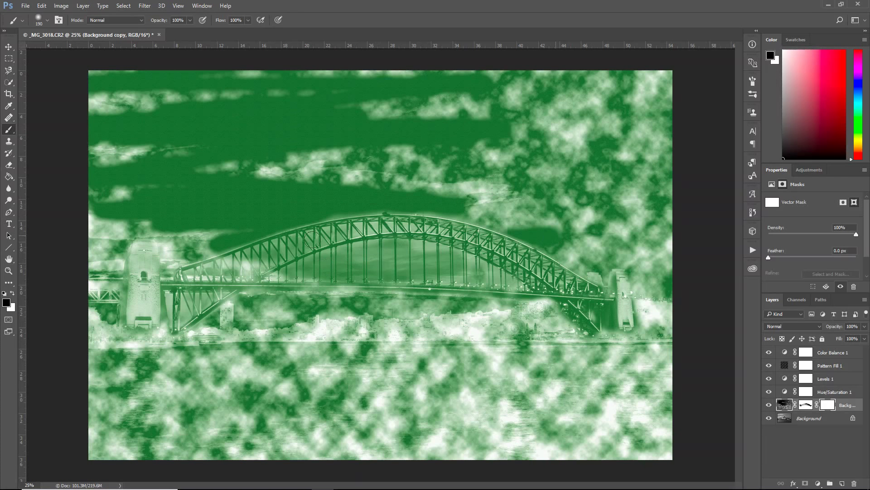
drag(313, 239, 482, 126)
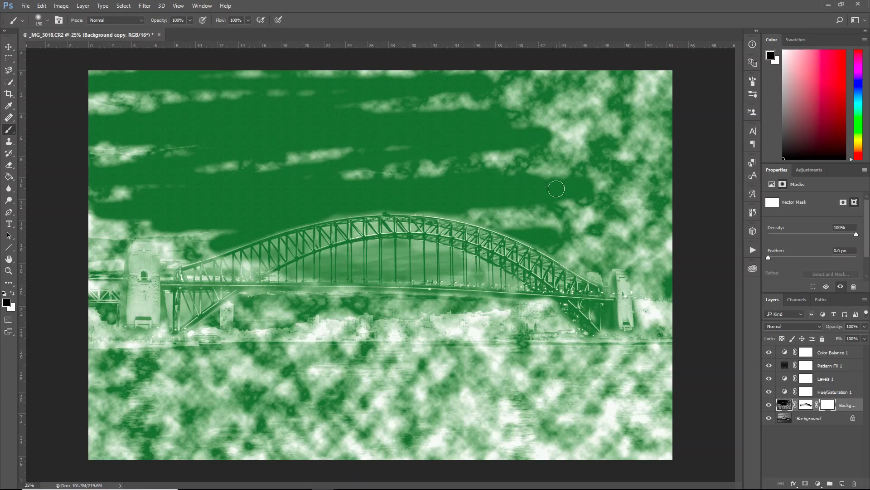
mouse_move(411, 332)
mouse_down()
mouse_move(642, 425)
mouse_move(453, 327)
mouse_move(204, 272)
mouse_move(235, 174)
mouse_move(454, 104)
mouse_move(589, 77)
mouse_move(589, 236)
mouse_move(466, 313)
mouse_move(566, 320)
mouse_move(648, 295)
mouse_move(589, 267)
mouse_move(448, 294)
mouse_move(658, 312)
mouse_move(607, 333)
mouse_move(575, 326)
mouse_up()
mouse_move(129, 272)
mouse_down()
mouse_move(186, 246)
mouse_move(102, 222)
mouse_move(117, 281)
mouse_move(108, 304)
mouse_move(188, 349)
mouse_move(118, 345)
mouse_move(100, 408)
mouse_move(271, 426)
mouse_move(198, 317)
mouse_move(109, 317)
mouse_up()
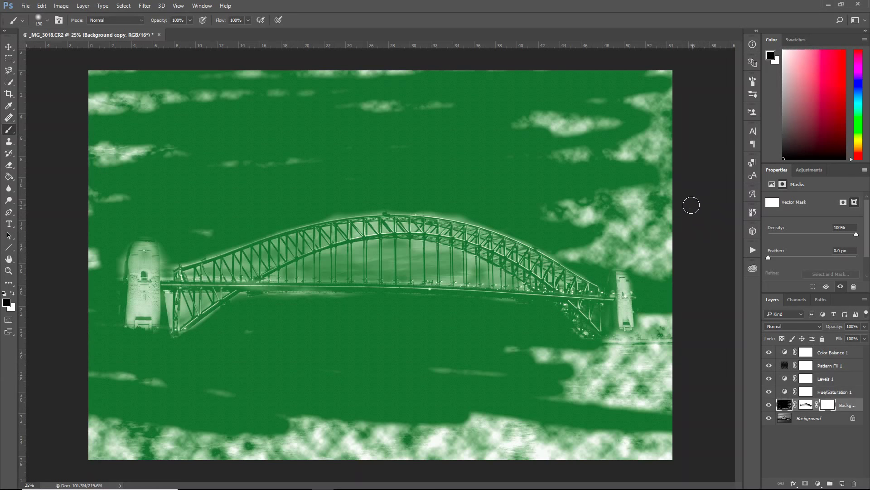
mouse_move(691, 206)
mouse_down()
mouse_move(589, 199)
mouse_move(571, 263)
mouse_move(675, 267)
mouse_up()
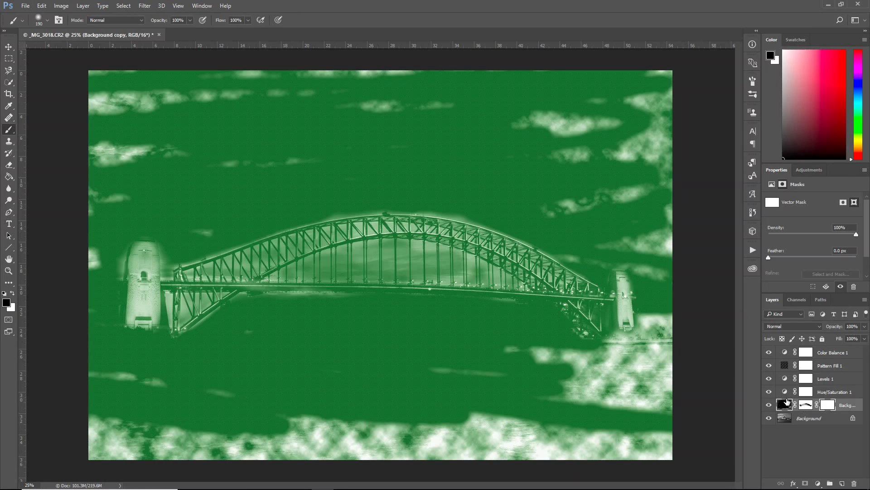
mouse_move(636, 325)
mouse_down()
mouse_move(660, 367)
mouse_move(584, 367)
mouse_move(643, 327)
mouse_move(629, 309)
mouse_up()
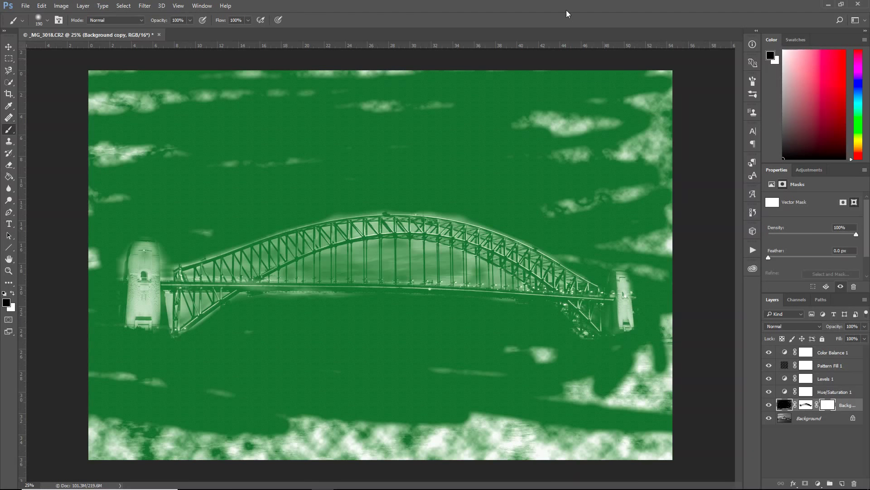
- In the History panel, revert to the state before the difference clouds and vector mask
click(202, 5)
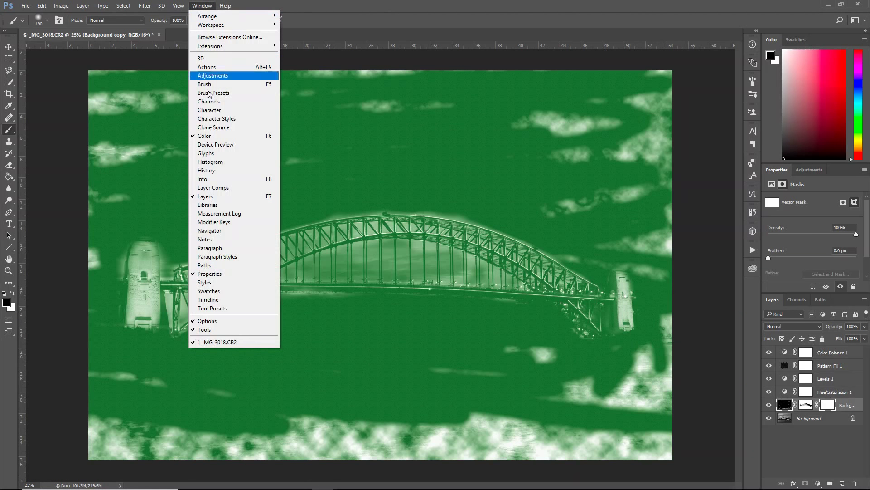
click(219, 175)
scroll(737, 219, down, 1)
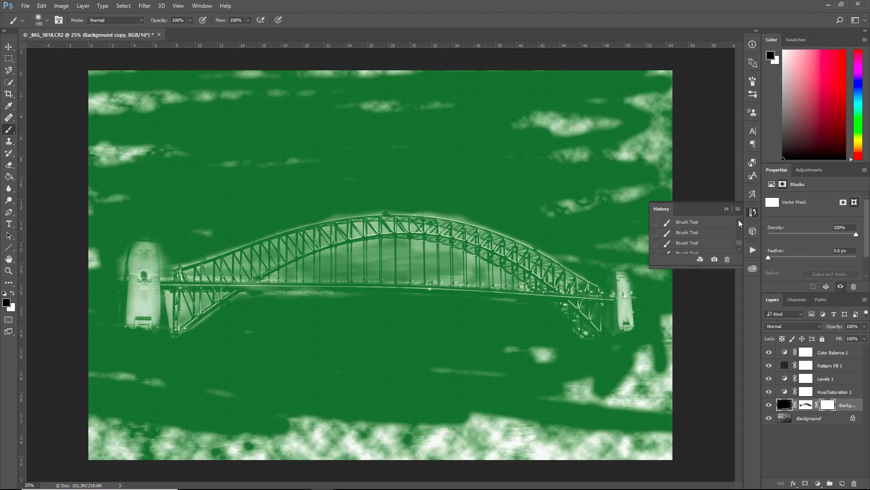
scroll(739, 240, down, 2)
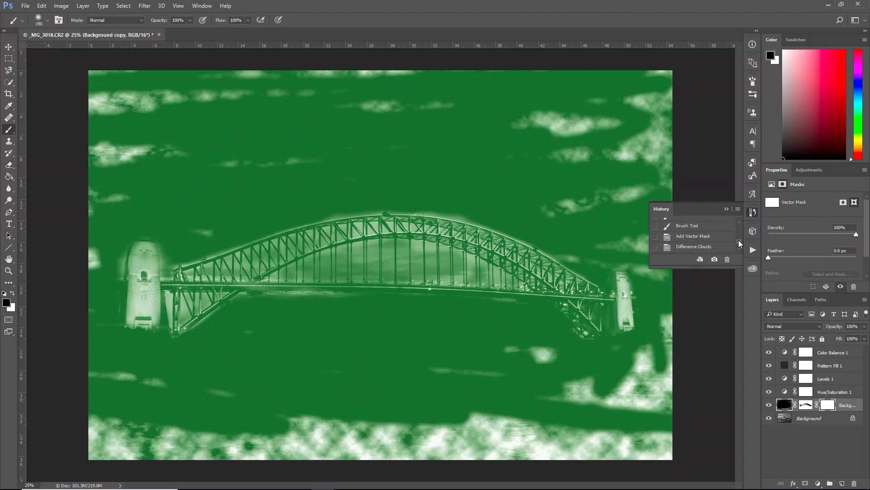
click(694, 226)
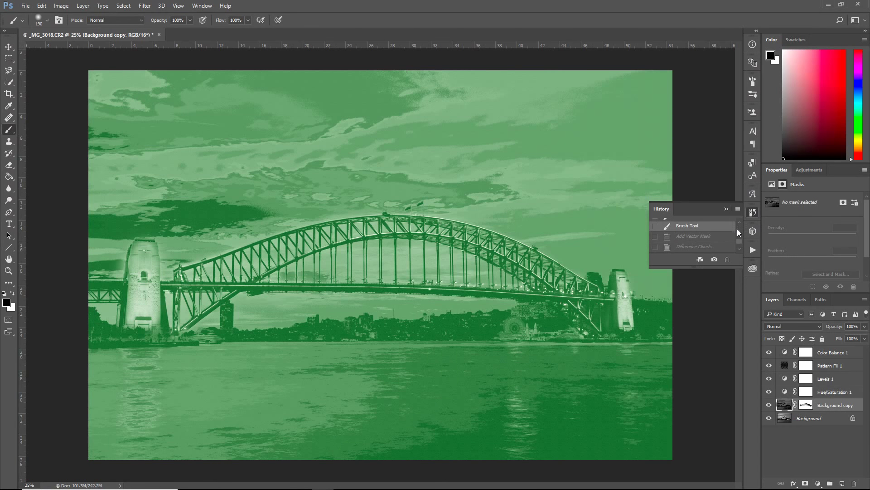
click(711, 240)
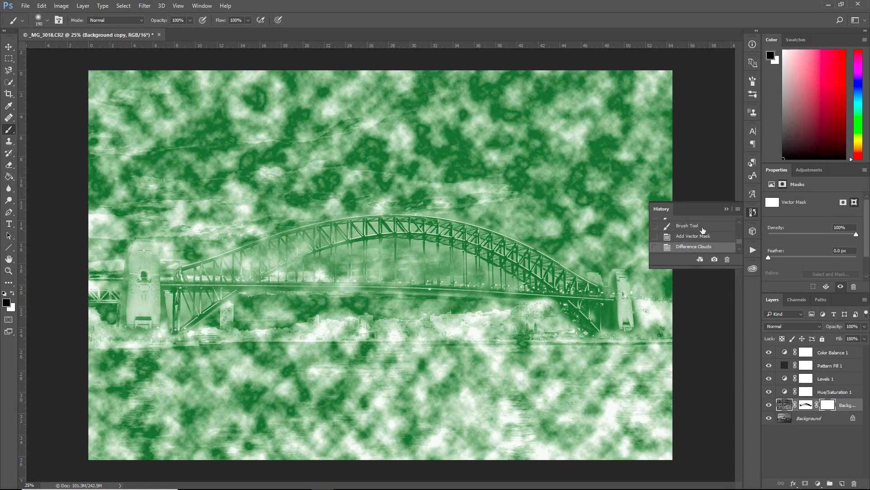
click(708, 228)
click(728, 208)
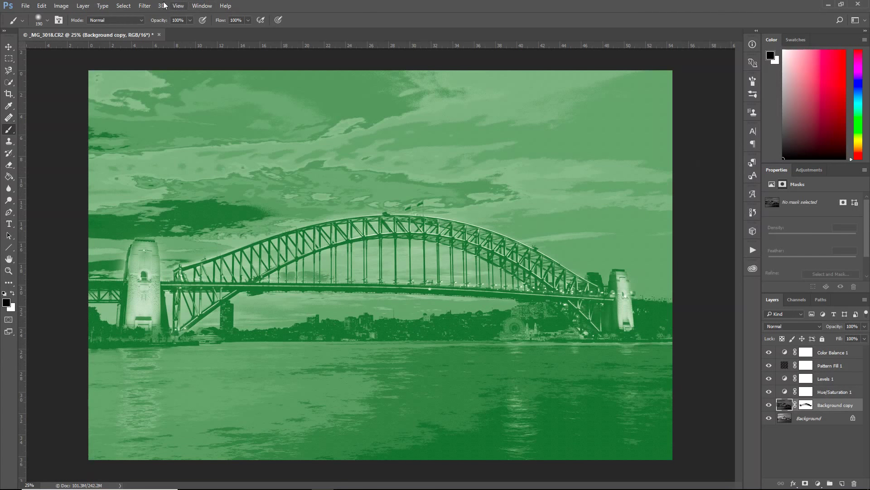
- Try the Adaptive Wide Angle filter, dismiss its graphics-processor error, and select the Background layer
click(148, 5)
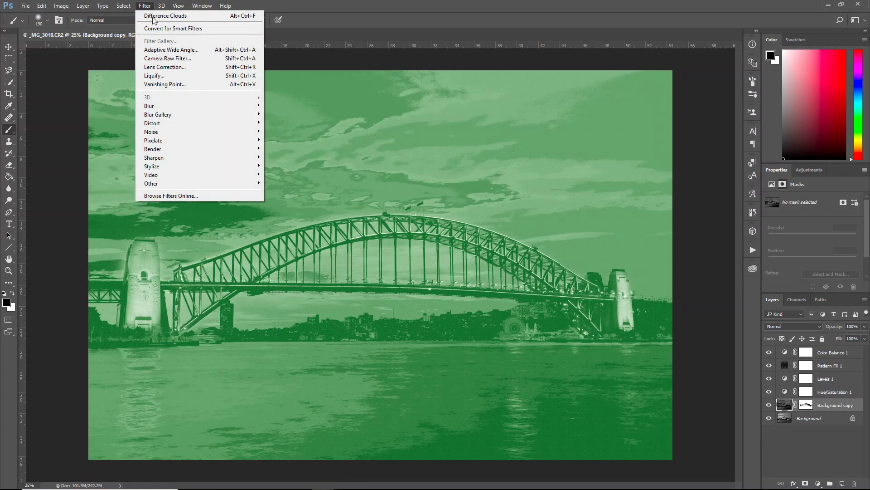
click(171, 49)
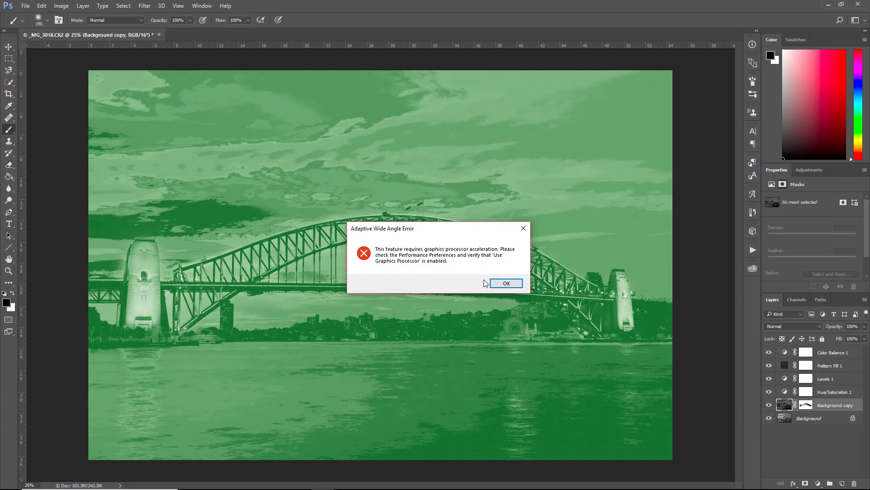
click(505, 285)
click(789, 420)
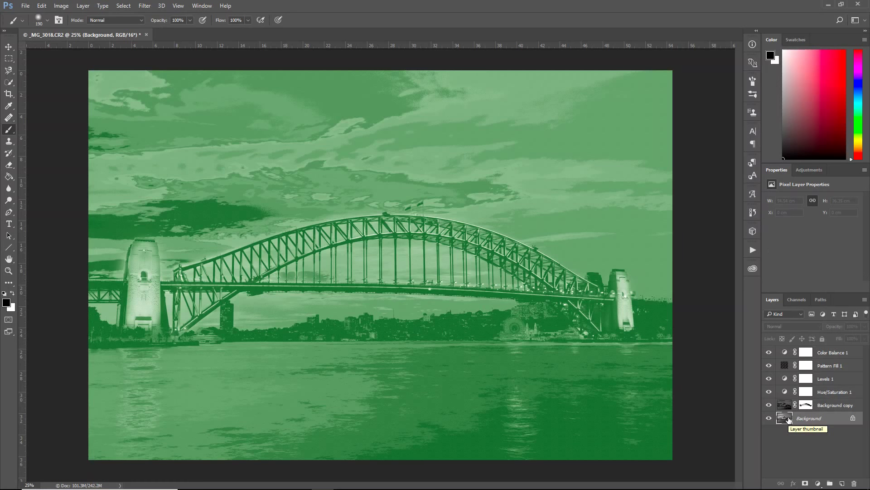
- Try a custom-colour Photo Filter adjustment, then cancel it without applying
click(62, 7)
mouse_move(75, 29)
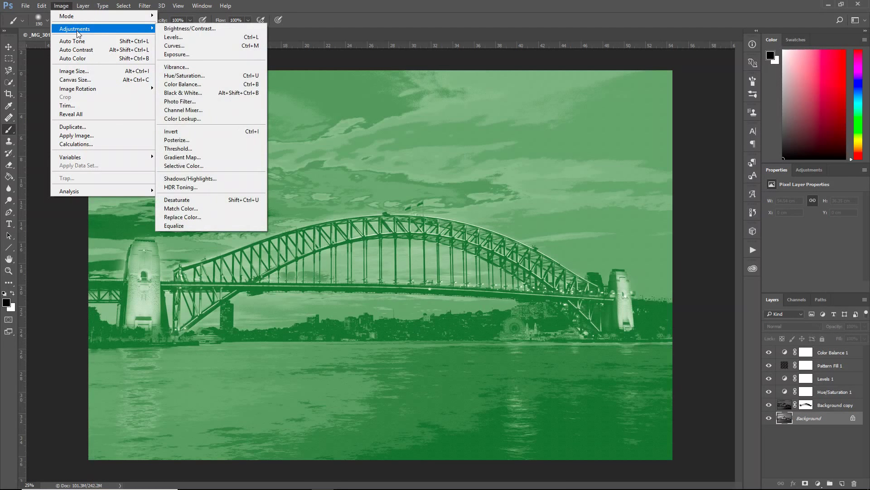
click(197, 101)
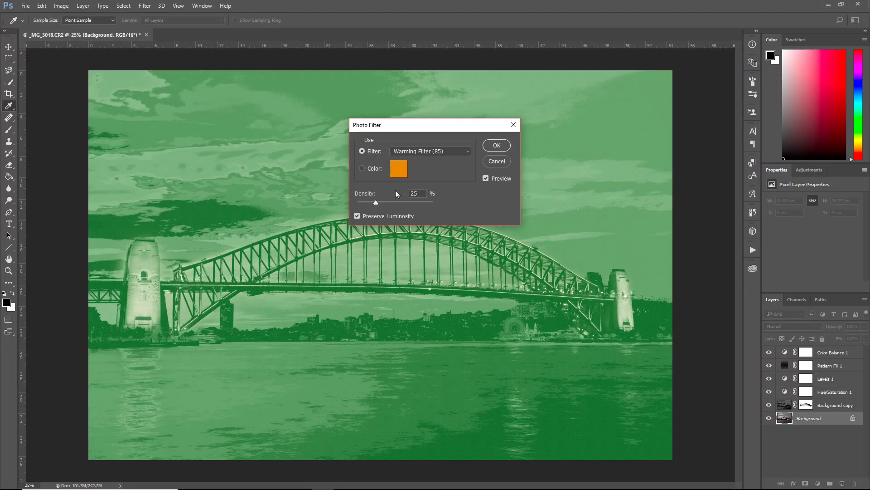
click(365, 168)
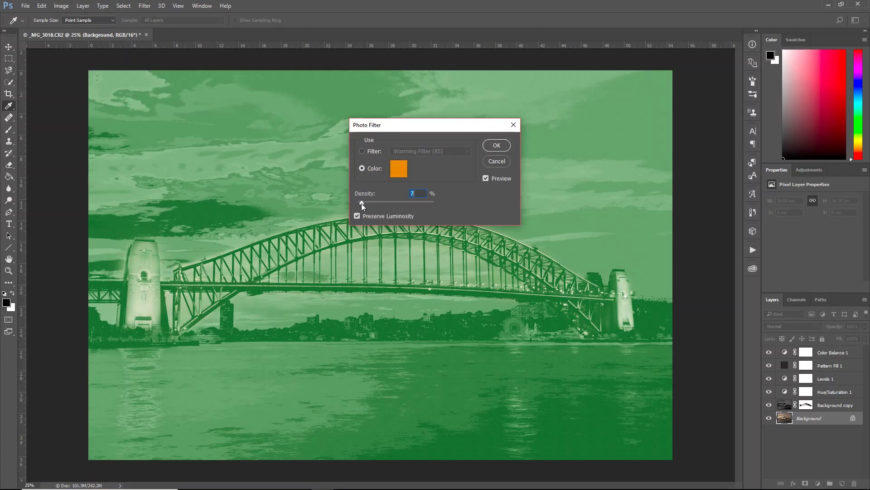
click(502, 164)
key(b)
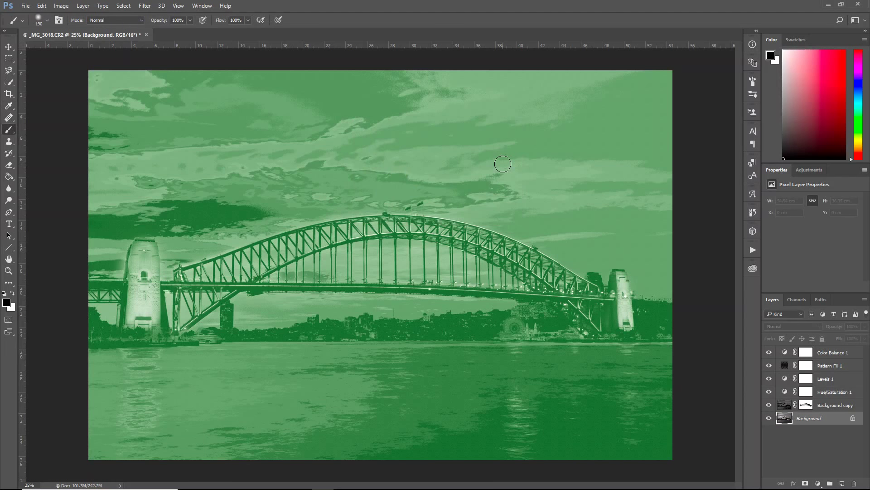
- Open and close the File menu, then bring up the Alt+Tab window switcher
click(25, 6)
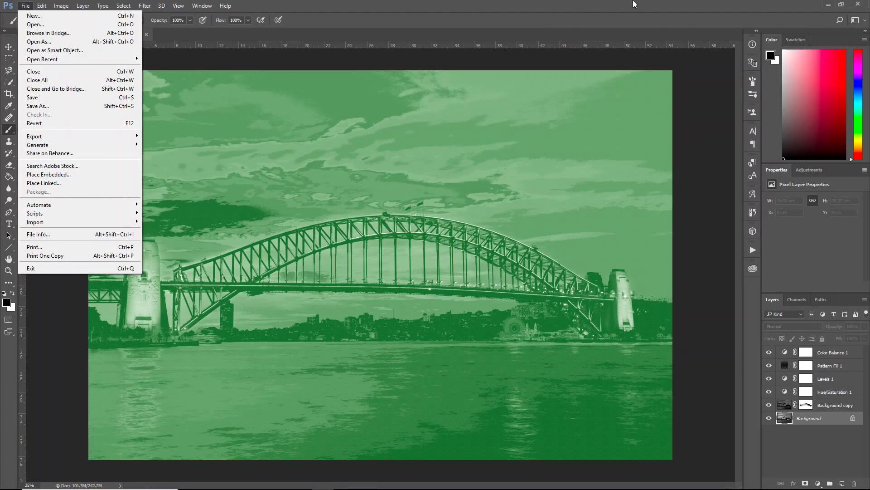
click(594, 11)
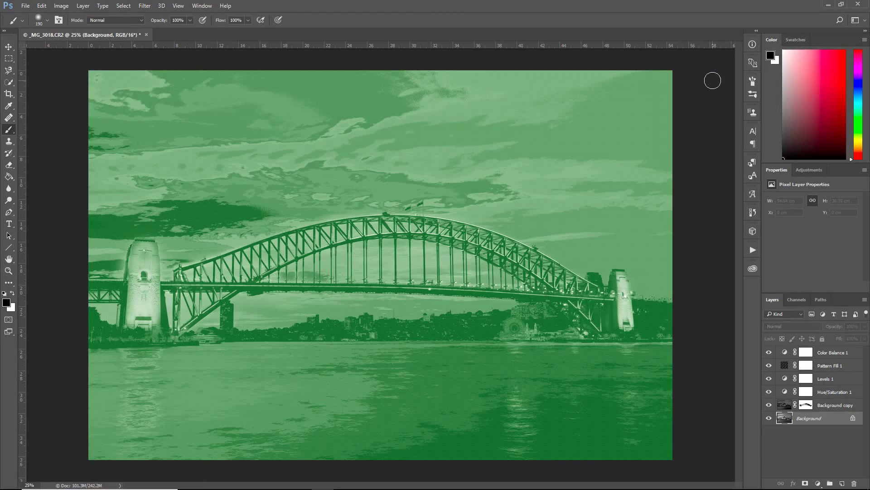
key(alt+Tab)
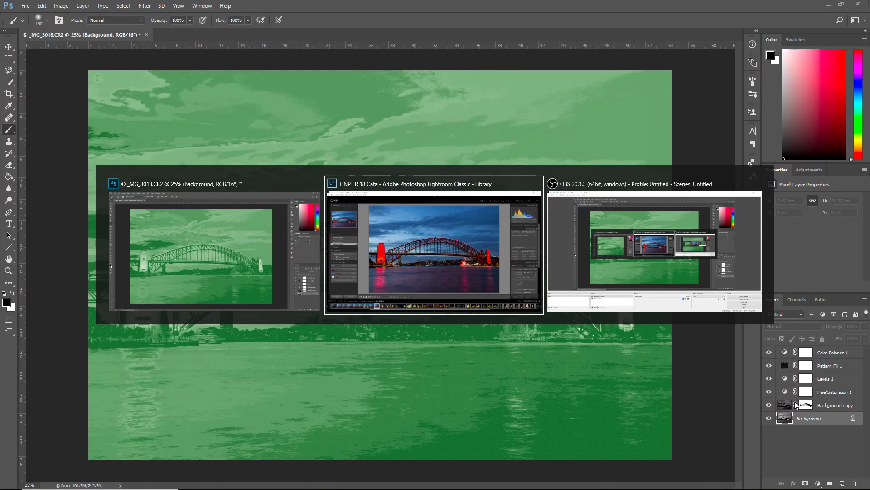